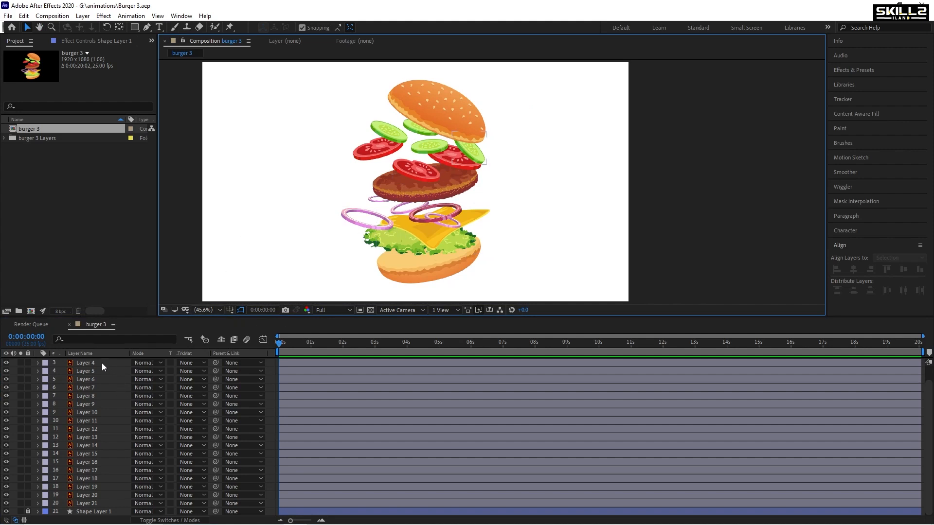
scroll(90, 364, up, 1)
click(90, 363)
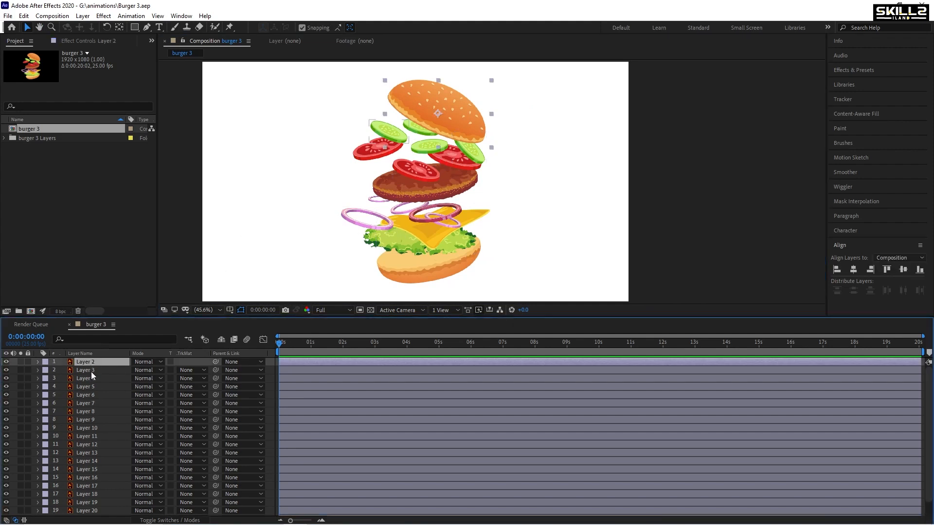
scroll(99, 398, down, 1)
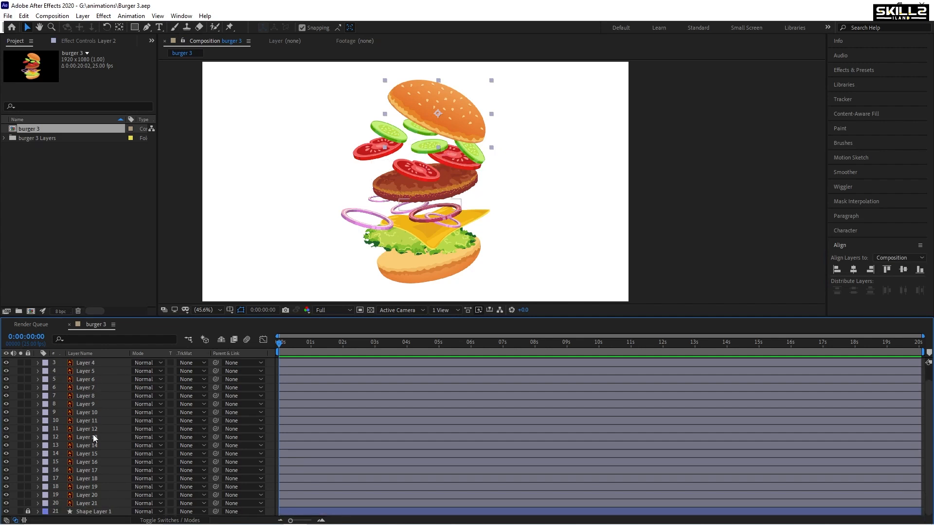
scroll(88, 440, up, 1)
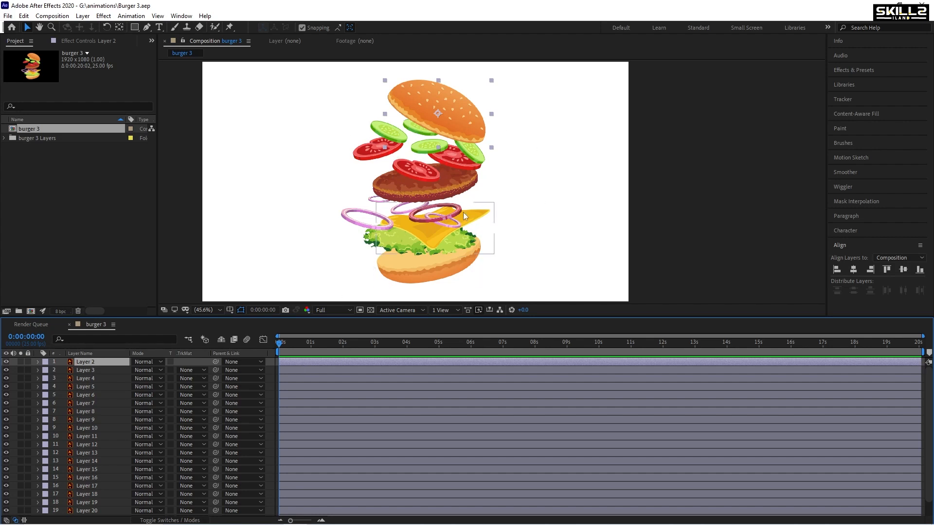
Step: Show the Title/Action Safe overlay on the burger composition
click(230, 310)
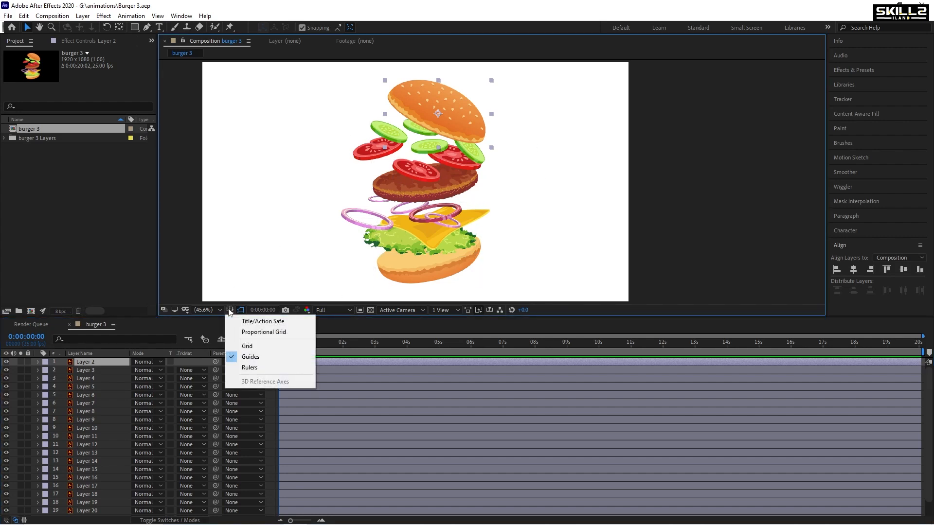
click(280, 323)
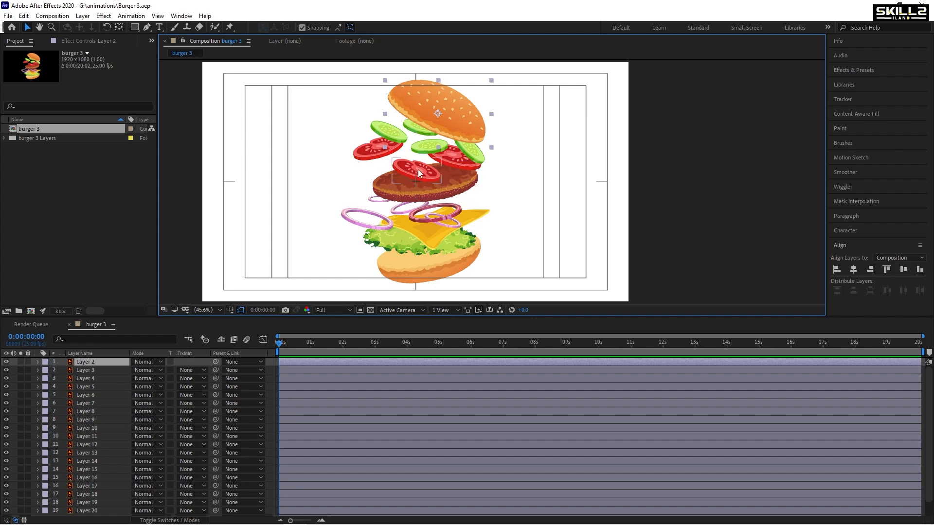
Step: Select all unlocked layers and set Position and Rotation keyframes on them at 0:00:00:00
click(279, 343)
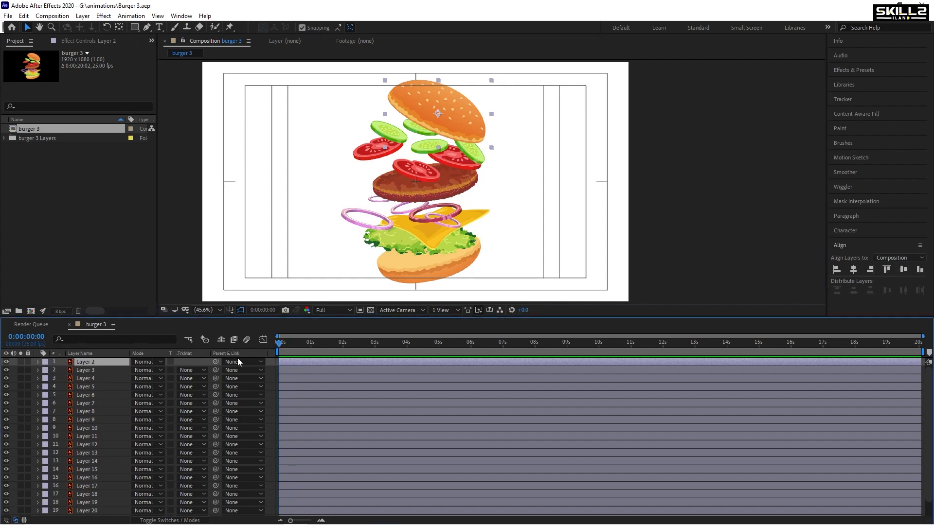
scroll(305, 434, down, 1)
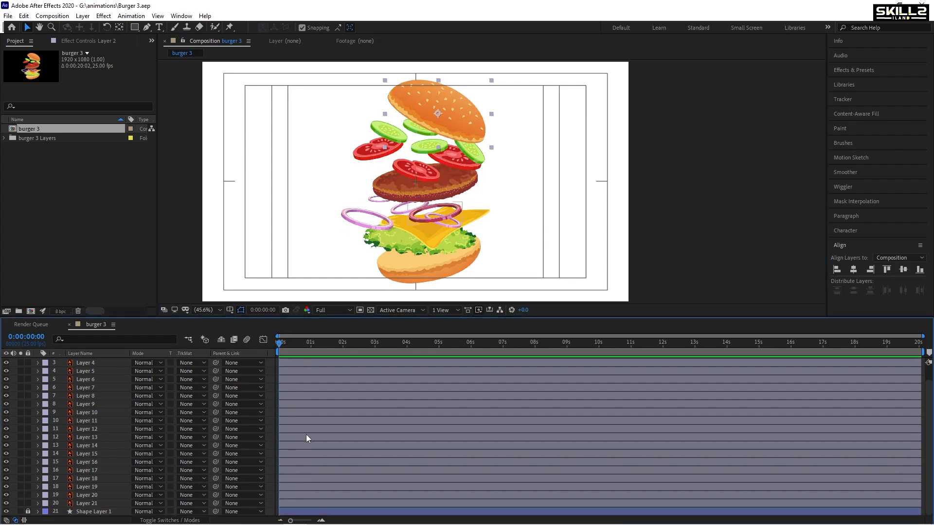
key(ctrl+a)
scroll(315, 403, up, 1)
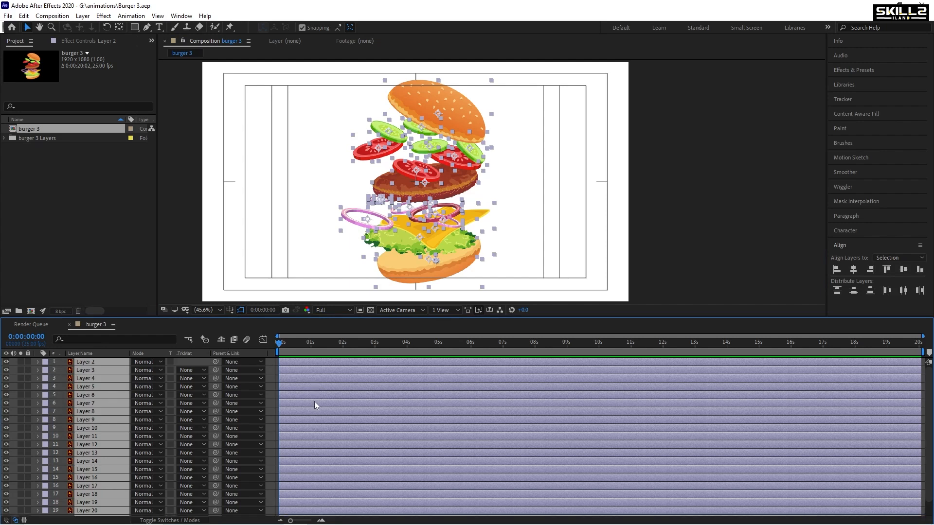
scroll(384, 410, down, 1)
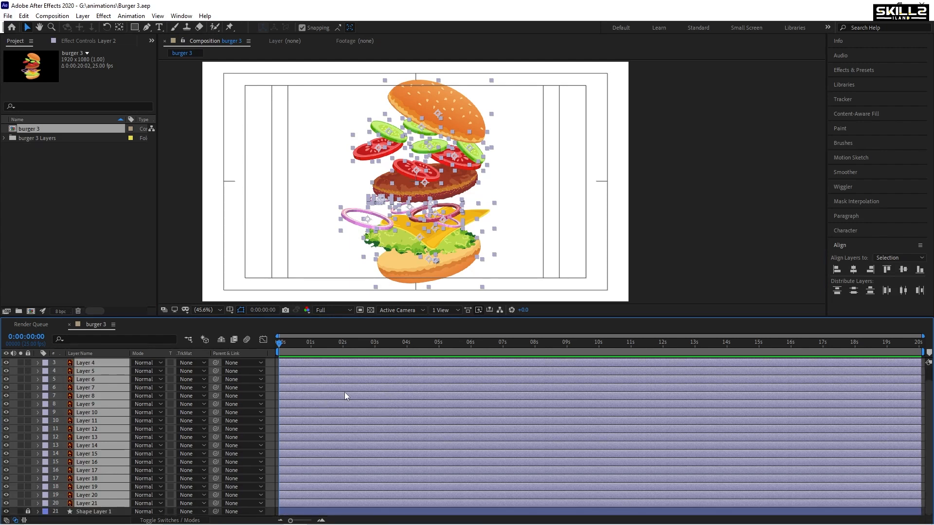
key(p)
key(shift+r)
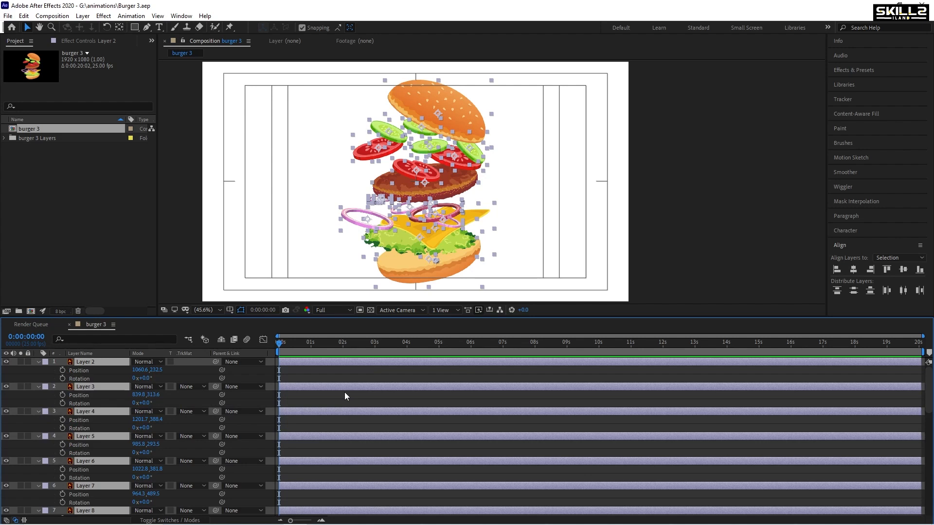
click(62, 371)
click(62, 379)
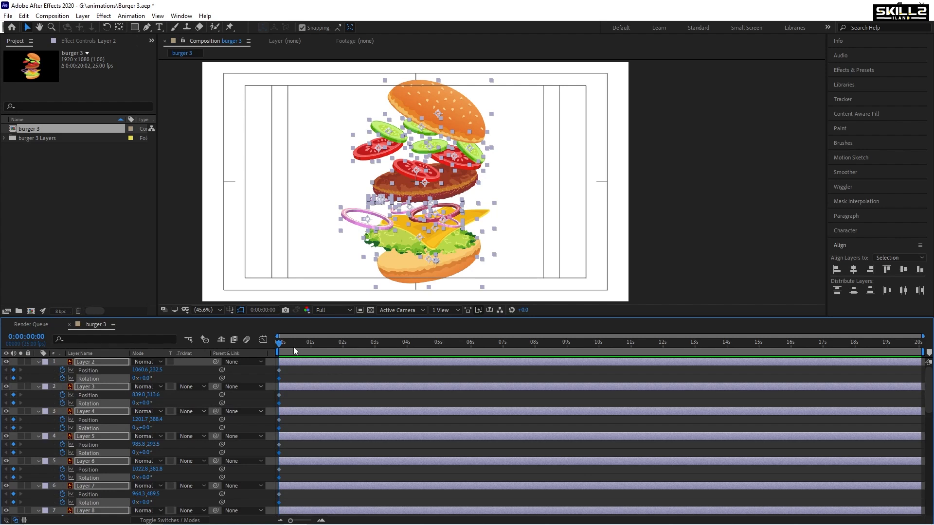
Step: Add Position and Rotation keyframes to all selected layers at the 1-second mark
scroll(269, 377, down, 5)
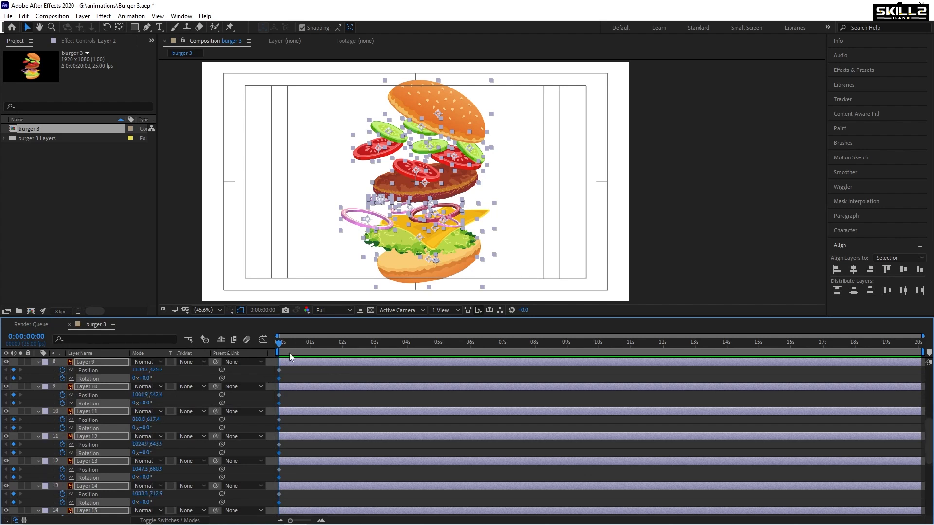
drag(288, 343, 312, 352)
click(14, 371)
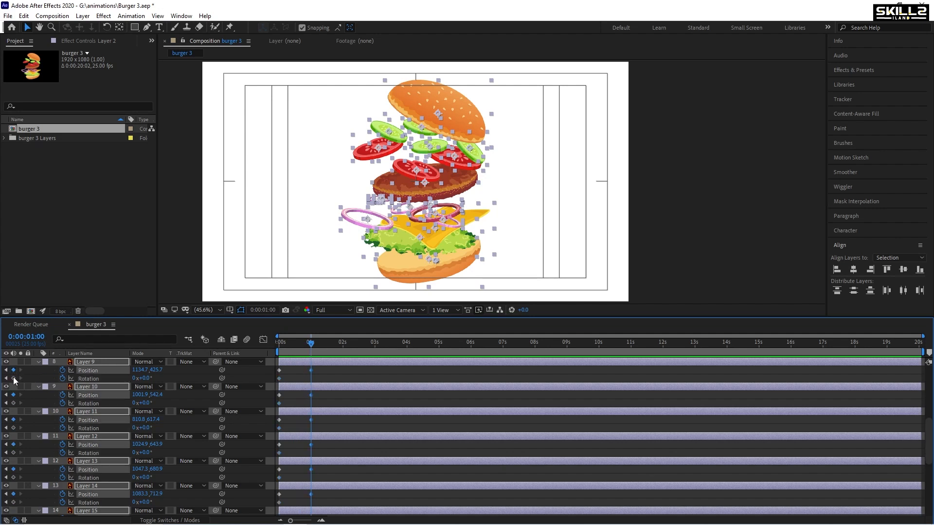
click(14, 379)
scroll(332, 397, down, 5)
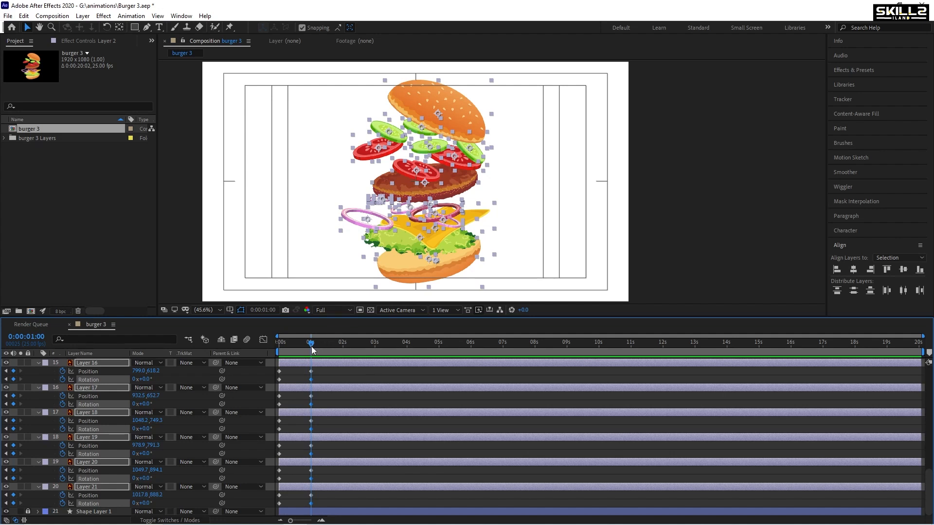
Step: At 0:00:00:00, raise the bottom bun (Layer 21) to a Y position of 708.2 and save the project
drag(312, 345, 264, 366)
click(292, 487)
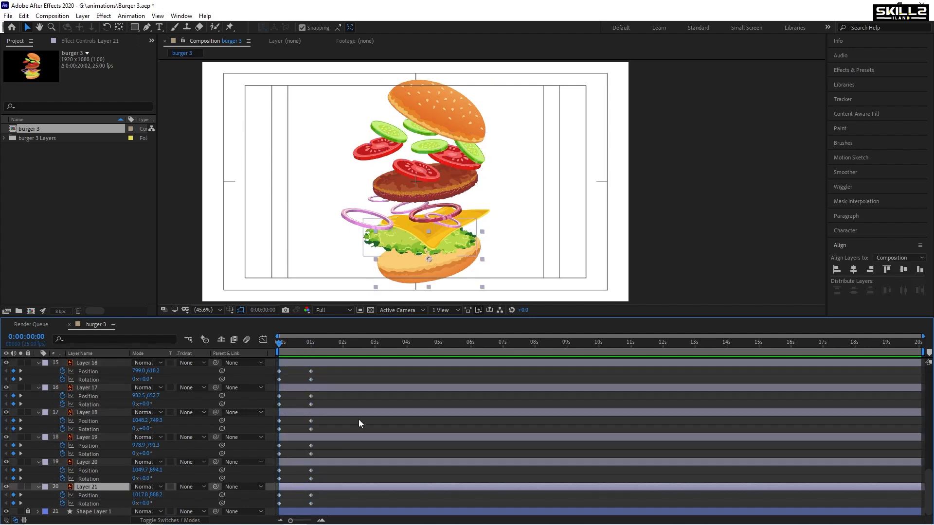
key(ctrl+s)
key(shift+Up)
key(shift+Up)
key(shift+Up)
key(shift+Up)
key(shift+Up)
key(shift+Up)
key(shift+Up)
key(shift+Up)
key(shift+Up)
key(shift+Up)
key(shift+Up)
key(shift+Up)
key(shift+Up)
key(shift+Up)
key(shift+Up)
key(shift+Up)
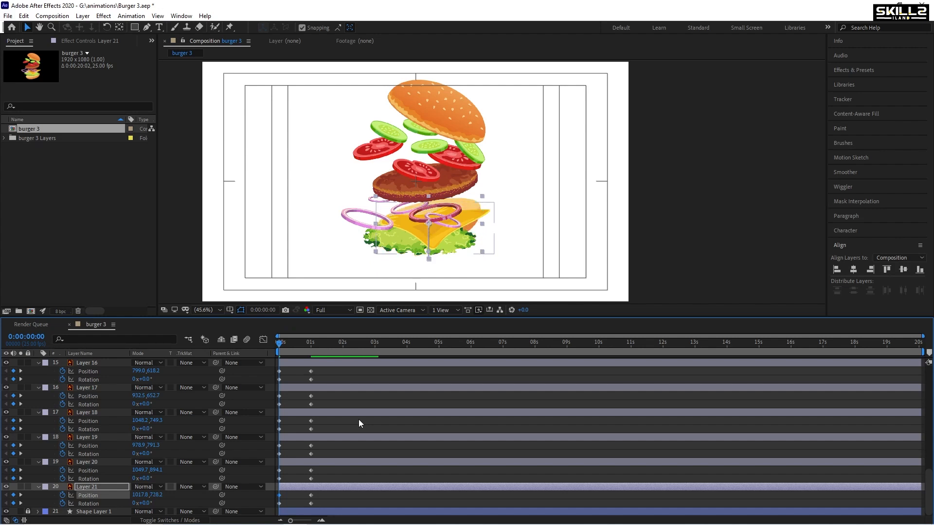
key(shift+Up)
key(shift+Up)
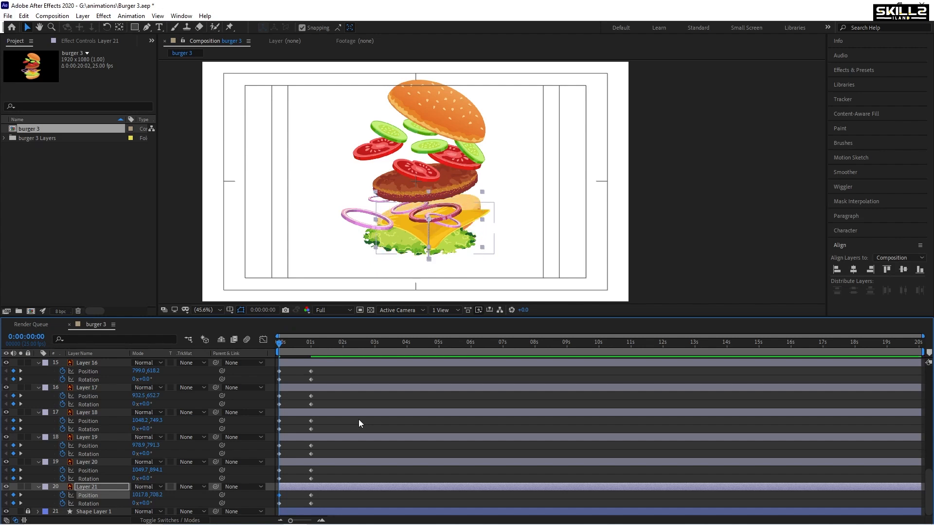
key(ctrl+s)
Step: Set the bottom bun's (Layer 21) Rotation to 13° at the first keyframe
scroll(433, 235, up, 1)
drag(433, 235, 414, 238)
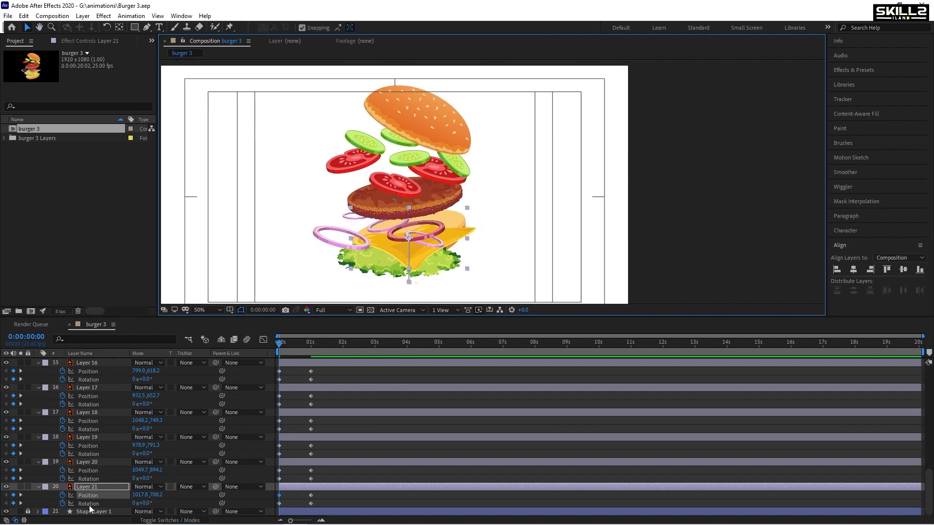
key(u)
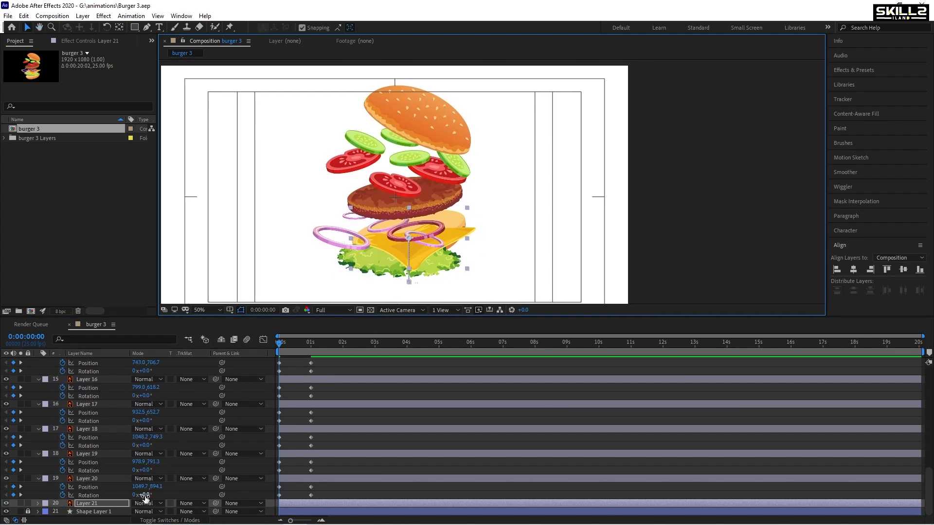
key(r)
key(shift+p)
scroll(151, 496, down, 1)
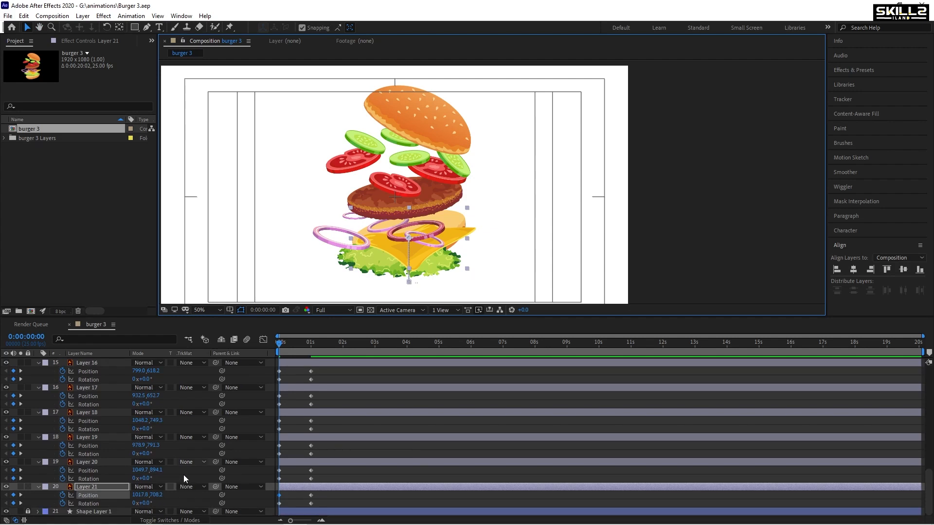
drag(148, 503, 157, 505)
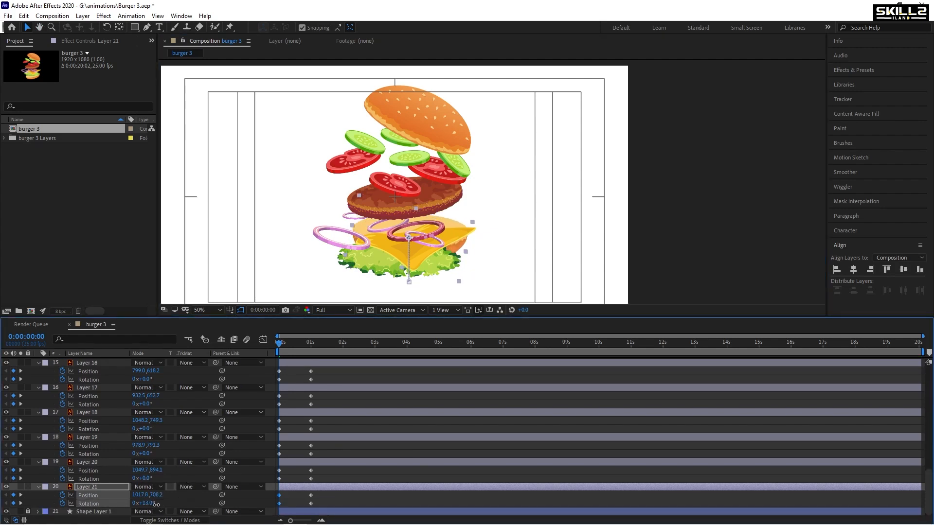
Step: Try to raise Layer 20 at the first keyframe
click(311, 465)
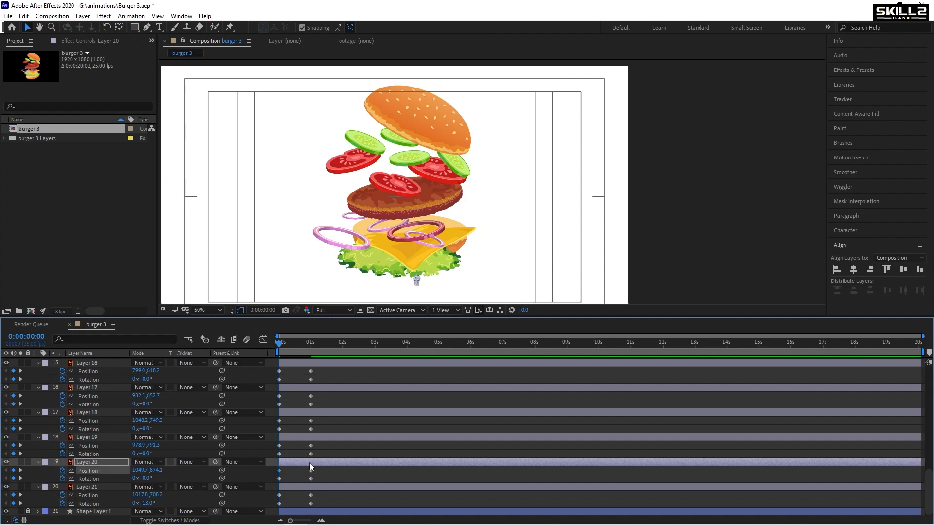
key(shift+Up)
key(shift+Up)
key(shift+Up)
key(shift+Up)
key(shift+Up)
key(shift+Up)
key(shift+Up)
key(shift+Up)
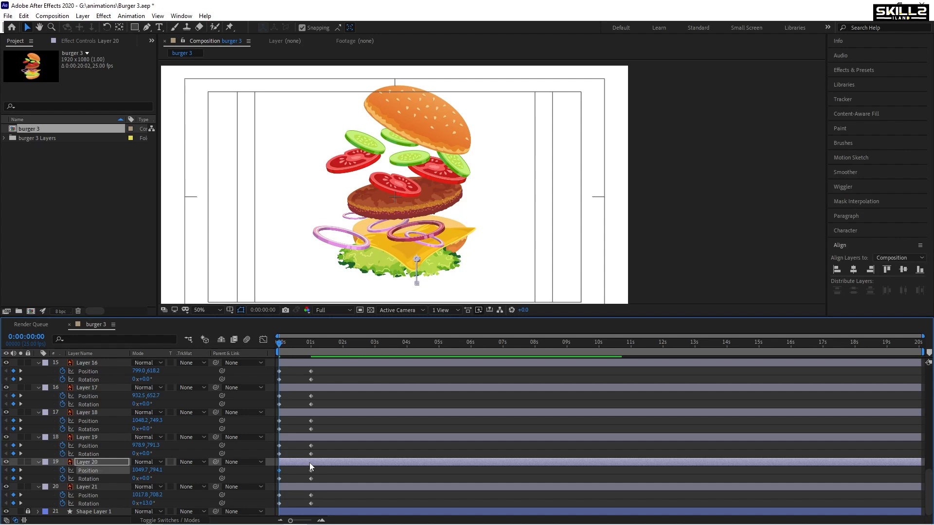
key(shift+Down)
key(shift+Down)
key(shift+Down)
key(shift+Down)
key(shift+Down)
key(shift+Down)
key(shift+Down)
key(shift+Down)
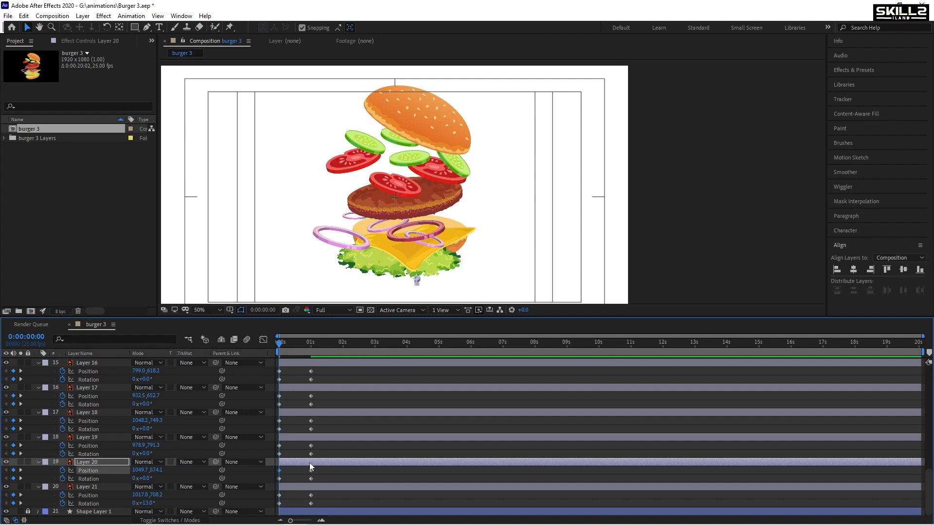
Step: Delete Layer 20 from the composition
click(93, 438)
click(90, 455)
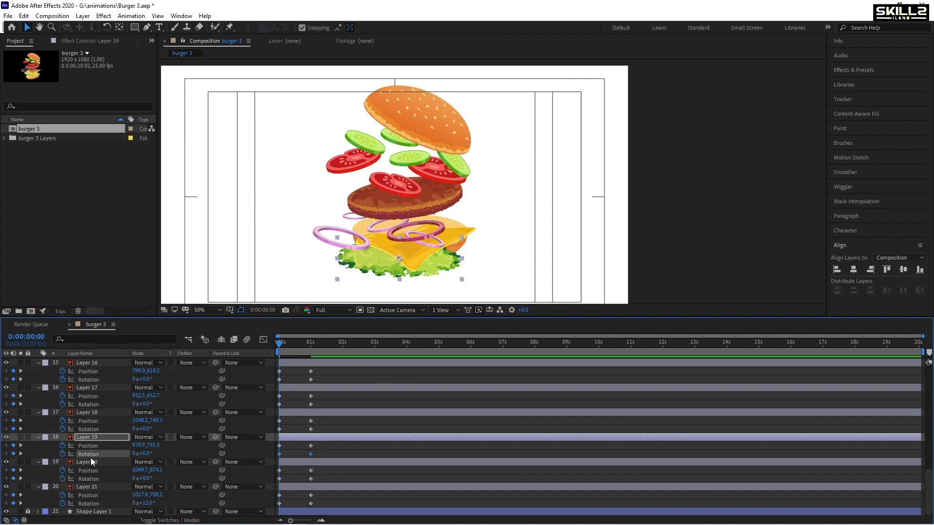
click(90, 463)
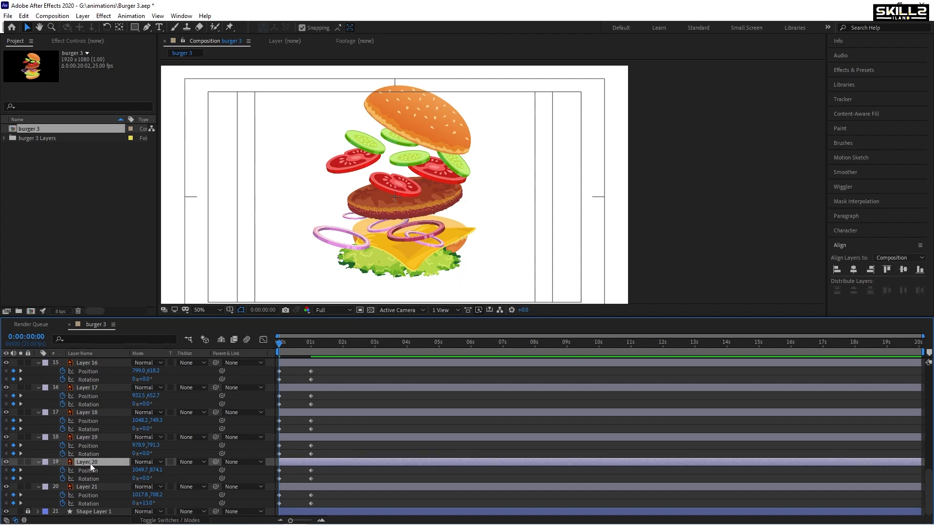
key(Delete)
Step: Move the lettuce (Layer 19) up and right onto the bottom bun, to position 1008.9, 651.3 at the first keyframe
click(90, 461)
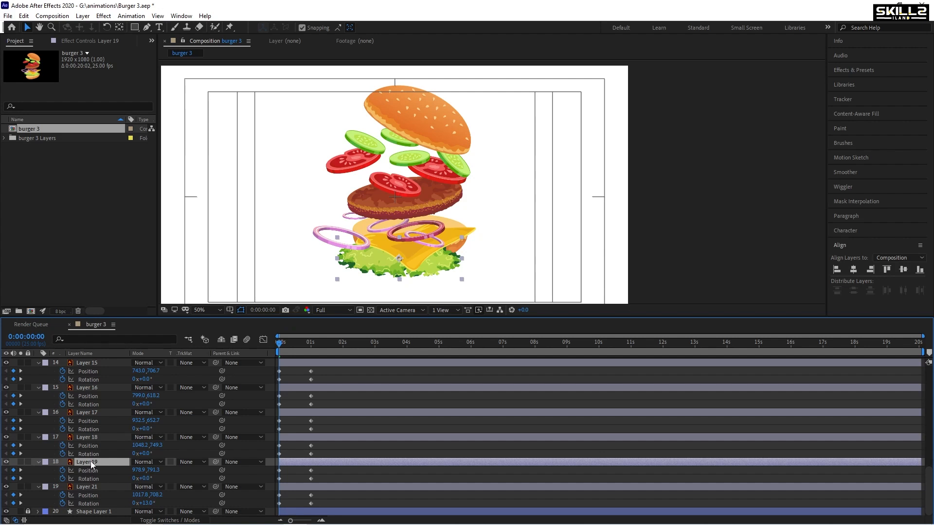
key(shift+Up)
key(shift+Up)
key(shift+Up)
key(shift+Up)
key(shift+Up)
key(shift+Up)
key(shift+Up)
key(shift+Up)
key(shift+Up)
key(shift+Up)
key(shift+Up)
key(shift+Up)
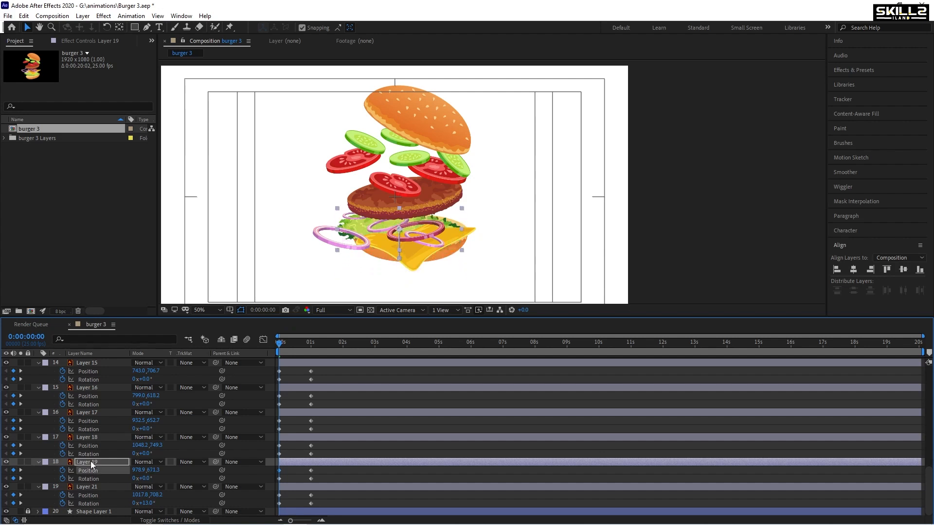
key(shift+Right)
key(shift+Right)
key(shift+Up)
key(shift+Up)
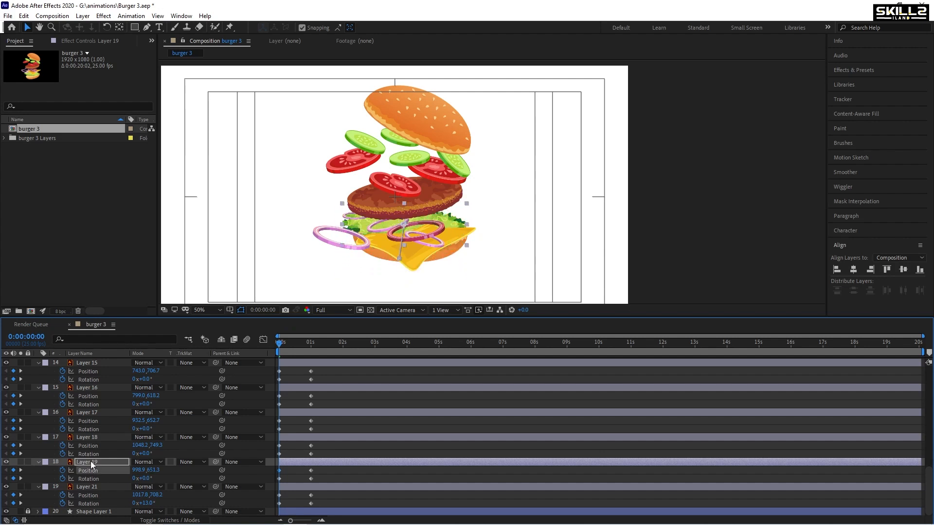
key(Right)
key(Right)
key(Right)
key(Right)
key(Right)
key(Right)
key(Right)
key(Right)
key(Right)
key(Right)
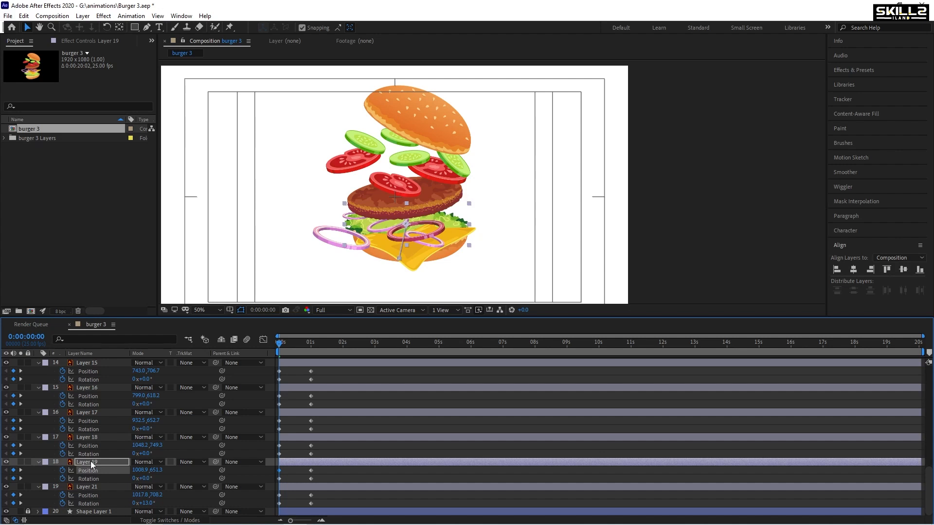
Step: Move the cheese (Layer 18) up and left over the lettuce, to position 1028.2, 669.3, and save the project
click(298, 439)
key(shift+Up)
key(shift+Up)
key(shift+Up)
key(shift+Up)
key(shift+Up)
key(shift+Up)
key(shift+Up)
key(shift+Up)
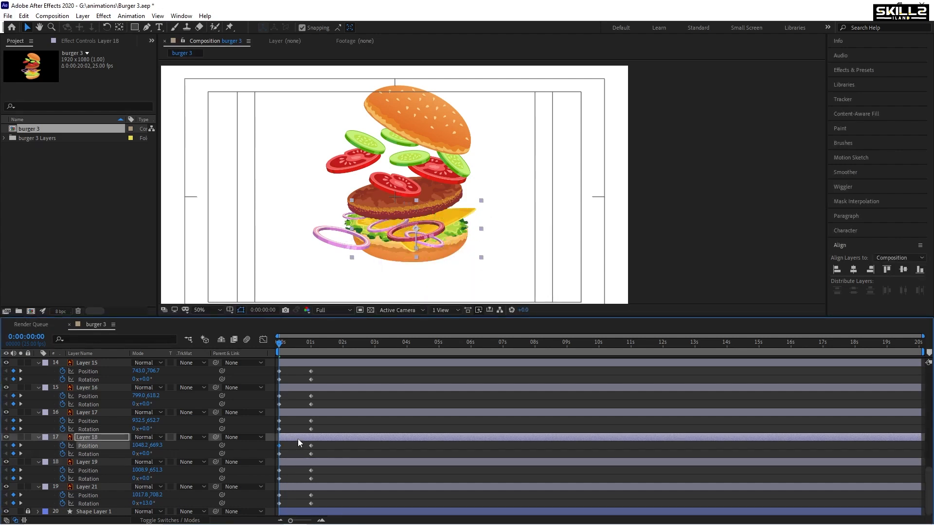
key(shift+Left)
key(shift+Left)
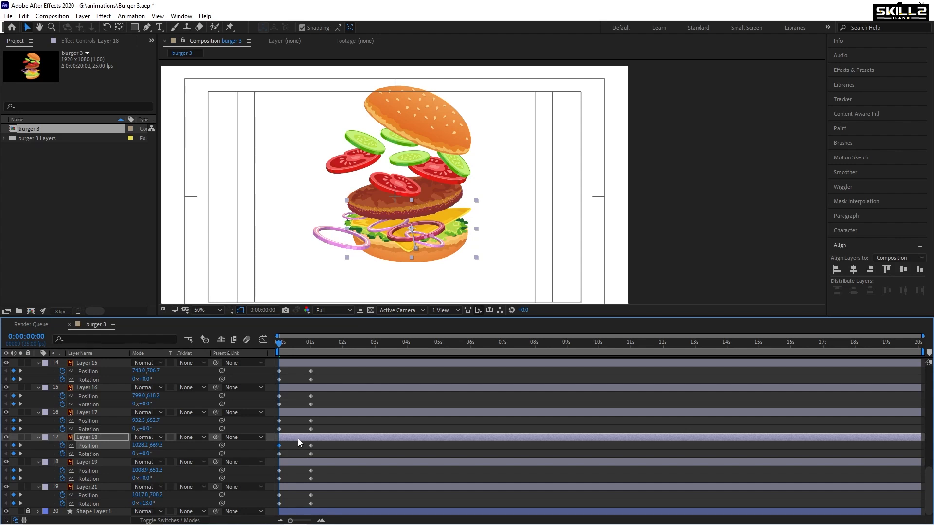
key(ctrl+s)
Step: Raise the onion ring on Layer 17 to a Y position of 612.7 at the first keyframe
click(303, 414)
key(alt+shift+p)
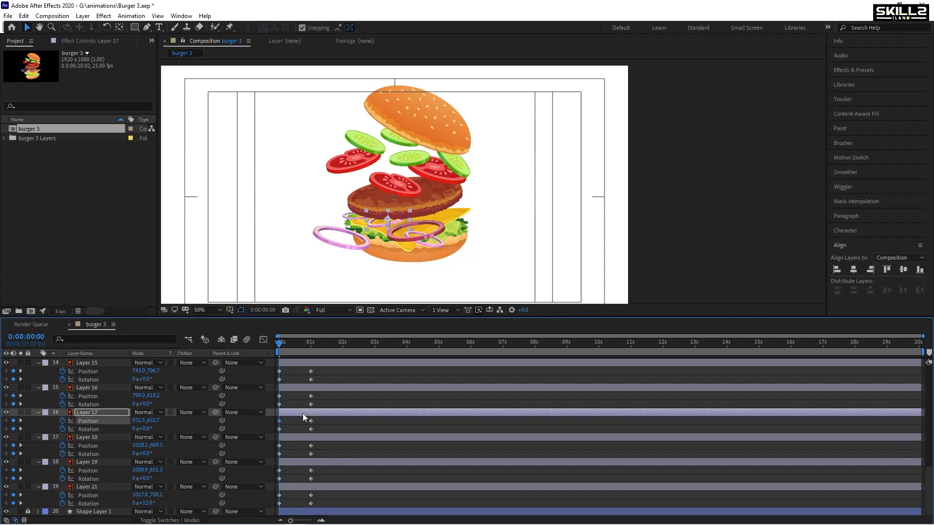
key(shift+Up)
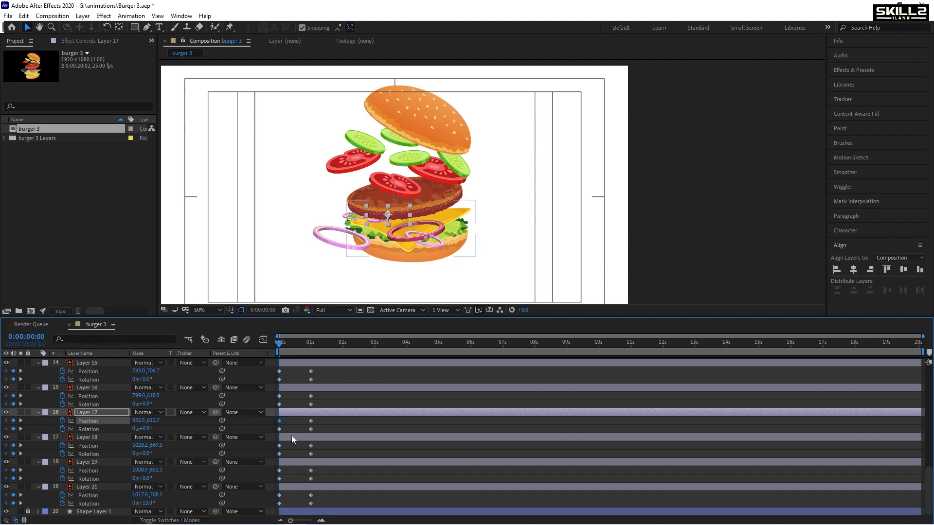
Step: Raise the small onion ring on Layer 16 to a Y position of 578.2 at the first keyframe
scroll(291, 436, up, 2)
click(297, 436)
key(shift+Up)
key(shift+Up)
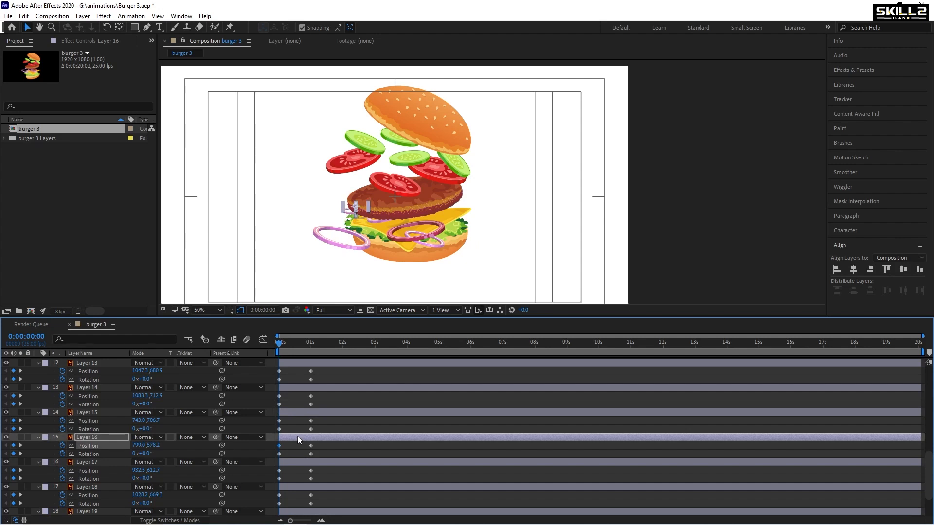
Step: Move the small onion piece on Layer 16 to position 879.0, 618.2 at the first keyframe
key(shift+Right)
key(shift+Right)
key(shift+Right)
key(shift+Right)
key(shift+Right)
key(shift+Right)
key(shift+Right)
key(shift+Right)
key(shift+Down)
key(shift+Down)
Step: Move the large onion ring on Layer 15 to position 903.0, 626.7 at the first keyframe and set its rotation to -16°
click(305, 414)
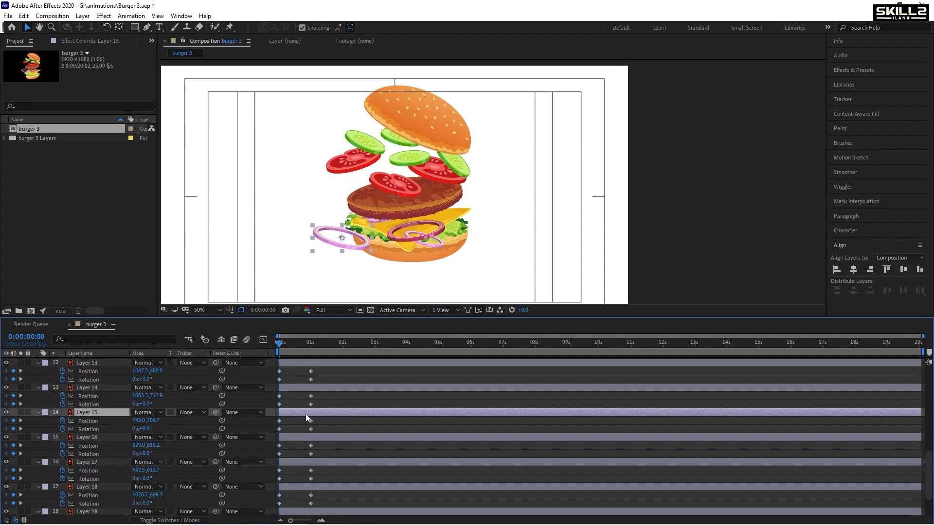
key(shift+Right)
key(shift+Right)
key(shift+Right)
key(shift+Right)
key(shift+Right)
key(shift+Right)
key(shift+Right)
key(shift+Right)
key(shift+Right)
key(shift+Right)
key(shift+Right)
key(shift+Right)
key(shift+Right)
key(shift+Right)
key(shift+Up)
key(shift+Up)
key(shift+Up)
key(shift+Up)
key(shift+Up)
key(shift+Up)
key(shift+Up)
key(shift+Up)
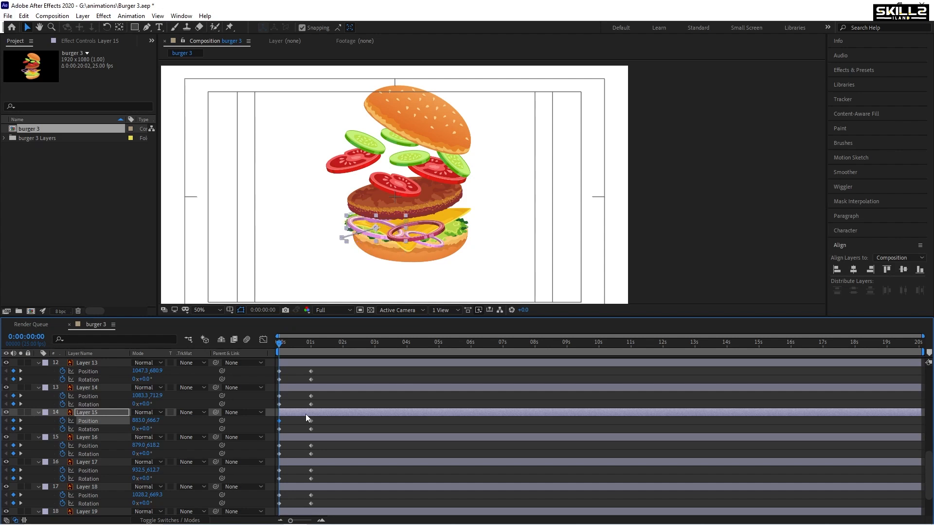
key(shift+Right)
key(shift+Right)
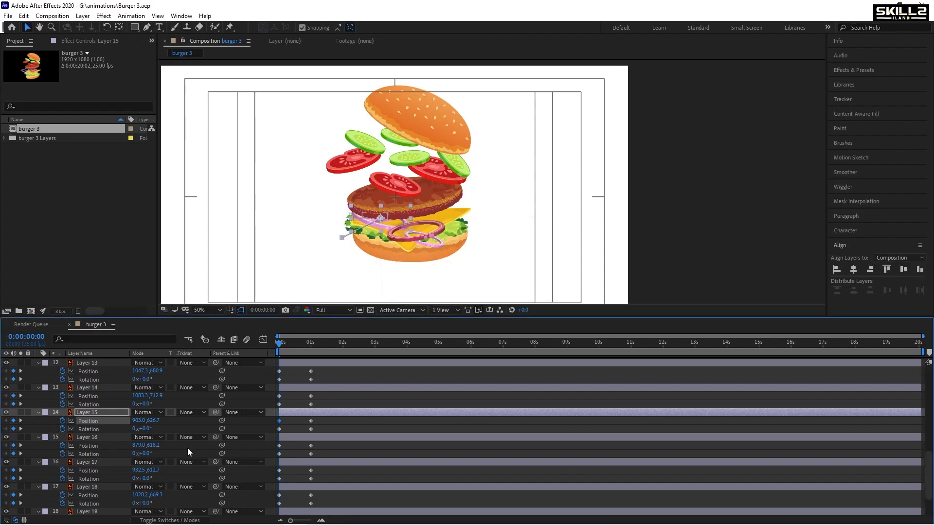
drag(146, 430, 140, 432)
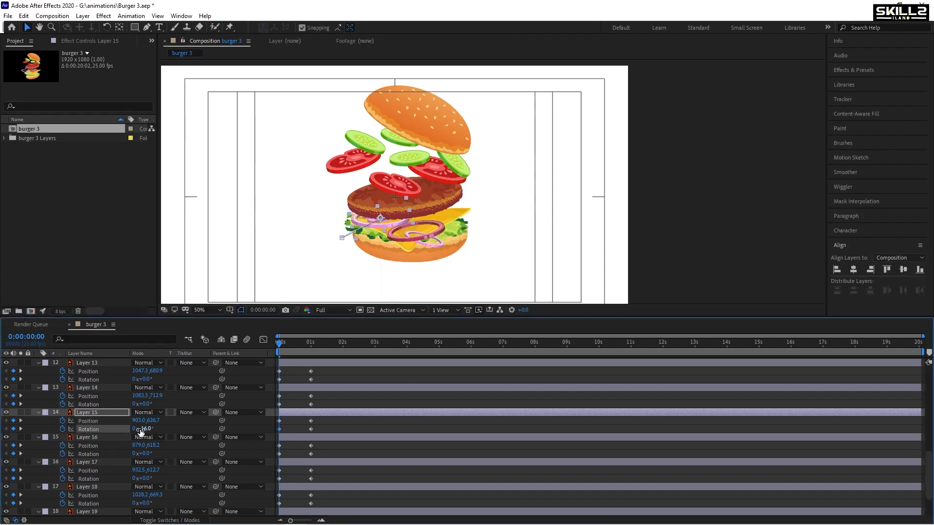
Step: Move the onion ring on Layer 14 to position 1123.3, 612.9 at the first keyframe and set its rotation to -13°
click(303, 387)
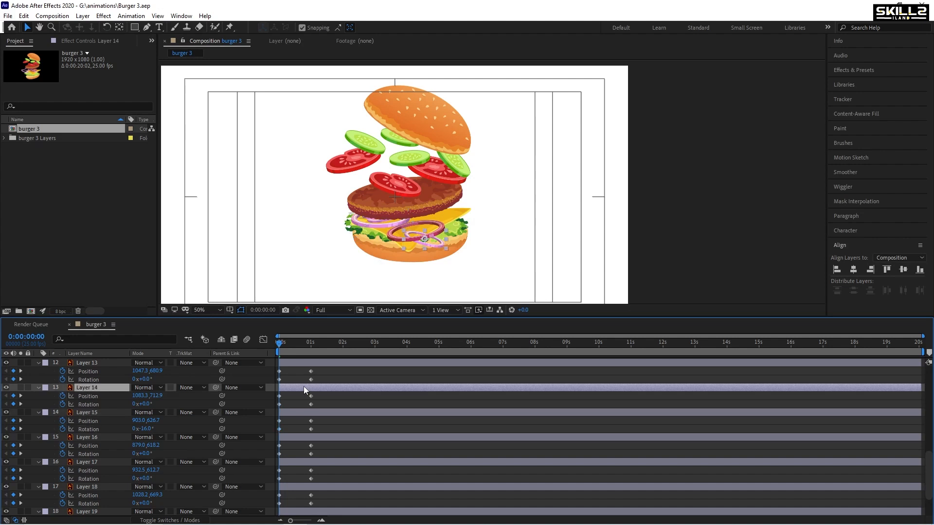
key(shift+Up)
key(shift+Up)
key(shift+Up)
key(shift+Up)
key(shift+Right)
key(shift+Right)
key(shift+Right)
key(shift+Right)
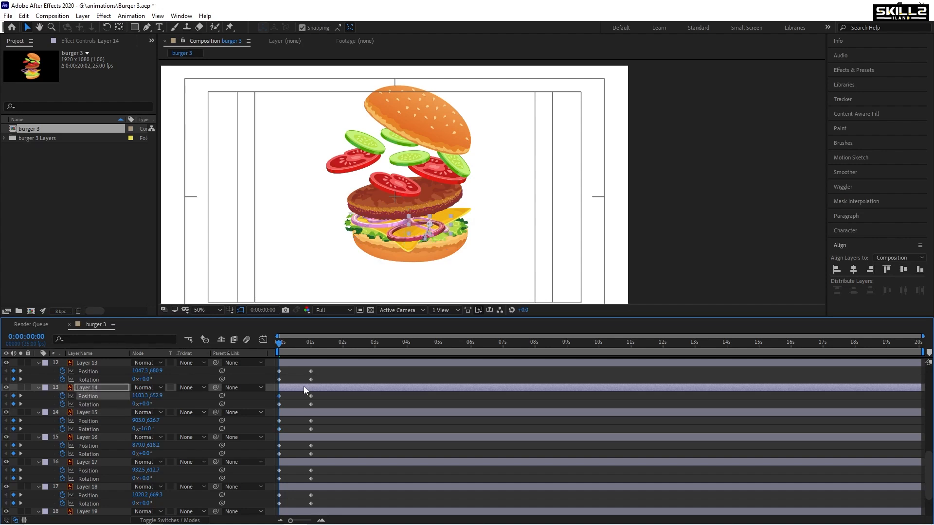
key(shift+Up)
key(shift+Up)
key(shift+Up)
key(shift+Up)
drag(144, 404, 144, 404)
Step: Raise the dark red onion ring on Layer 13 to a Y position of 634.9, set its rotation to 5.2°, and save the project
scroll(325, 433, up, 2)
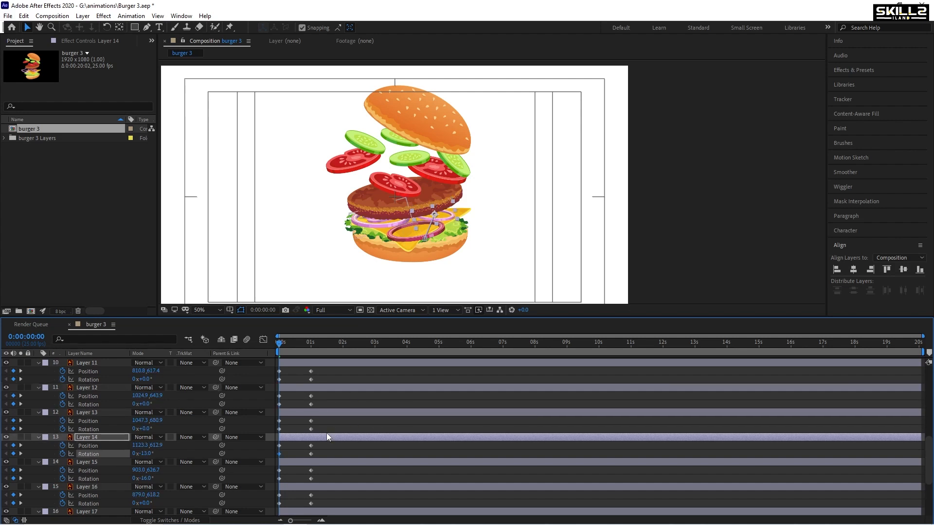
click(289, 412)
key(shift+Up)
key(shift+Up)
key(shift+Up)
key(shift+Up)
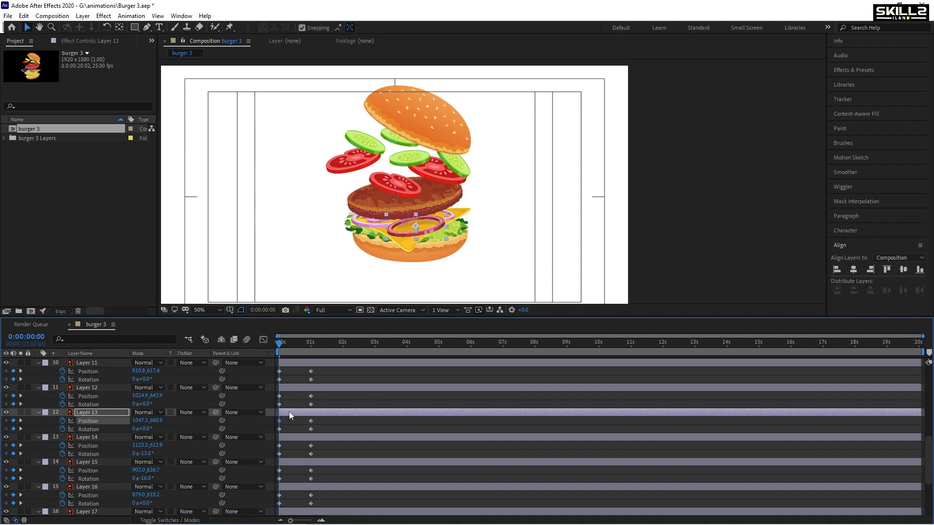
key(Up)
key(Up)
key(Up)
key(Up)
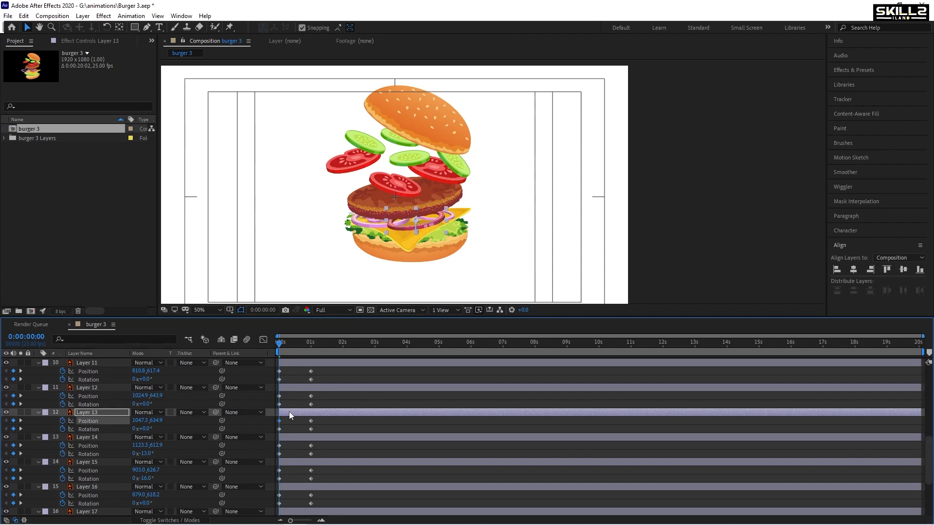
click(152, 429)
drag(152, 428, 177, 429)
key(ctrl+s)
Step: Shift the small onion piece on Layer 11 to an X position of 870.8 at the first keyframe
scroll(299, 426, up, 2)
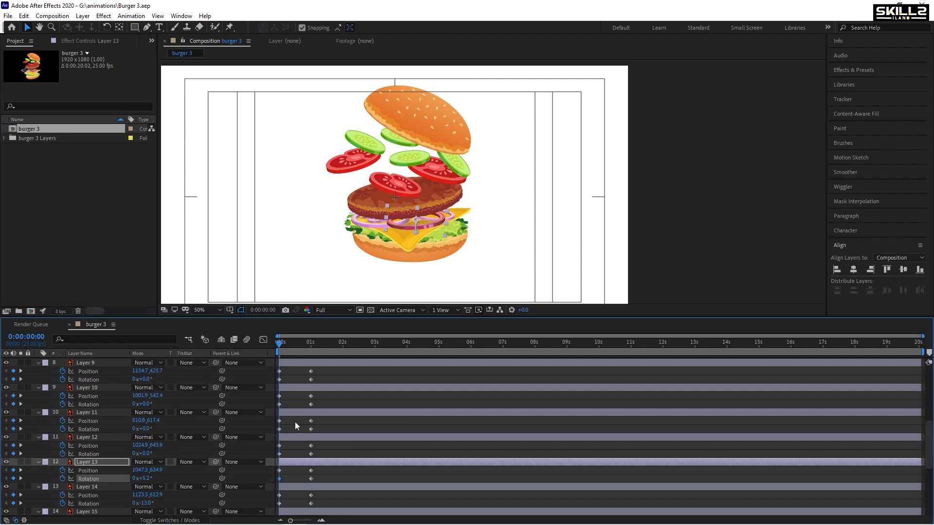
click(295, 436)
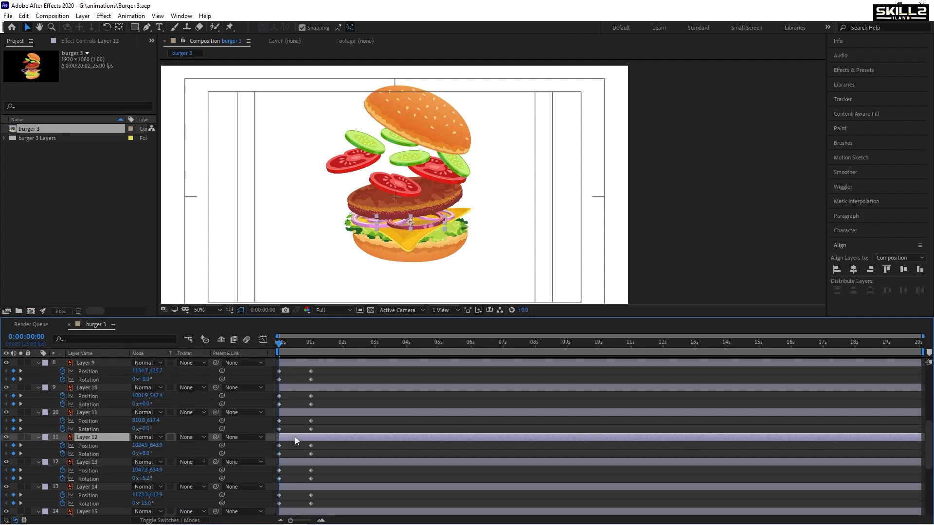
click(294, 412)
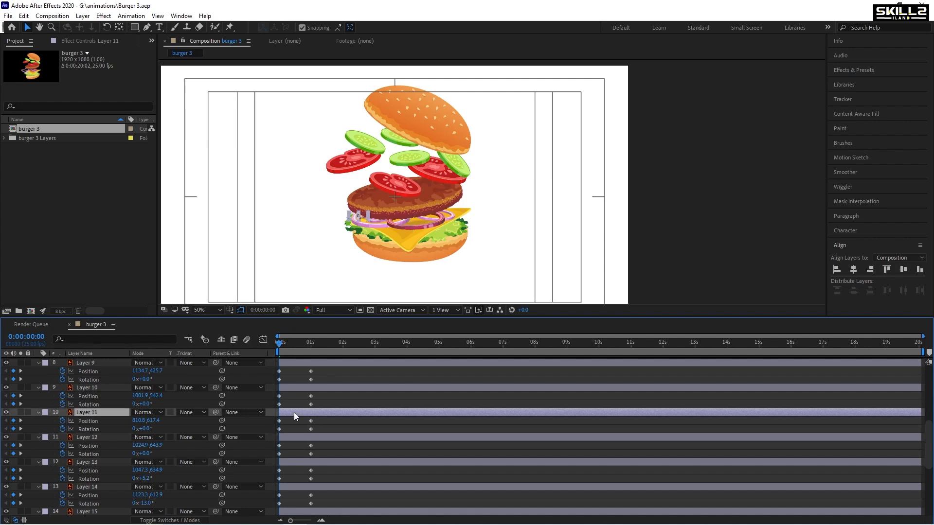
key(shift+Right)
key(shift+Right)
key(shift+Right)
key(shift+Right)
key(shift+Right)
key(shift+Right)
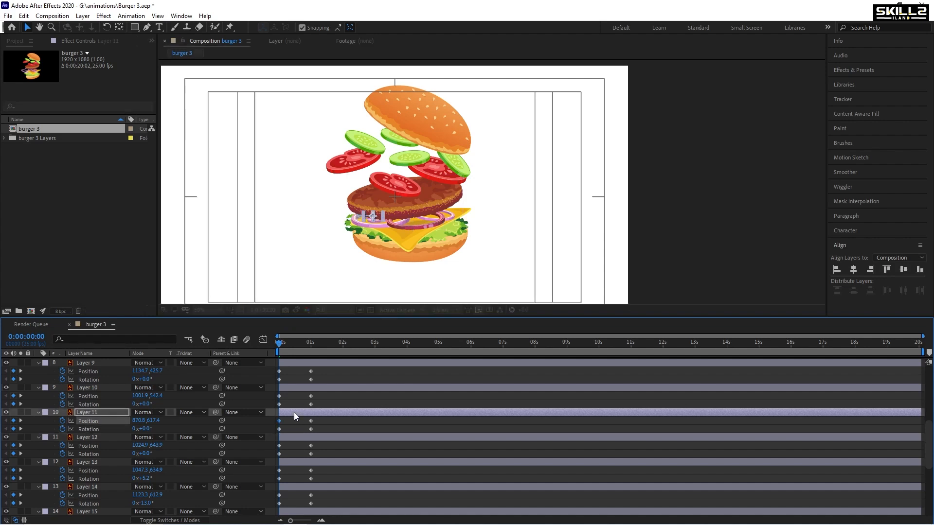
Step: Lower the patty (Layer 10) onto the onions at a Y position of 574.4 and set its rotation to 5.8° at the first keyframe
scroll(302, 428, up, 1)
click(296, 412)
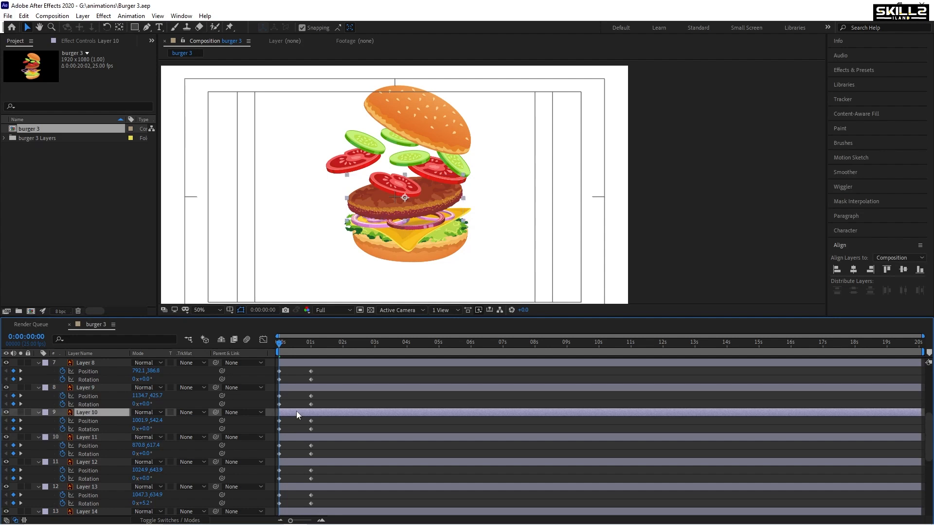
key(shift+Down)
key(shift+Down)
key(shift+Down)
key(shift+Down)
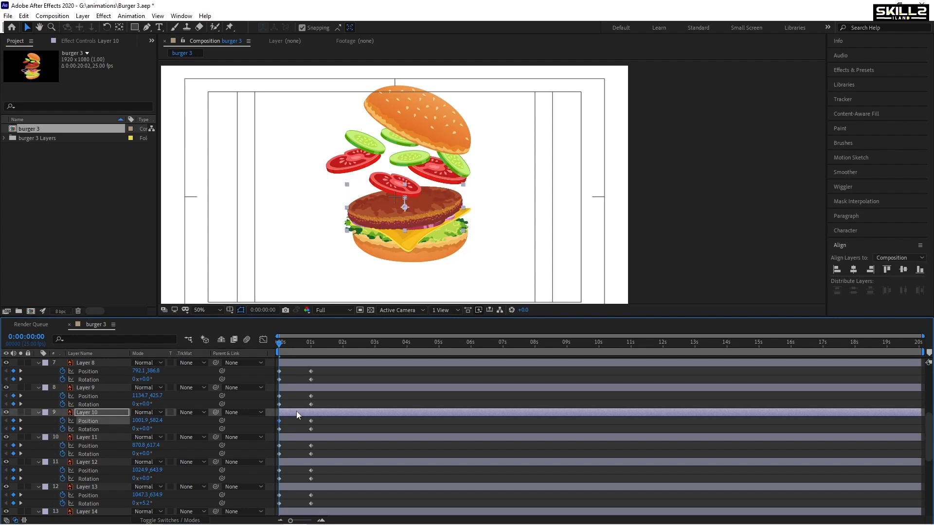
key(Down)
key(Down)
key(Down)
key(Down)
key(Down)
key(Down)
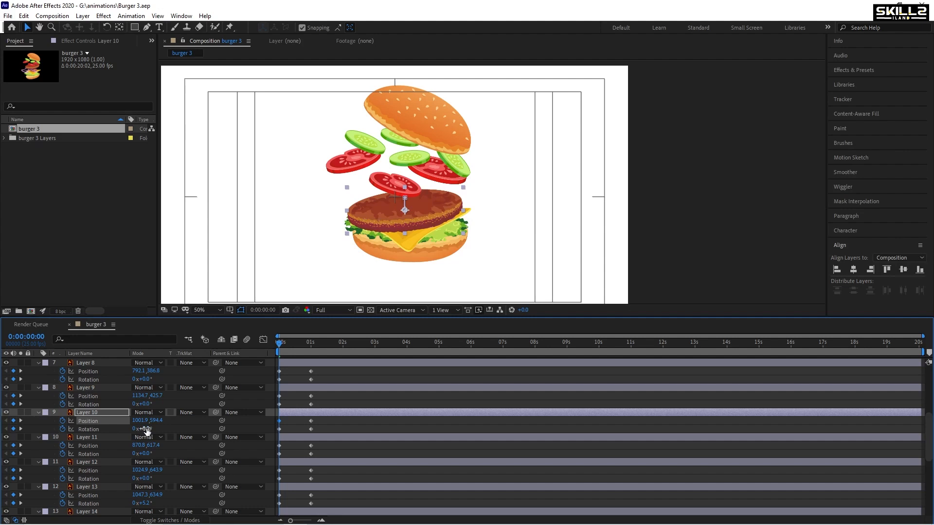
drag(145, 429, 178, 432)
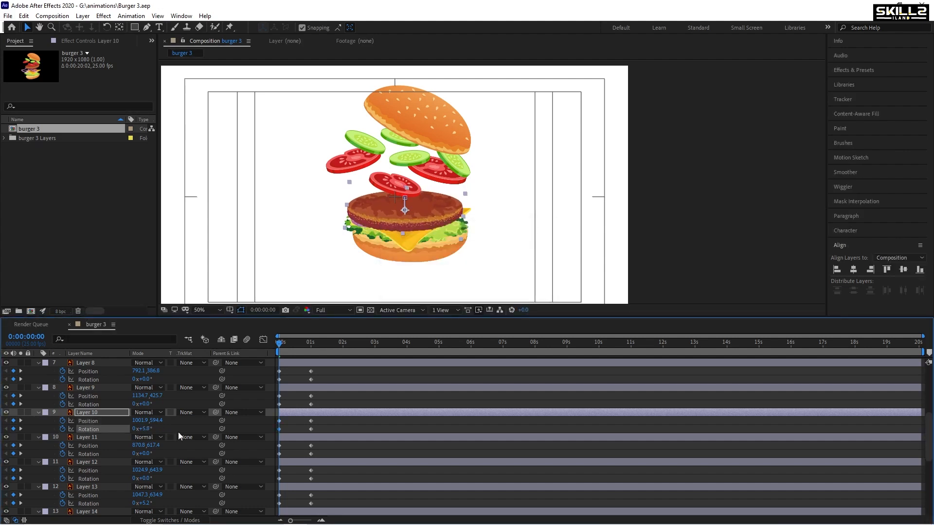
key(shift+Up)
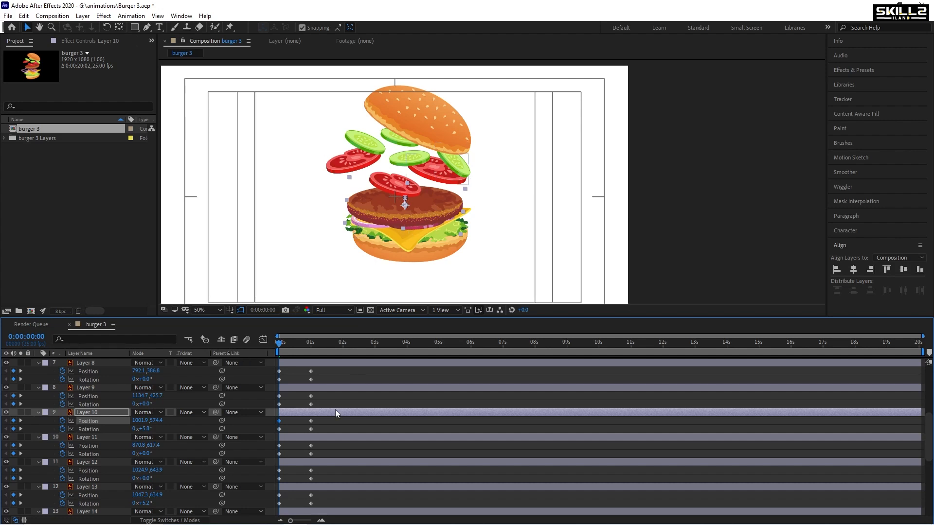
click(296, 439)
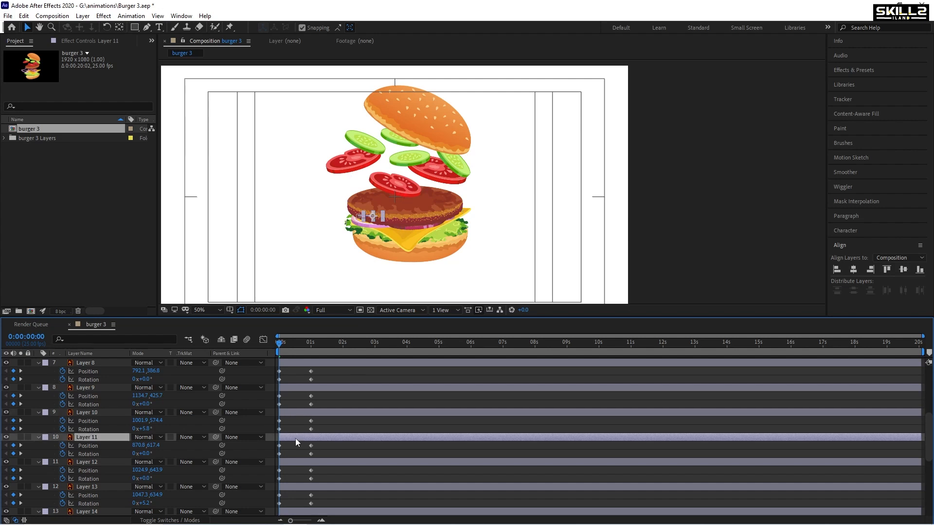
click(293, 462)
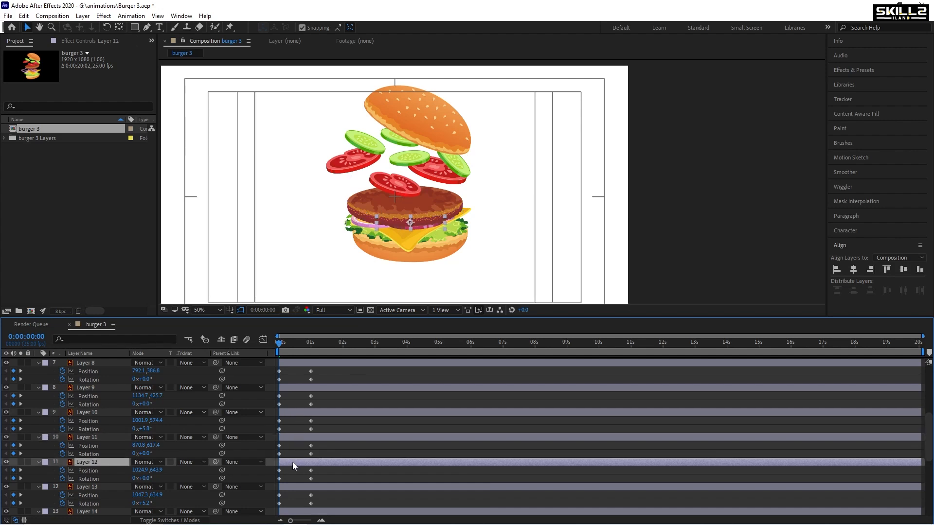
key(shift+Down)
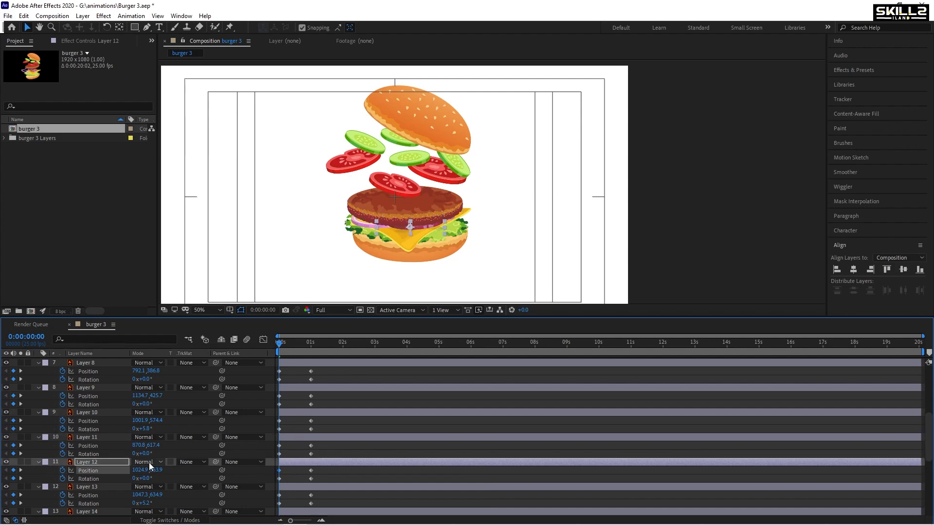
key(ctrl+z)
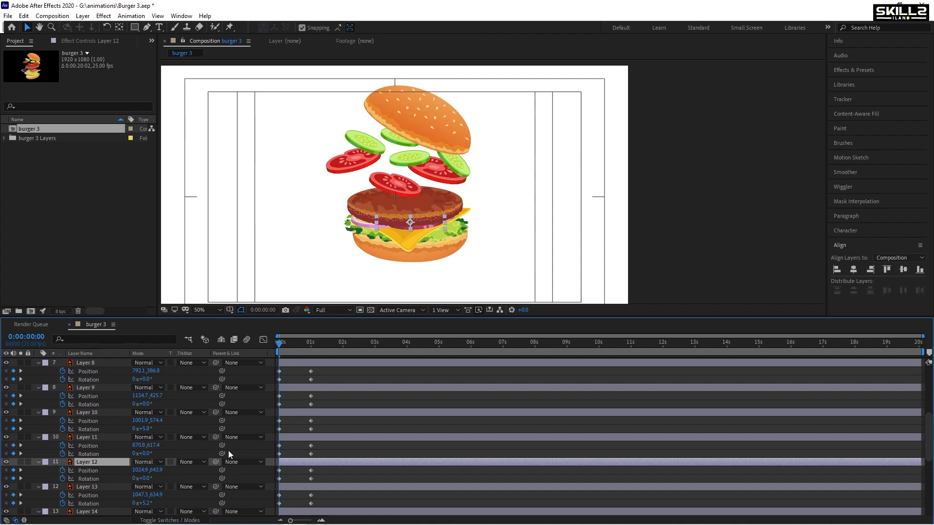
Step: Lower the dark red onion ring on Layer 13 to a Y position of 644.9 at the first keyframe and save the project
click(294, 486)
key(Down)
key(Down)
key(Down)
key(Down)
key(Down)
key(Down)
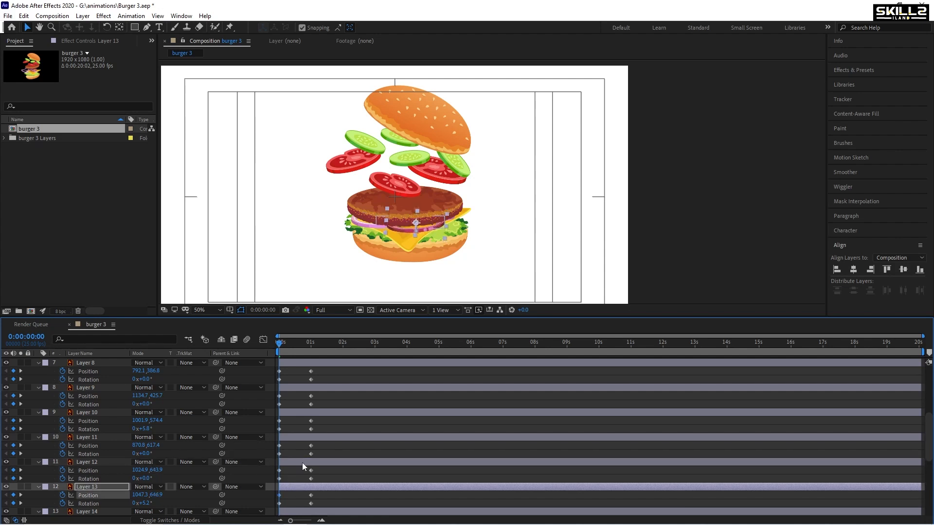
key(Up)
key(ctrl+s)
Step: Shift the onion ring on Layer 14 to an X position of 1143.3 at the first keyframe and save the project
scroll(290, 492, down, 2)
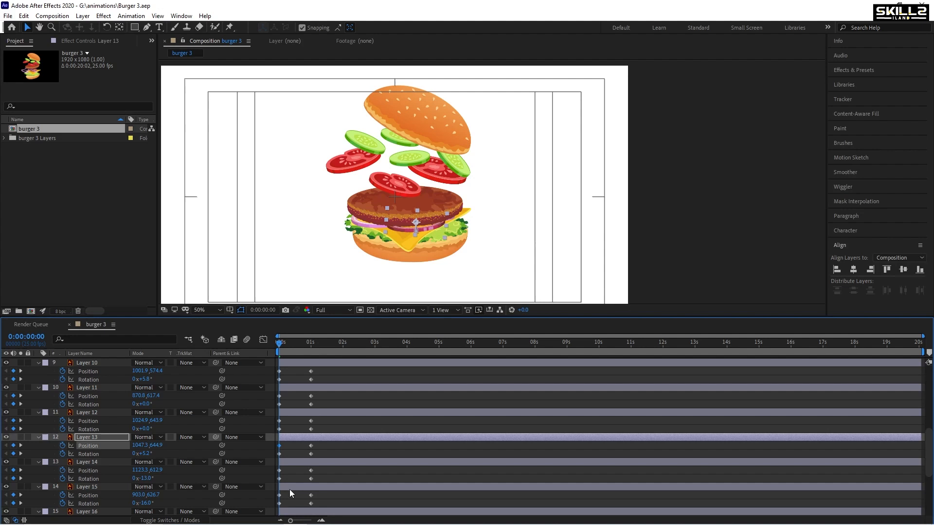
click(293, 462)
key(shift+Right)
key(shift+Right)
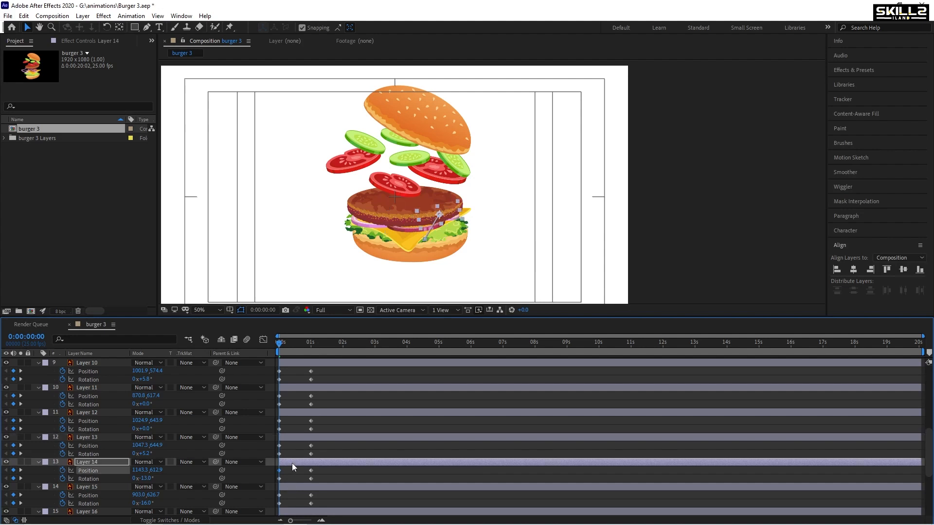
key(ctrl+s)
Step: Move the tomato slice on Layer 9 down onto the patty at position 1108.7, 539.8 and set its rotation to -16.1° at the first keyframe
scroll(430, 170, up, 2)
scroll(406, 216, down, 2)
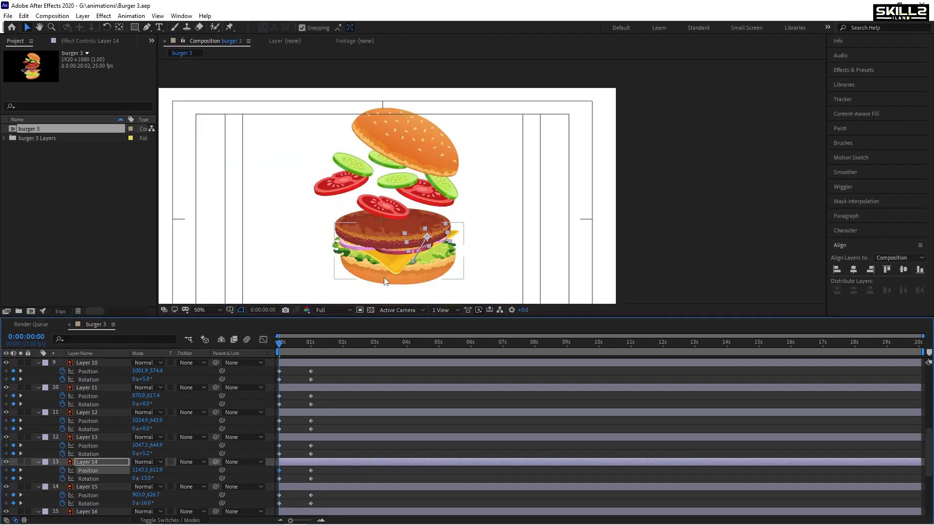
scroll(301, 439, up, 2)
click(290, 439)
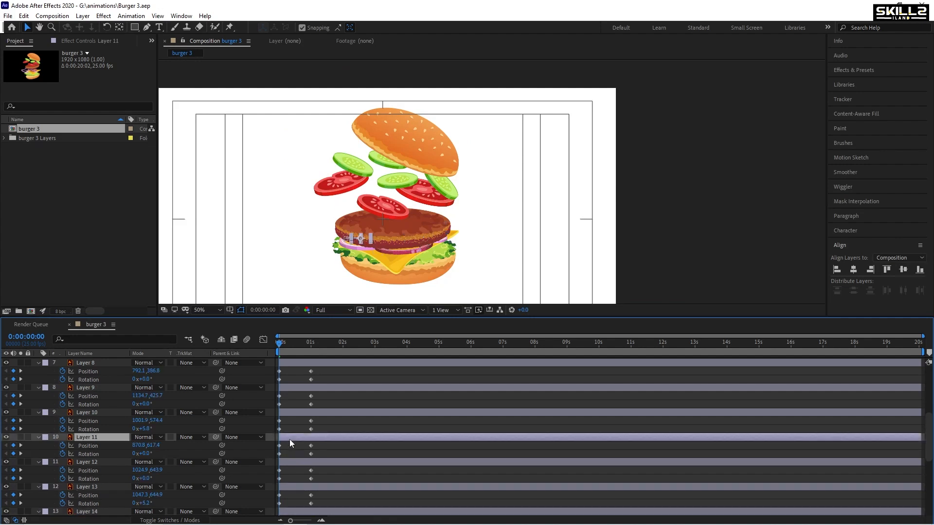
click(293, 406)
click(291, 412)
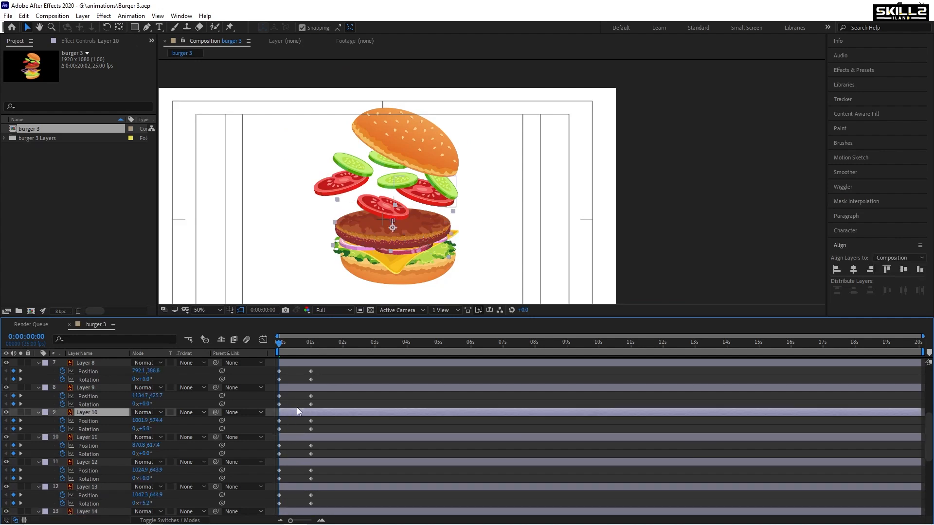
scroll(298, 412, up, 1)
click(294, 413)
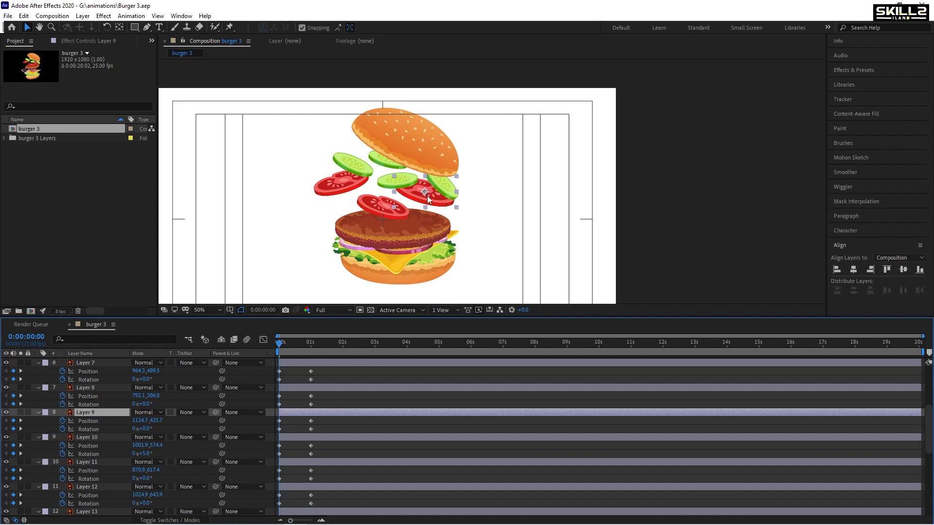
drag(428, 196, 422, 223)
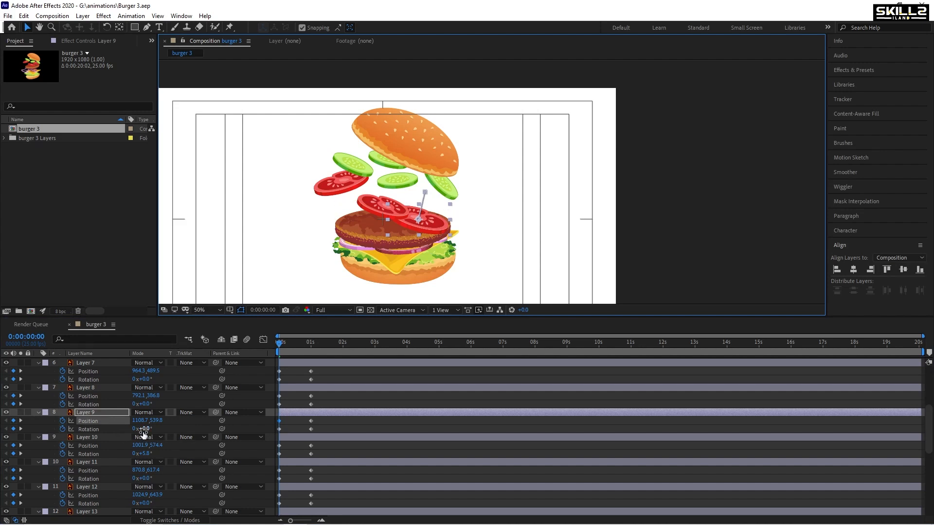
drag(145, 428, 138, 428)
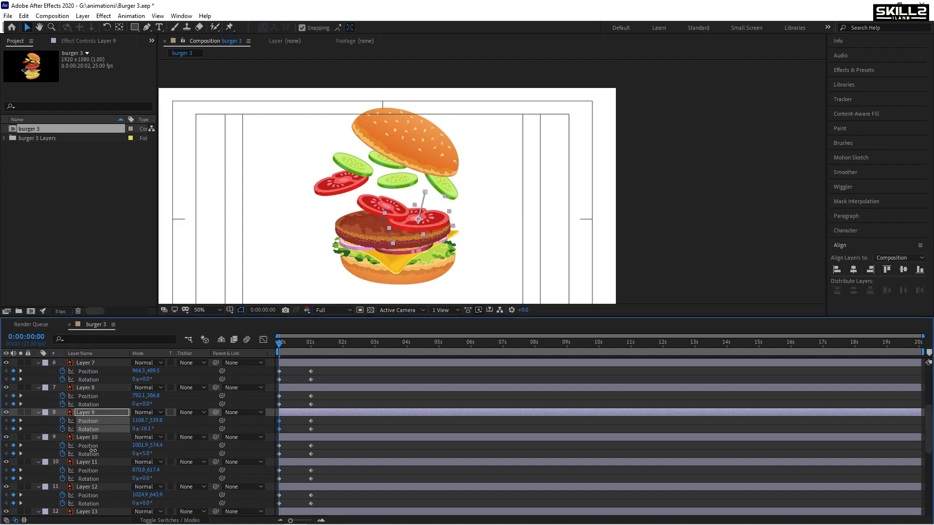
Step: Move the tomato slice on Layer 8 onto the patty at position 886.1, 526.8 and set its rotation to 11.2° at the first keyframe
click(302, 388)
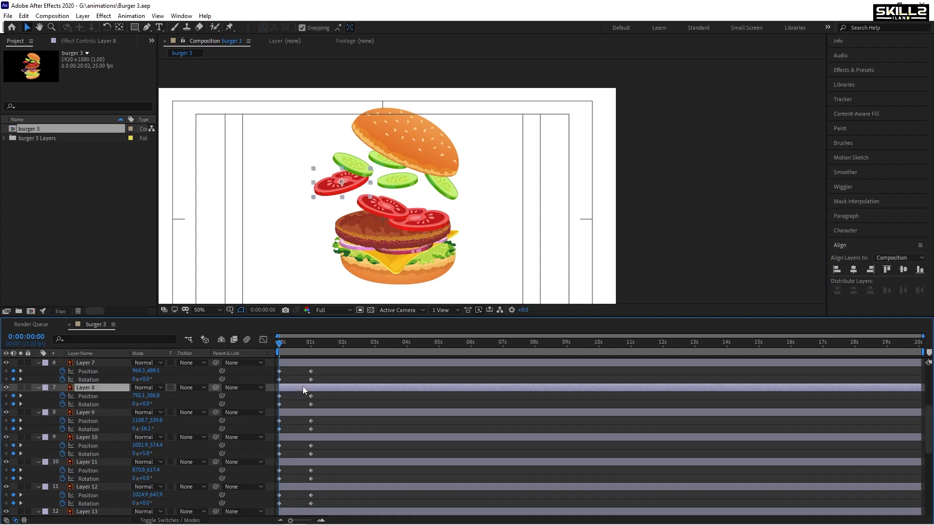
key(shift+Down)
key(shift+Down)
key(shift+Down)
key(shift+Down)
key(shift+Right)
key(shift+Right)
key(shift+Right)
key(shift+Right)
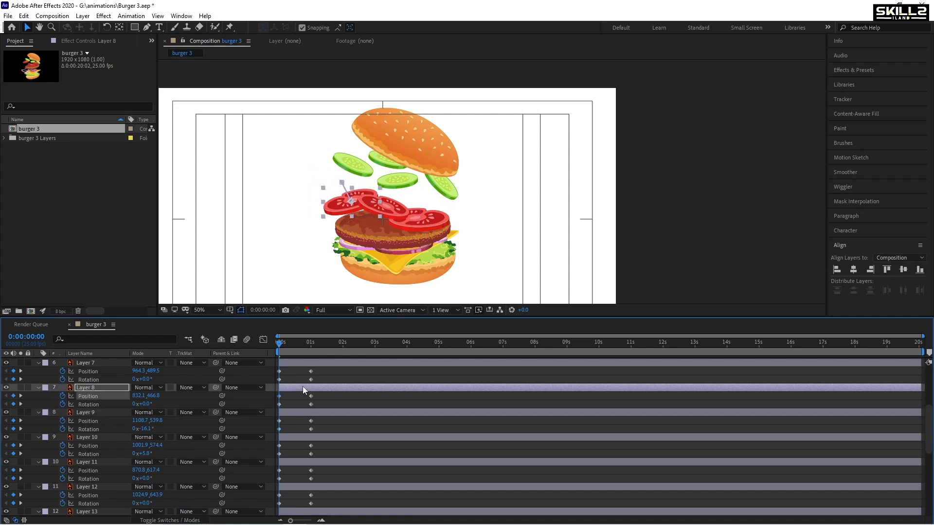
key(shift+Down)
key(shift+Down)
key(shift+Right)
key(shift+Right)
key(shift+Down)
key(shift+Down)
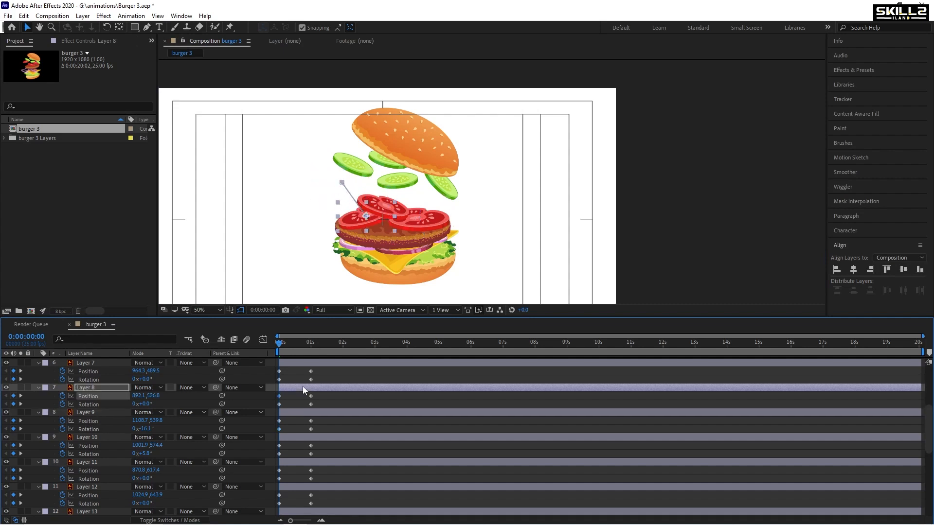
key(Left)
key(Left)
key(Left)
key(Left)
key(Left)
key(Left)
drag(142, 403, 175, 404)
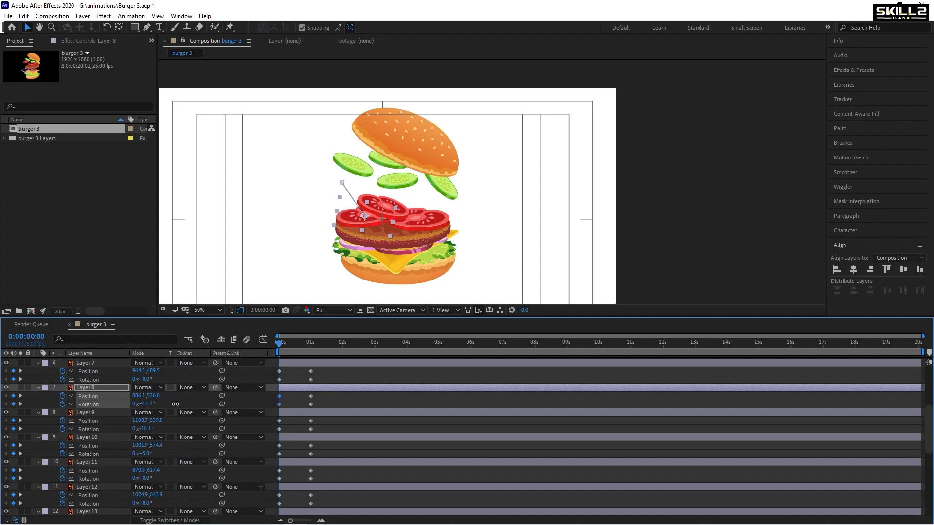
Step: Move the tomato slice on Layer 7 down onto the patty at position 1004.3, 569.5 and set its rotation to -15.5° at the first keyframe
scroll(305, 417, up, 2)
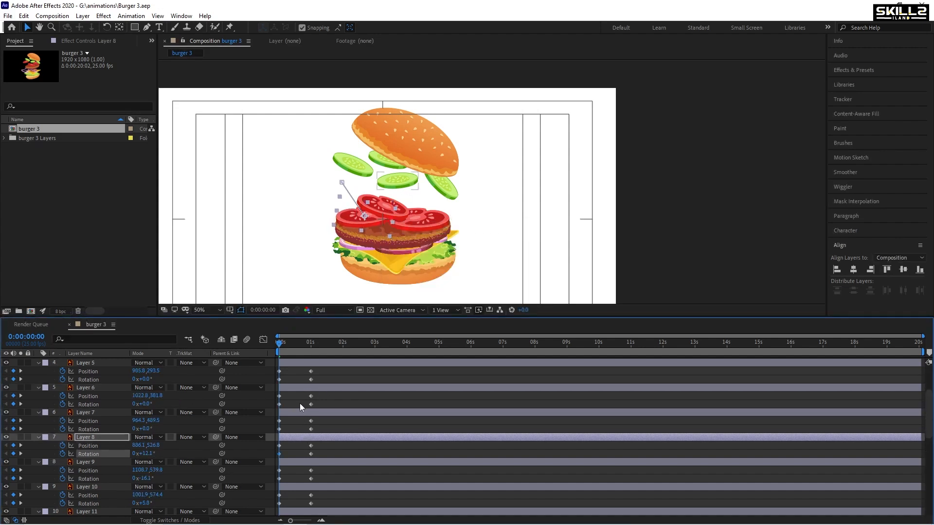
click(295, 416)
key(shift+Down)
key(shift+Down)
key(shift+Down)
key(shift+Down)
key(shift+Down)
key(shift+Down)
key(shift+Down)
key(shift+Down)
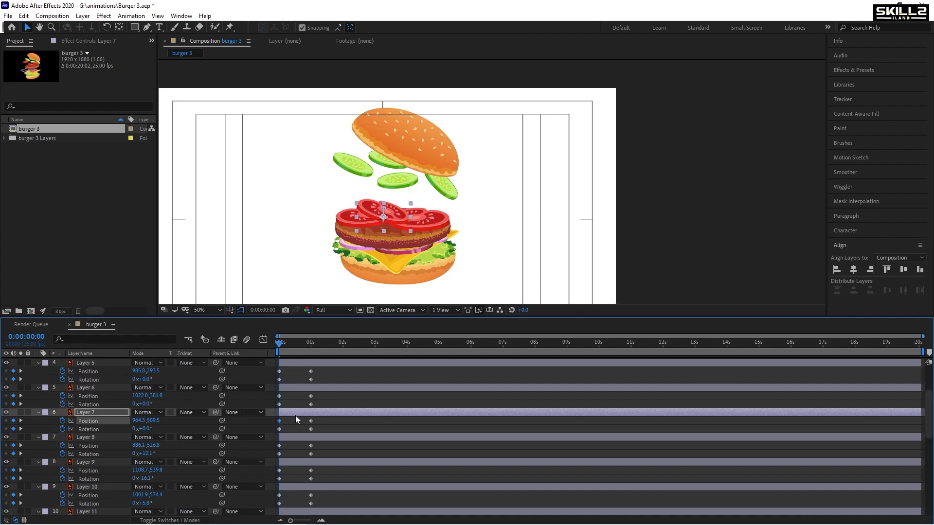
key(shift+Right)
key(shift+Right)
key(shift+Right)
key(shift+Right)
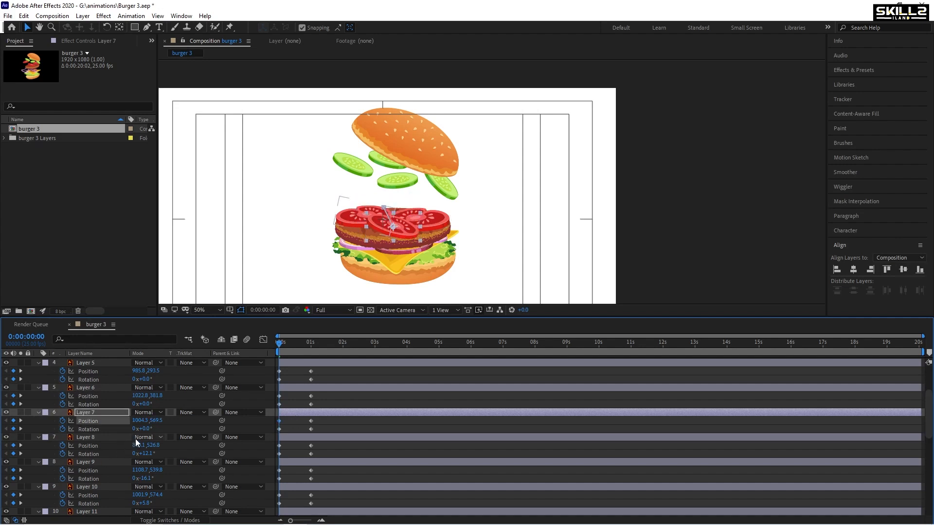
drag(145, 429, 96, 452)
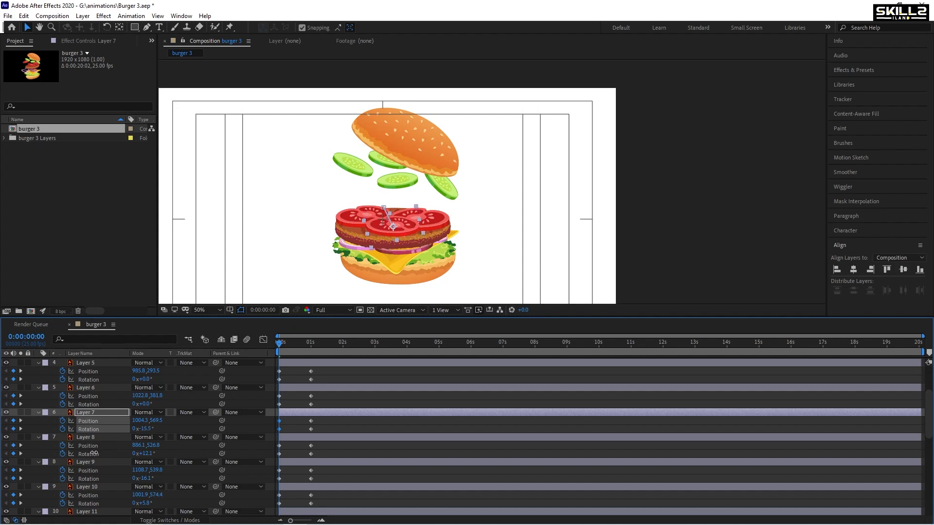
Step: Lower the cucumber slice on Layer 6 onto the tomatoes at a Y position of 561.8 at the first keyframe and save the project
scroll(305, 413, up, 2)
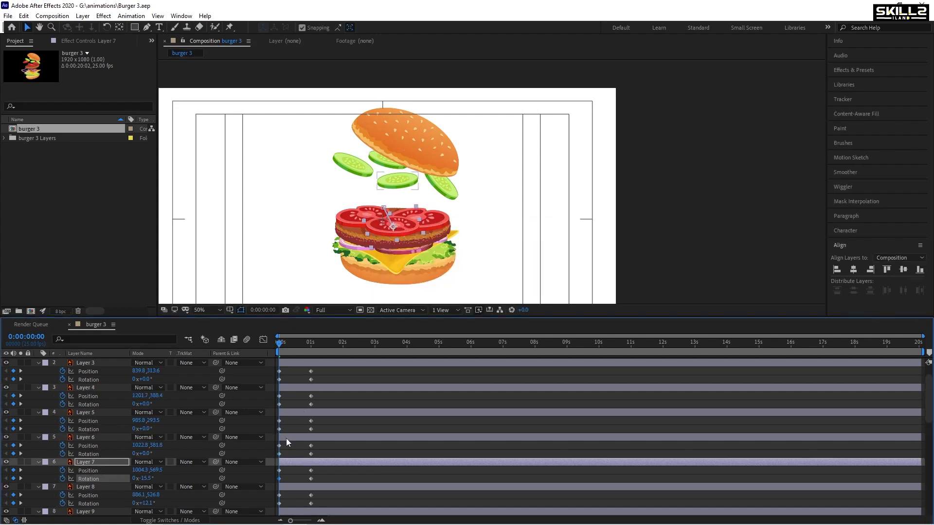
click(287, 441)
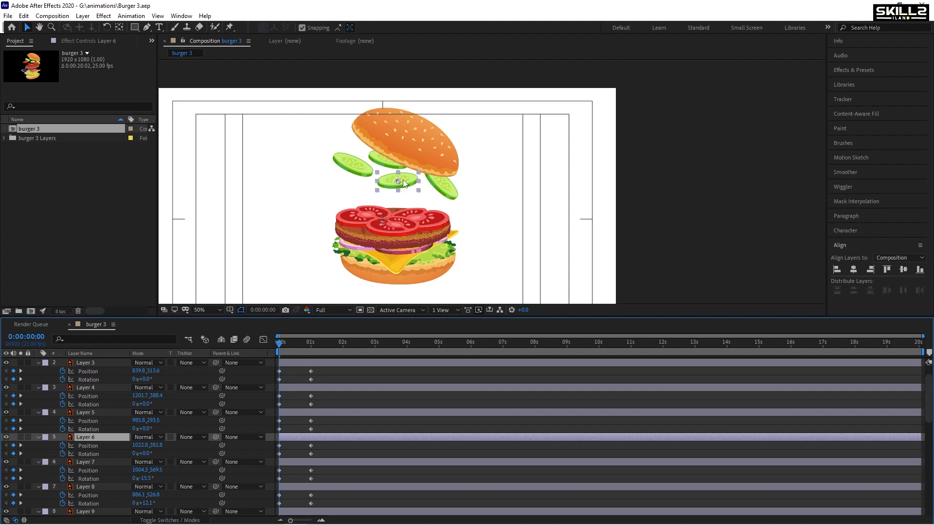
key(shift+Down)
key(shift+Down)
key(shift+Down)
key(shift+Down)
key(shift+Down)
key(shift+Down)
key(shift+Down)
key(shift+Down)
key(shift+Down)
key(shift+Down)
key(shift+Down)
key(shift+Down)
key(shift+Down)
key(shift+Down)
key(shift+Down)
key(shift+Down)
key(shift+Down)
key(shift+Down)
key(shift+Down)
key(shift+Down)
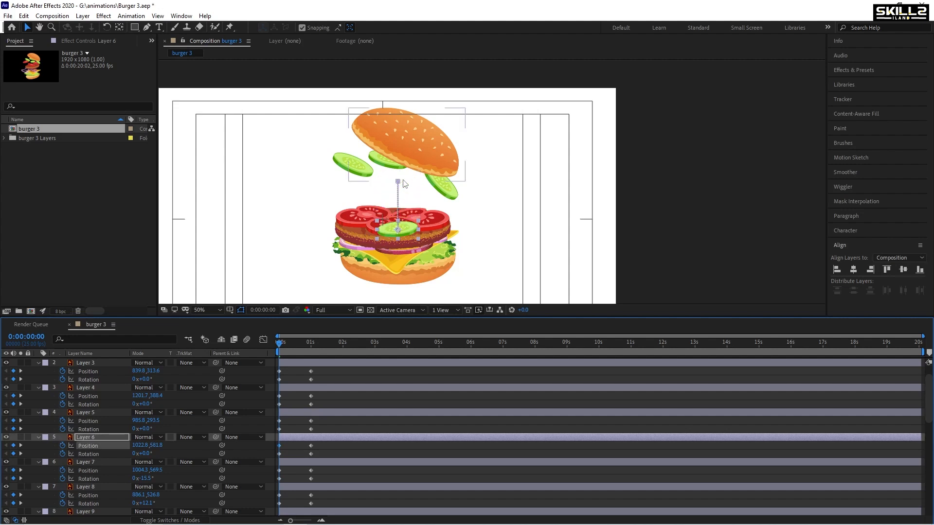
key(shift+Up)
key(shift+Up)
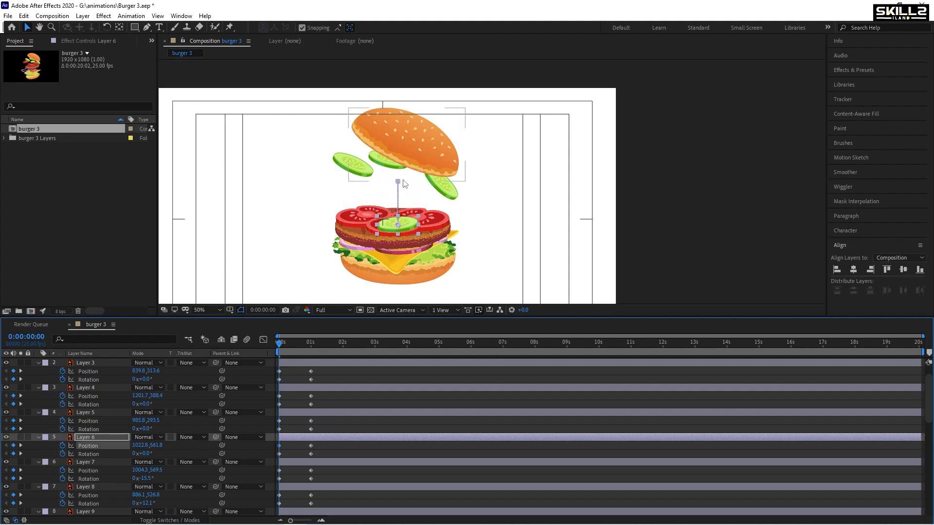
key(ctrl+s)
Step: Lower the front tomato slice on Layer 7 to a Y position of 587.5 at the first keyframe
click(290, 462)
key(shift+Down)
key(shift+Down)
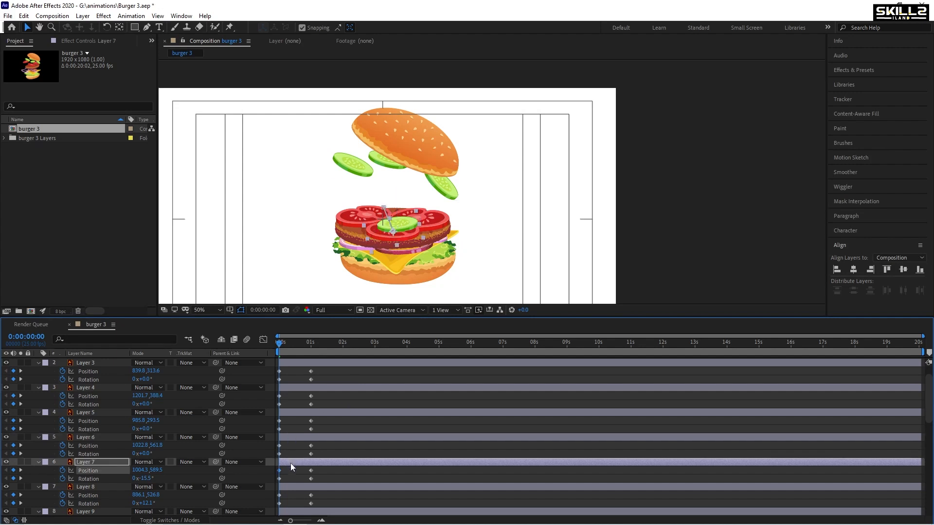
key(Up)
click(287, 440)
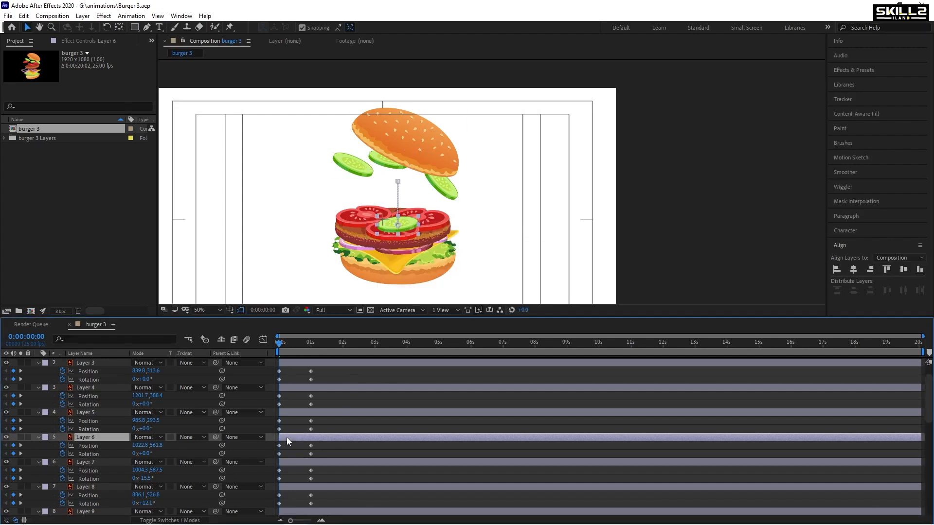
Step: Move the cucumber slice on Layer 5 onto the tomatoes at position 985.8, 503.5 and set its rotation to -16.3° at the first keyframe
click(294, 413)
key(shift+Down)
key(shift+Down)
key(shift+Down)
key(shift+Down)
key(shift+Down)
key(shift+Down)
key(shift+Down)
key(shift+Down)
key(shift+Down)
key(shift+Down)
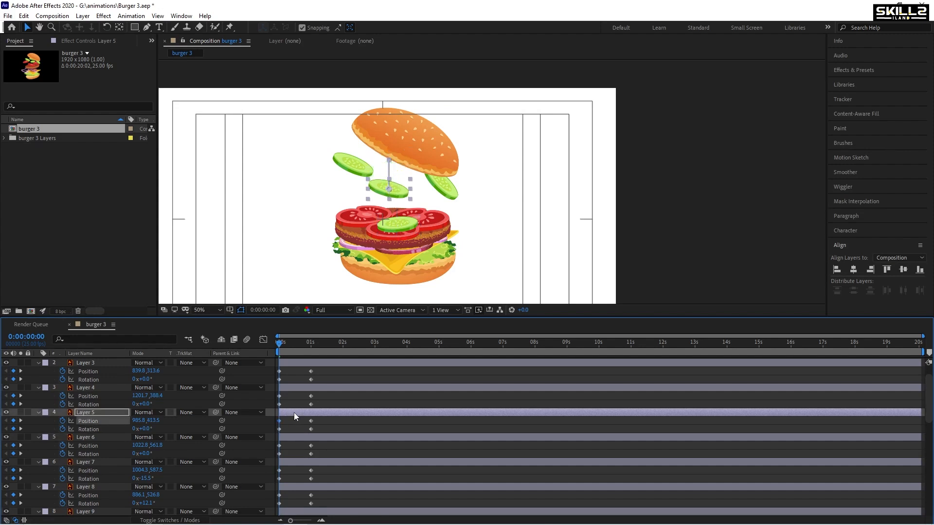
key(shift+Right)
key(shift+Right)
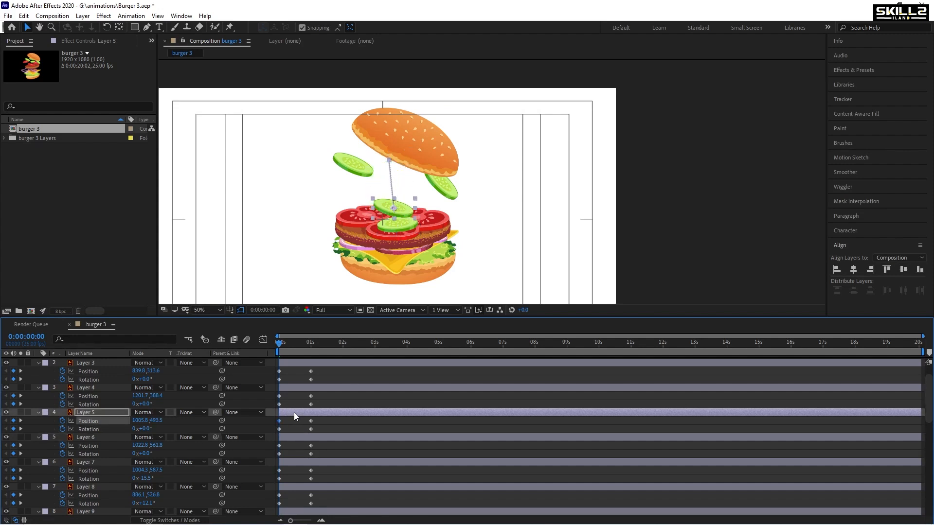
key(shift+Left)
key(shift+Left)
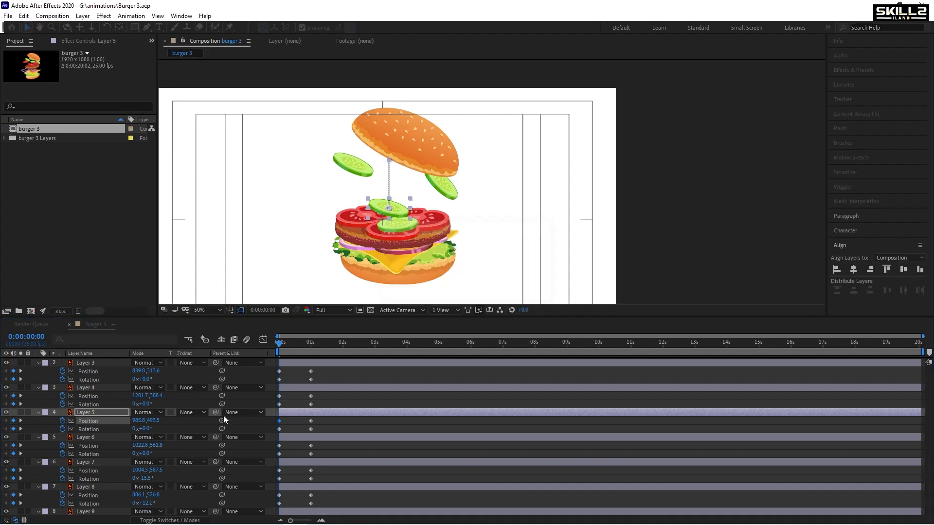
drag(146, 429, 95, 464)
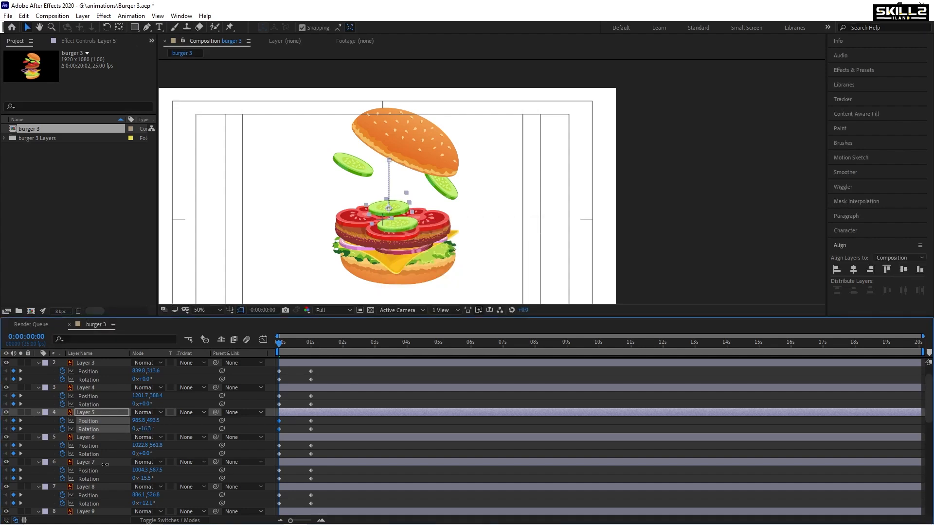
key(shift+Down)
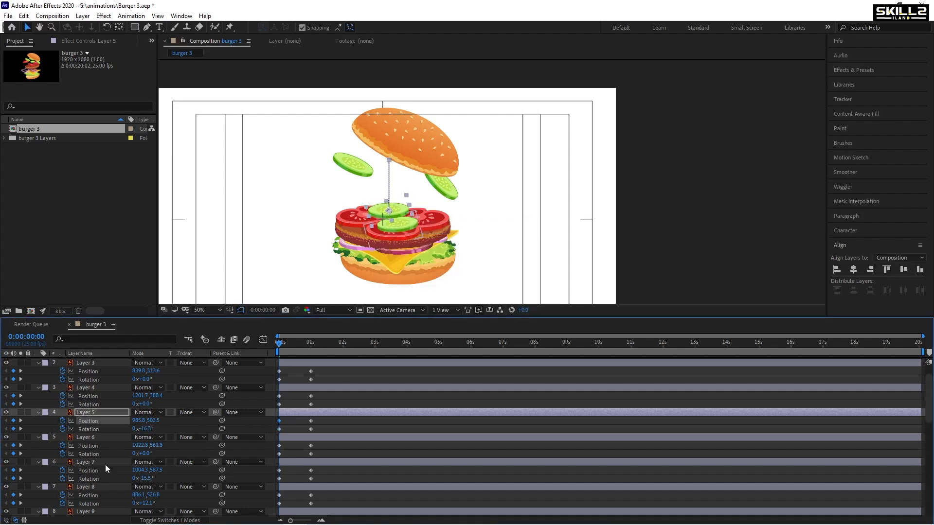
Step: Move the cucumber slice on Layer 4 onto the tomatoes at position 1137.7, 516.4 with a rotation of -45° at the first keyframe
click(313, 389)
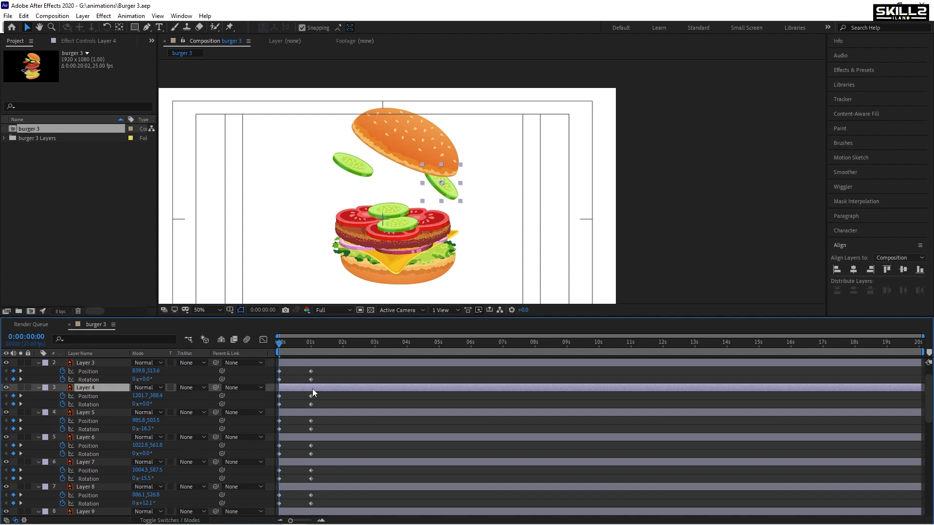
key(shift+Left)
key(shift+Left)
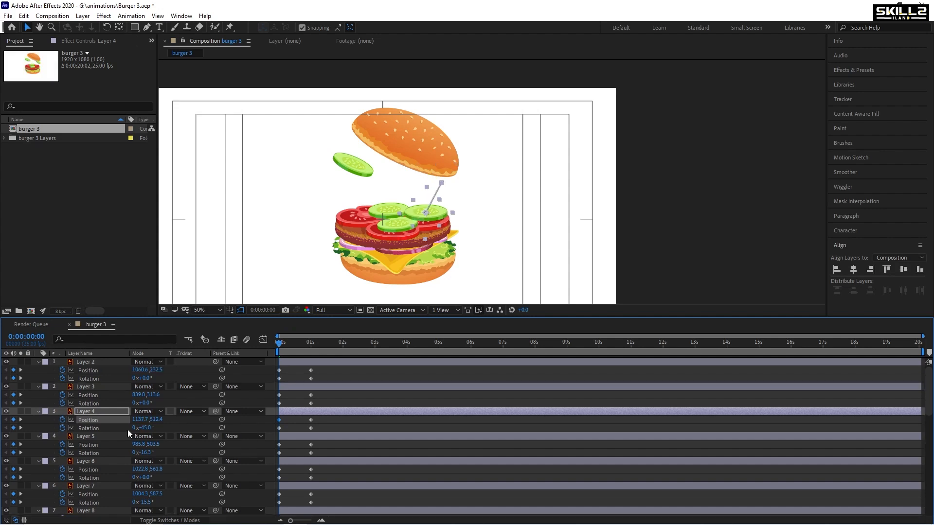
key(Down)
key(Down)
key(Down)
key(Down)
Step: Move the cucumber slice on Layer 3 down to the tomatoes at position 879.8, 513.6 at the first keyframe
click(308, 390)
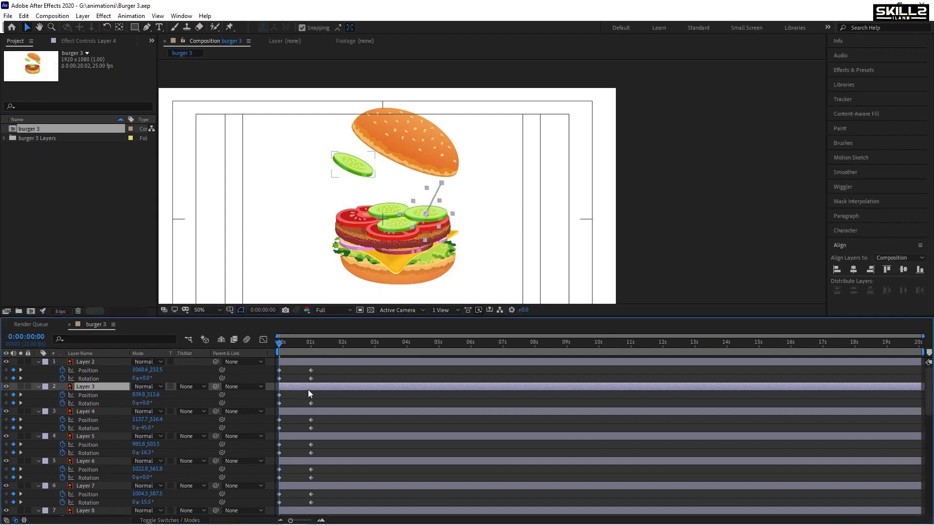
key(shift+Down)
key(shift+Down)
key(shift+Down)
key(shift+Down)
key(shift+Down)
key(shift+Down)
key(shift+Down)
key(shift+Down)
key(shift+Down)
key(shift+Down)
key(shift+Down)
key(shift+Down)
key(shift+Down)
key(shift+Down)
key(shift+Down)
key(shift+Down)
key(shift+Down)
key(shift+Down)
key(shift+Down)
key(shift+Down)
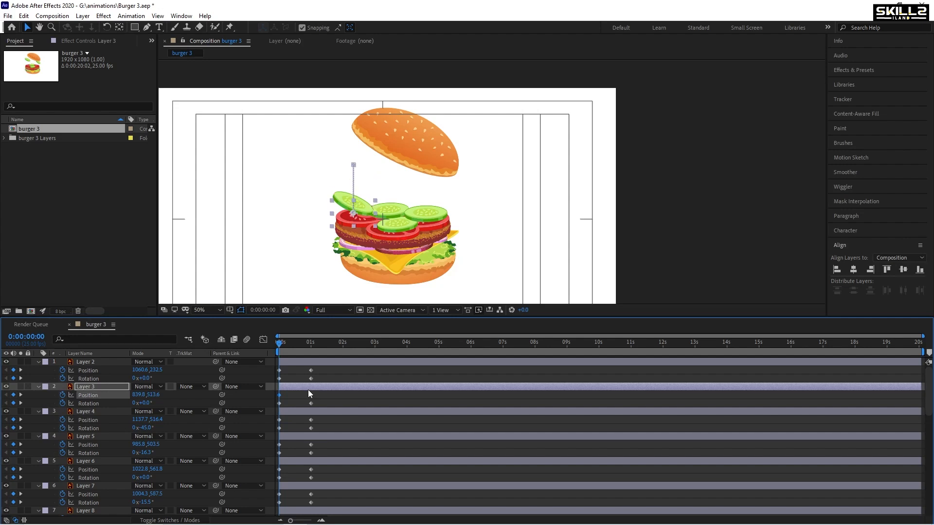
key(shift+Right)
key(shift+Right)
key(shift+Right)
key(shift+Right)
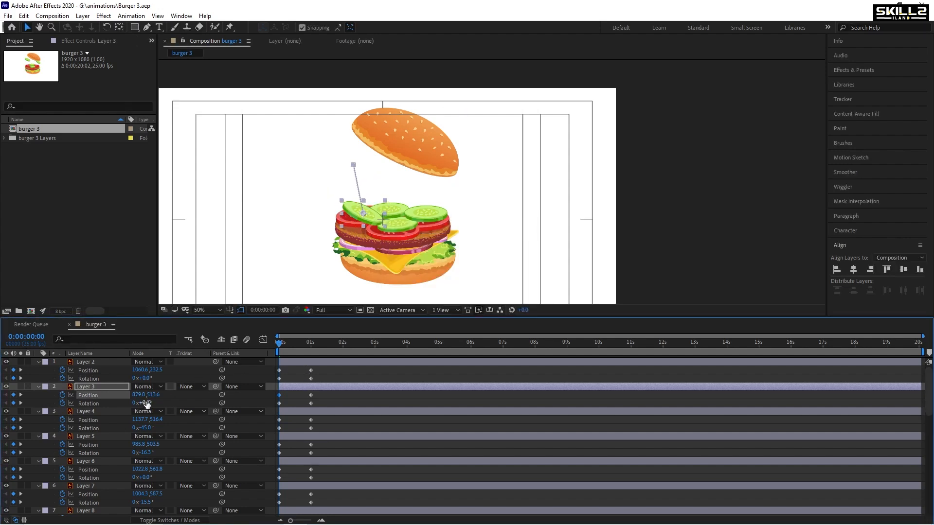
Step: Set the Layer 3 cucumber slice's rotation to -21° and lower it to a Y position of 533.6 at the first keyframe
drag(138, 402, 140, 407)
key(Down)
key(Down)
key(Down)
key(Down)
key(Down)
key(Down)
key(Down)
key(Down)
key(Down)
key(Down)
key(Down)
key(Down)
key(Down)
key(Down)
key(Down)
key(Down)
key(Down)
key(Down)
key(Down)
key(Down)
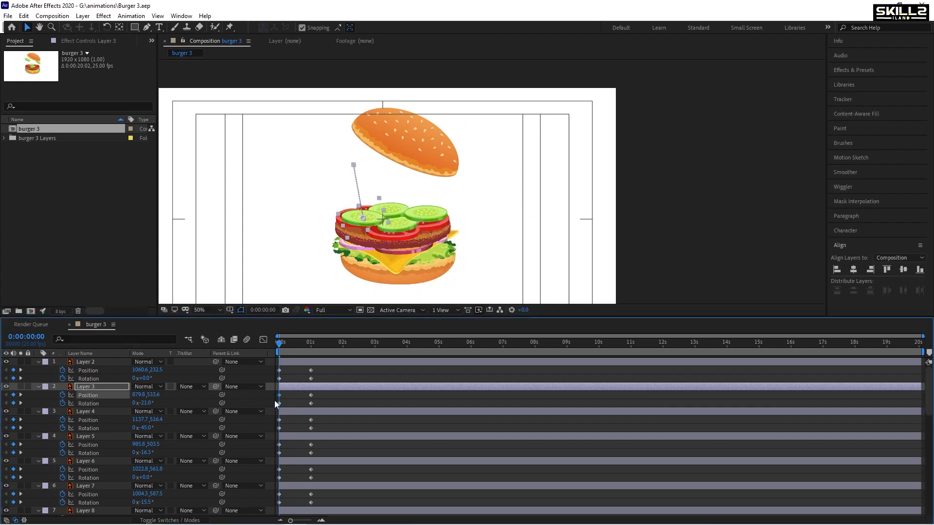
Step: Move the top bun on Layer 2 down over the fillings to position 1000.6, 452.5 at the first keyframe and save the project
click(298, 363)
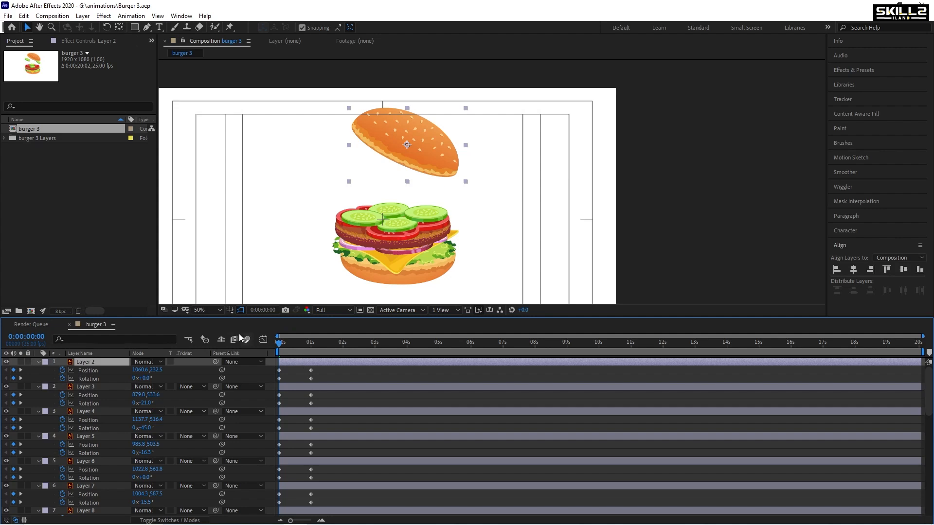
key(shift+Down)
key(shift+Down)
key(shift+Down)
key(shift+Down)
key(shift+Down)
key(shift+Down)
key(shift+Down)
key(shift+Down)
key(shift+Down)
key(shift+Down)
key(shift+Down)
key(shift+Down)
key(shift+Down)
key(shift+Down)
key(shift+Down)
key(shift+Down)
key(shift+Down)
key(shift+Down)
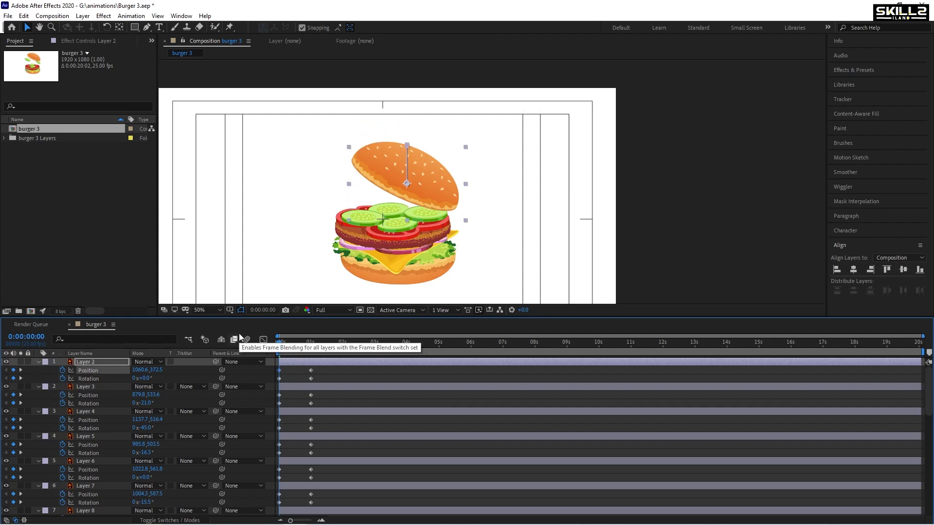
key(shift+Down)
key(shift+Down)
key(shift+Down)
key(shift+Down)
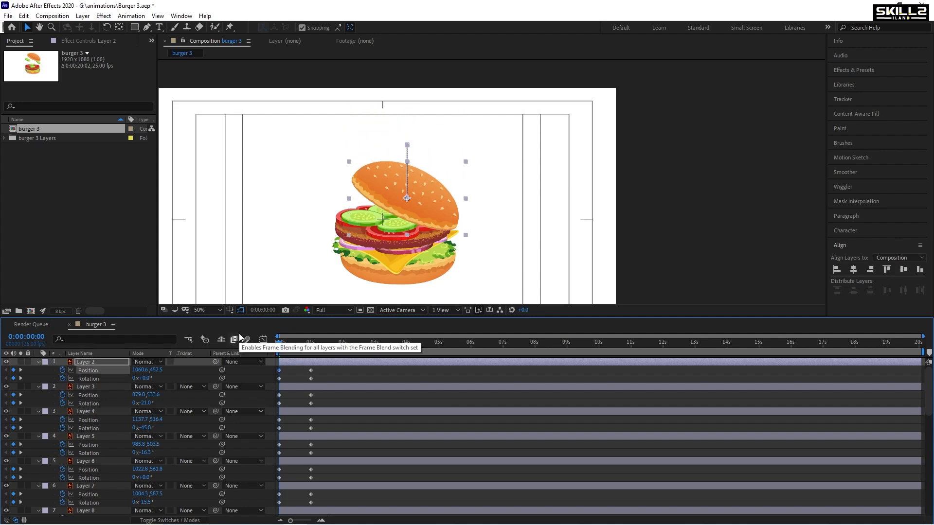
key(shift+Left)
key(shift+Left)
key(shift+Left)
key(shift+Left)
key(shift+Left)
key(shift+Left)
key(ctrl+s)
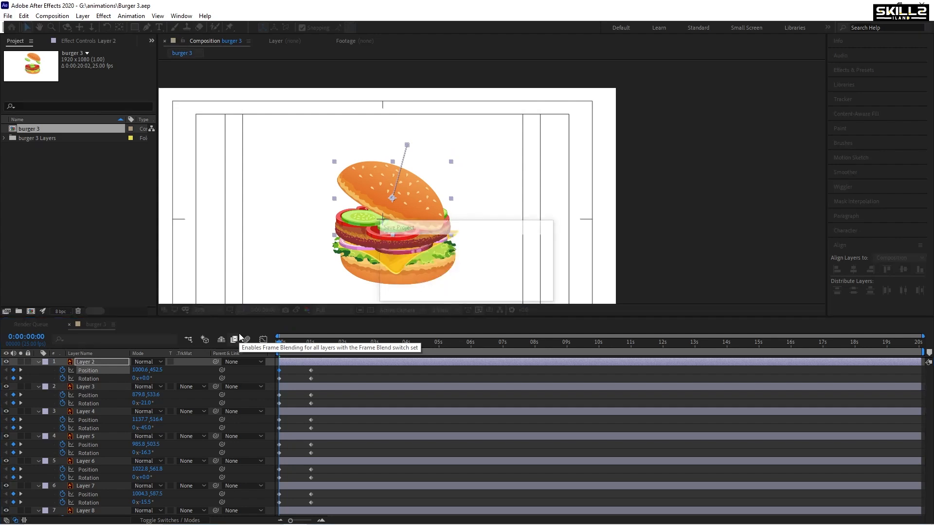
Step: Level the top bun on Layer 2 with a rotation of -24° and fine-tune its position to 1000.6, 460.5 at the first keyframe
drag(146, 378, 136, 379)
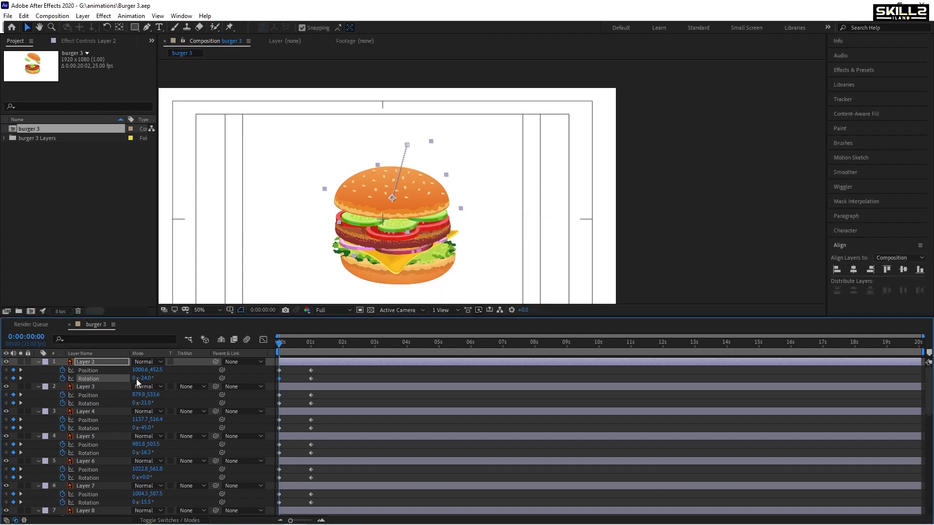
key(shift+Right)
key(shift+Right)
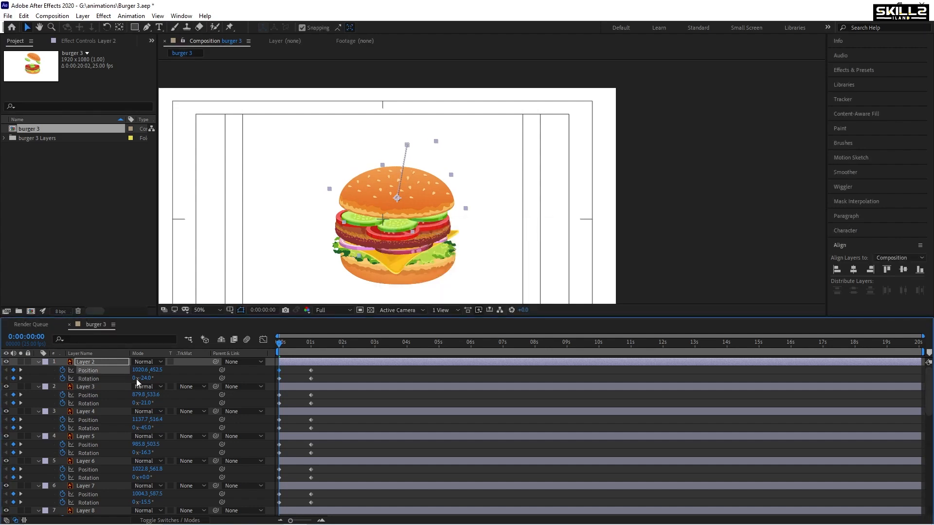
key(Left)
key(Left)
key(shift+Down)
key(shift+Down)
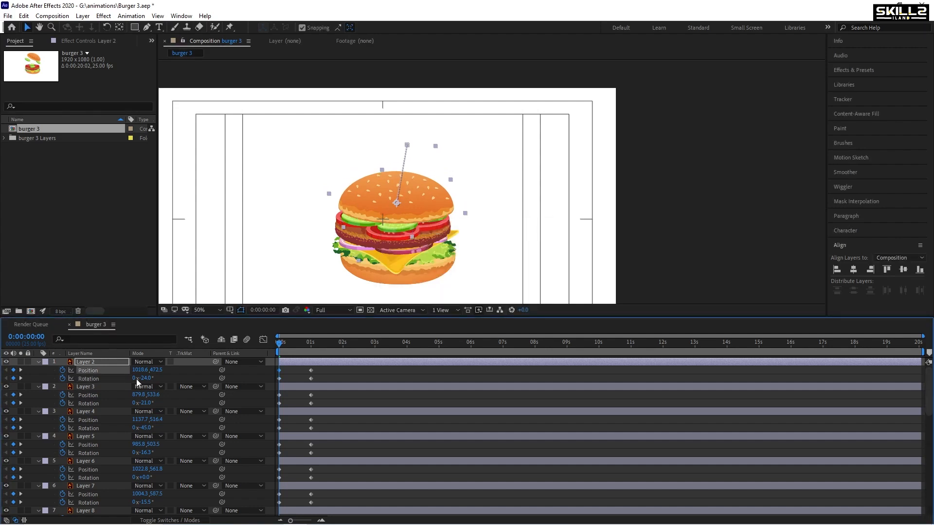
key(shift+Left)
key(shift+Left)
key(shift+Up)
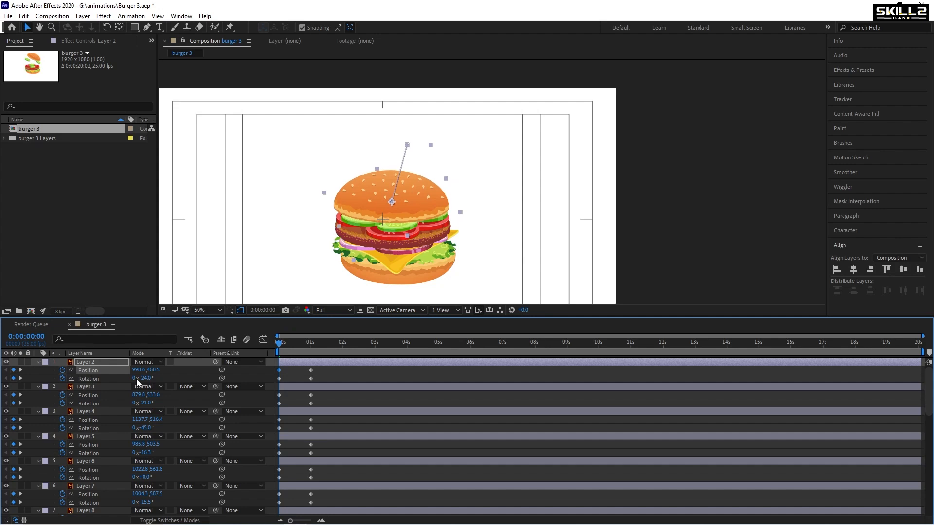
key(Up)
key(Up)
key(Right)
key(Right)
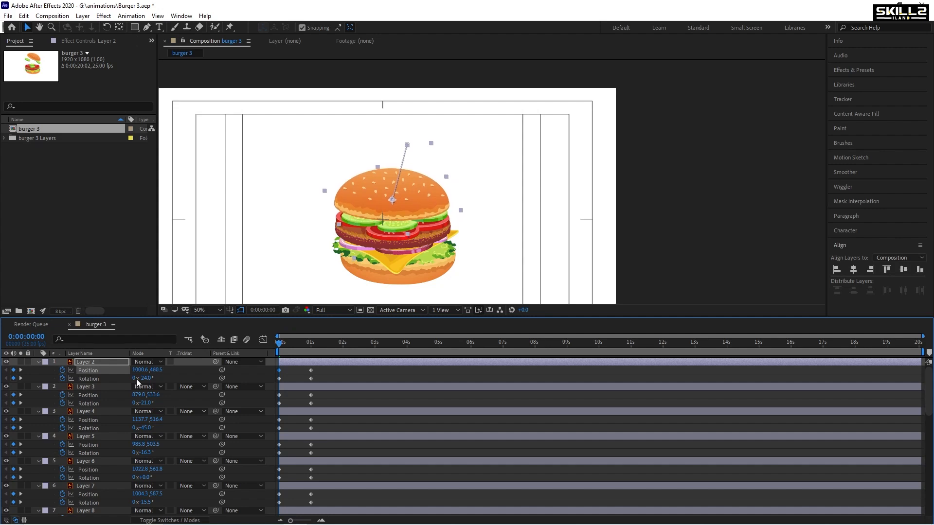
Step: Lower the top bun on Layer 2 to position 1000.6, 480.5 at the first keyframe and save the project
key(shift+Down)
key(shift+Down)
key(Down)
key(Down)
key(Up)
key(Up)
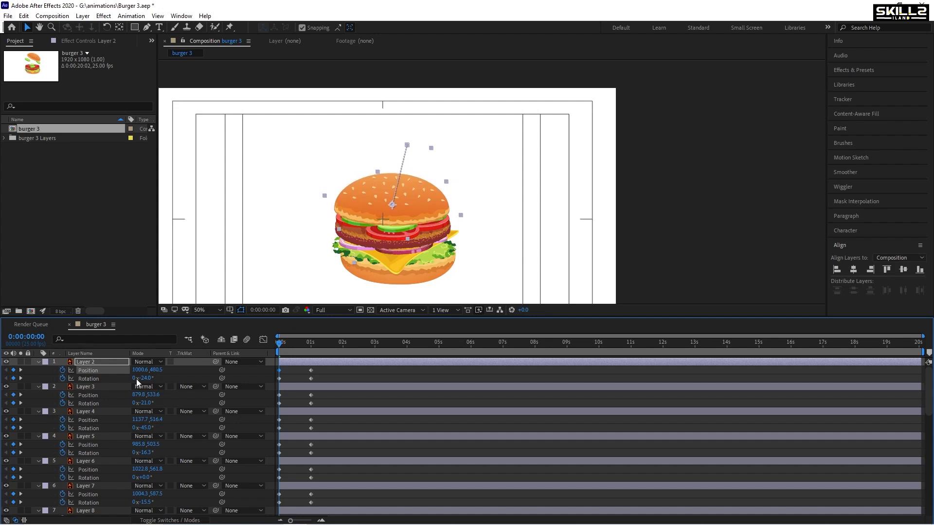
key(ctrl+s)
Step: Shift the bottom bun on Layer 21 sideways to position 999.8, 708.2 at the first keyframe
scroll(318, 474, down, 5)
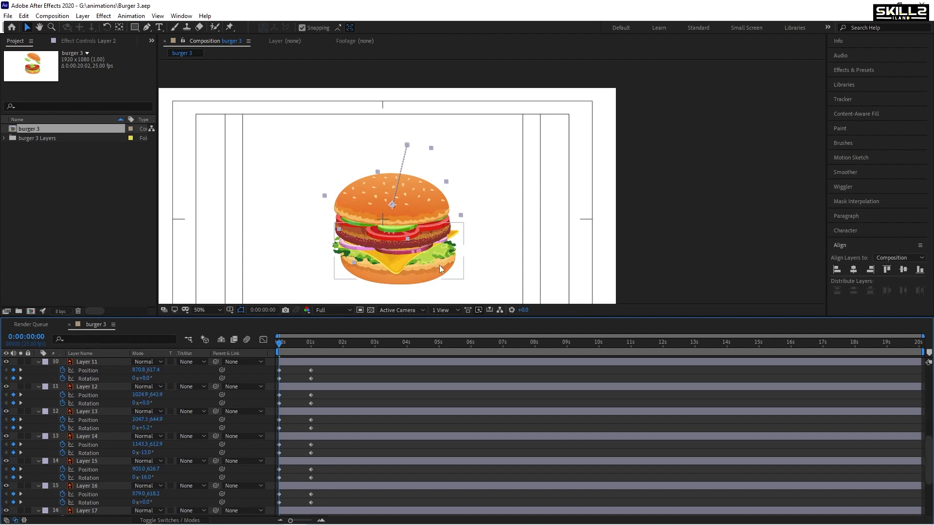
scroll(316, 479, down, 2)
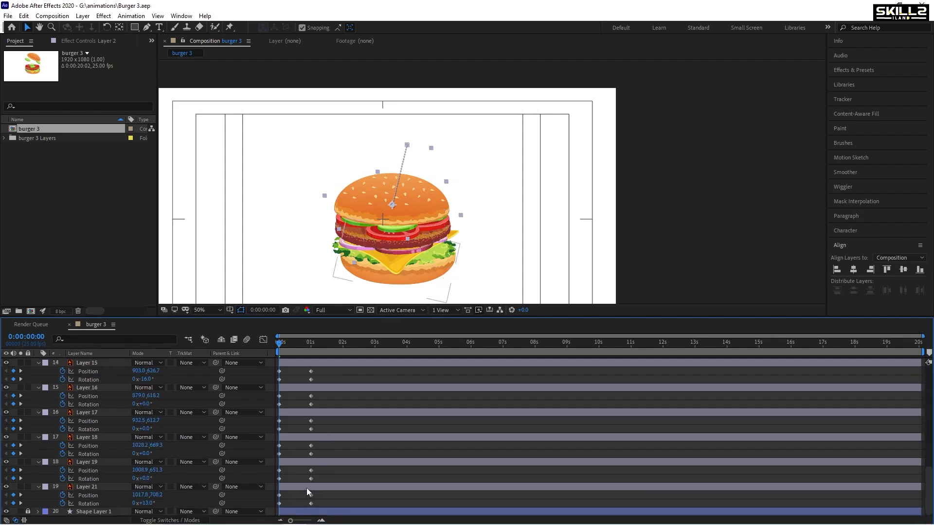
click(306, 488)
key(shift+Left)
key(shift+Left)
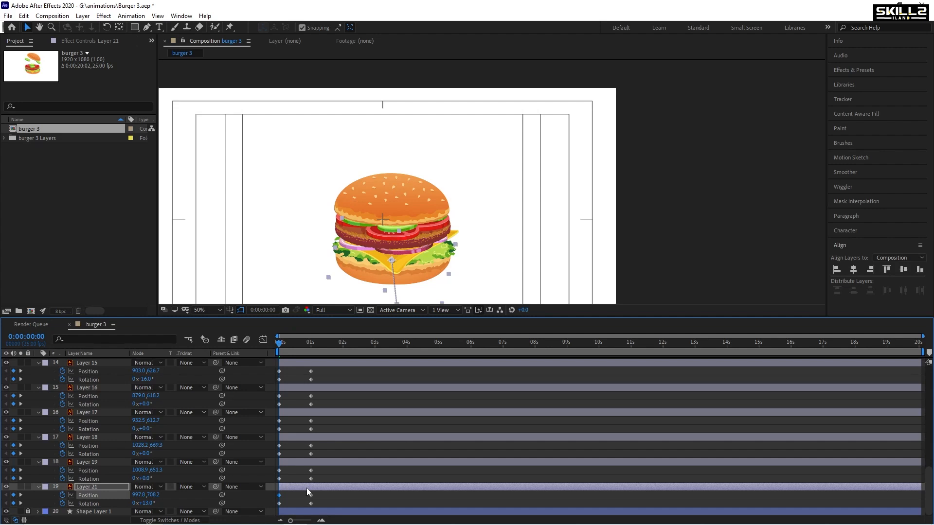
key(Right)
key(Right)
Step: Play back the burger animation to review how the ingredients separate
key(space)
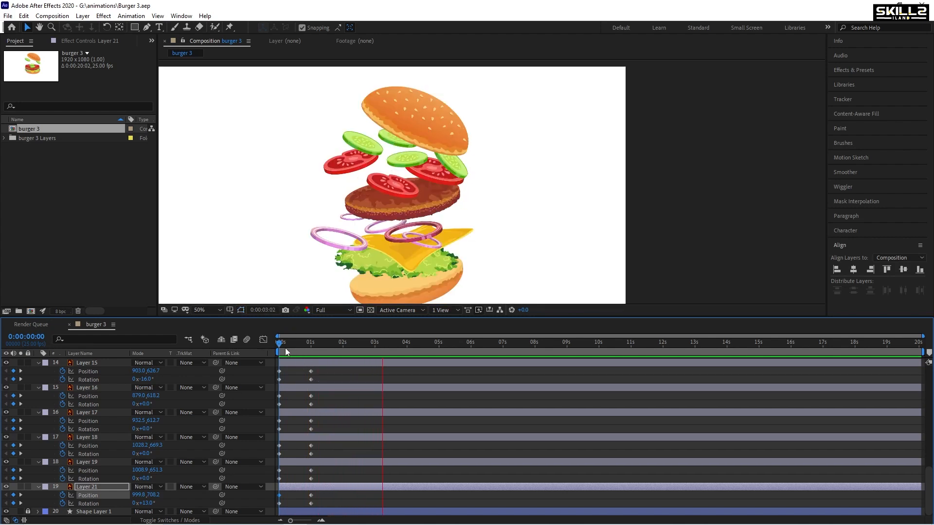
key(space)
key(space)
key(space)
Step: Apply Easy Ease to all Position and Rotation keyframes of every ingredient layer, using the maximized timeline
key(grave)
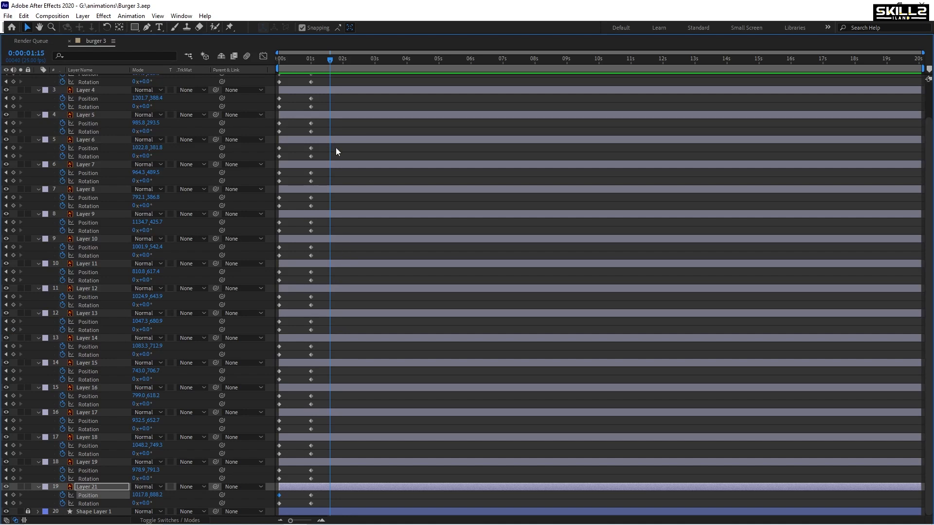
scroll(351, 250, up, 2)
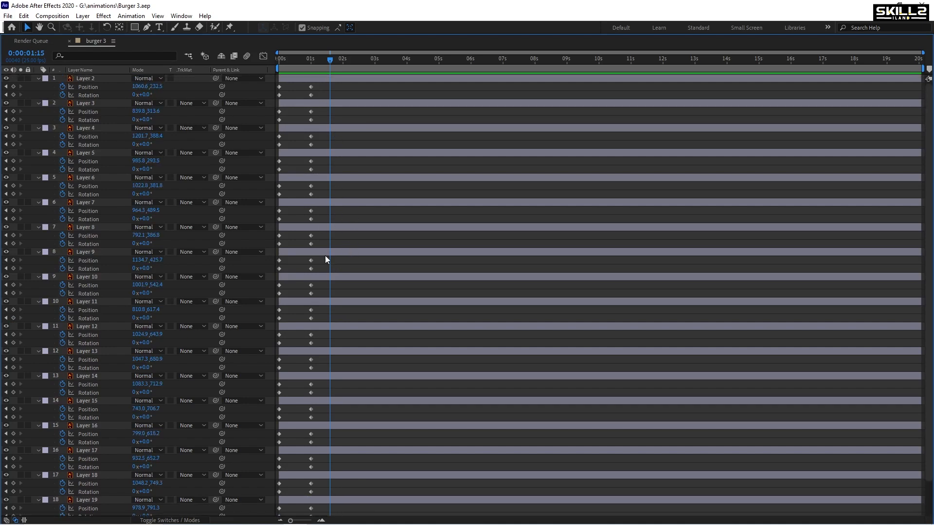
scroll(330, 283, down, 2)
scroll(329, 283, up, 2)
drag(343, 92, 267, 518)
key(F9)
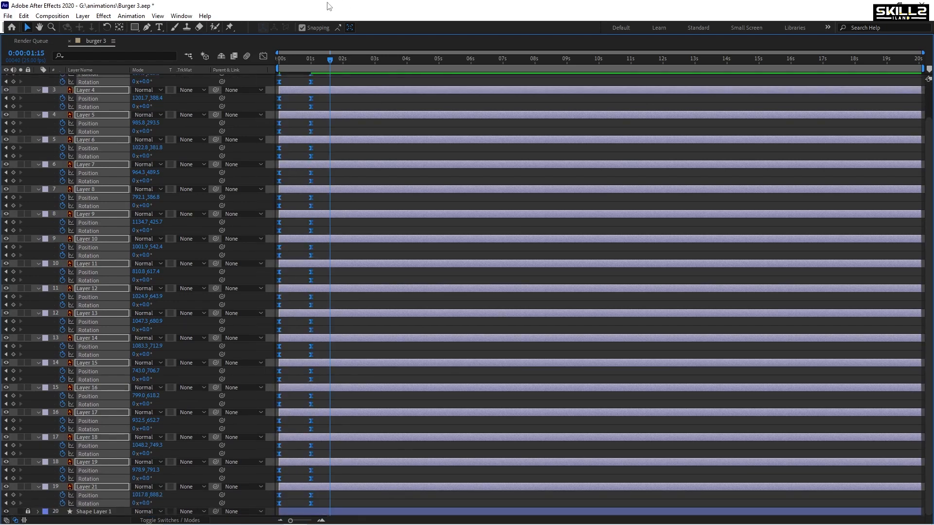
Step: Restore the normal panel layout and preview the eased animation from 0 seconds
drag(300, 65, 195, 66)
key(grave)
key(space)
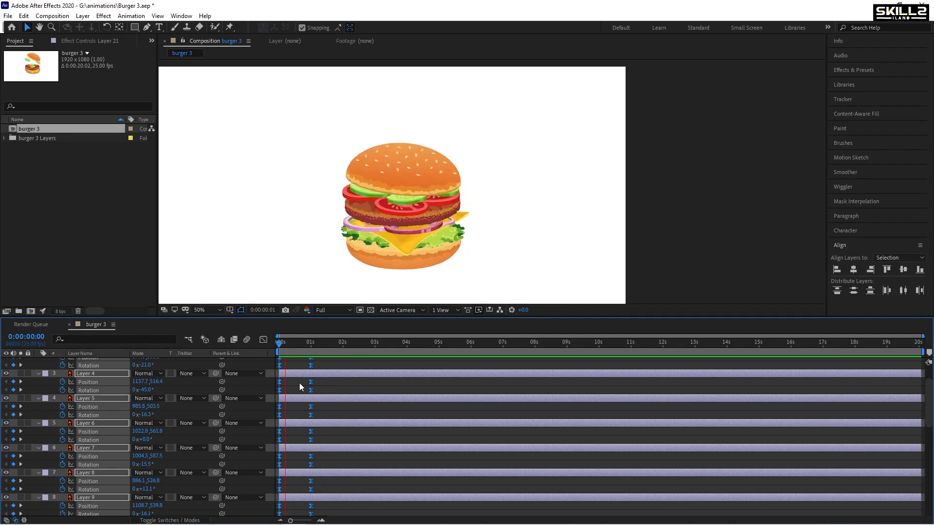
key(space)
Step: Lengthen the easing handles of all layers' 1-second and 0-second keyframes in the Graph Editor's speed graph
key(ctrl+a)
click(263, 340)
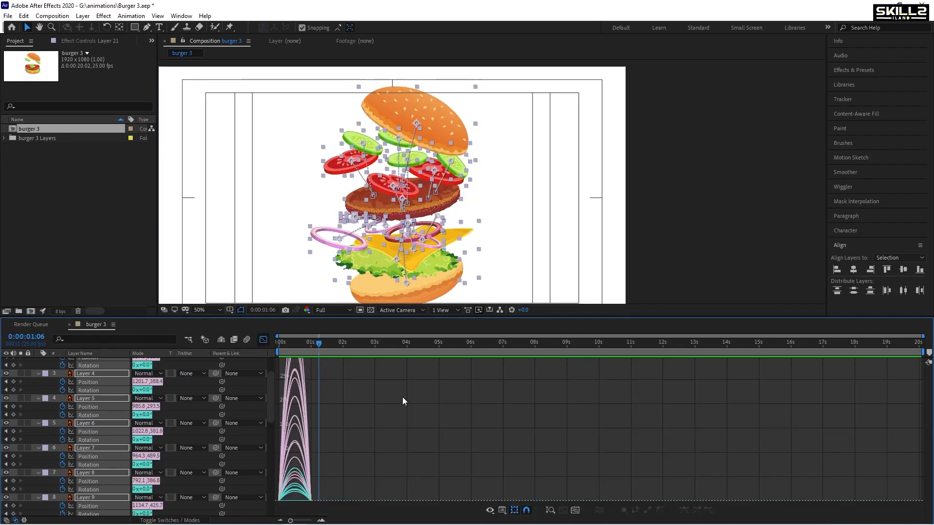
scroll(292, 425, down, 3)
key(equal)
key(equal)
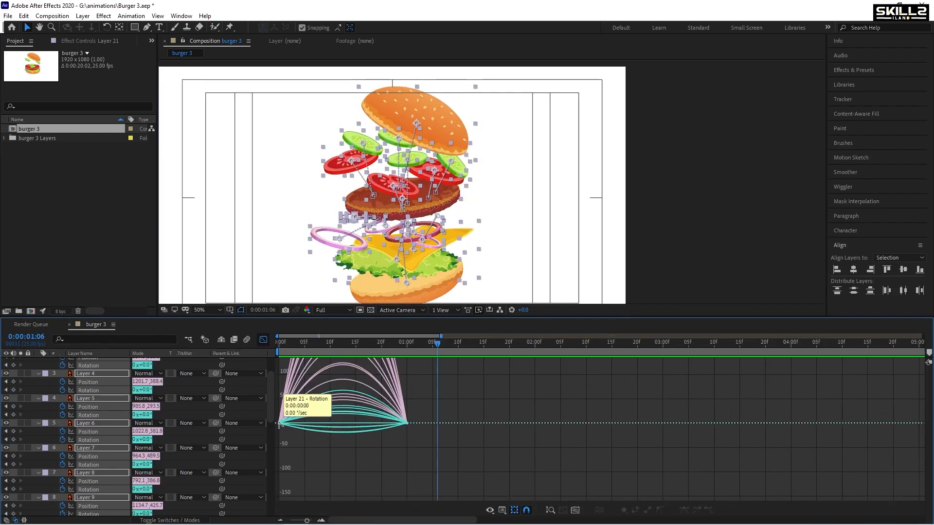
drag(426, 377, 375, 422)
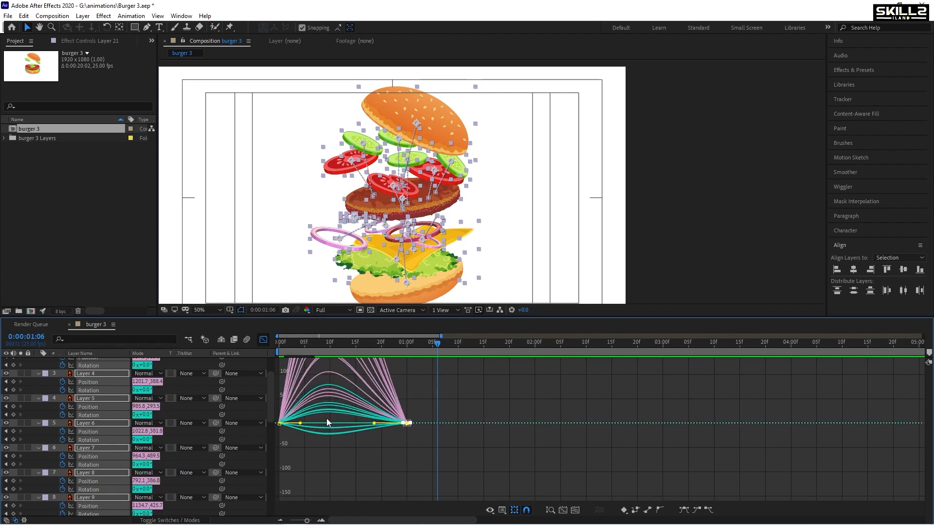
drag(297, 407, 319, 425)
Step: Preview the adjusted speed curves from the start of the composition
drag(295, 341, 223, 347)
key(space)
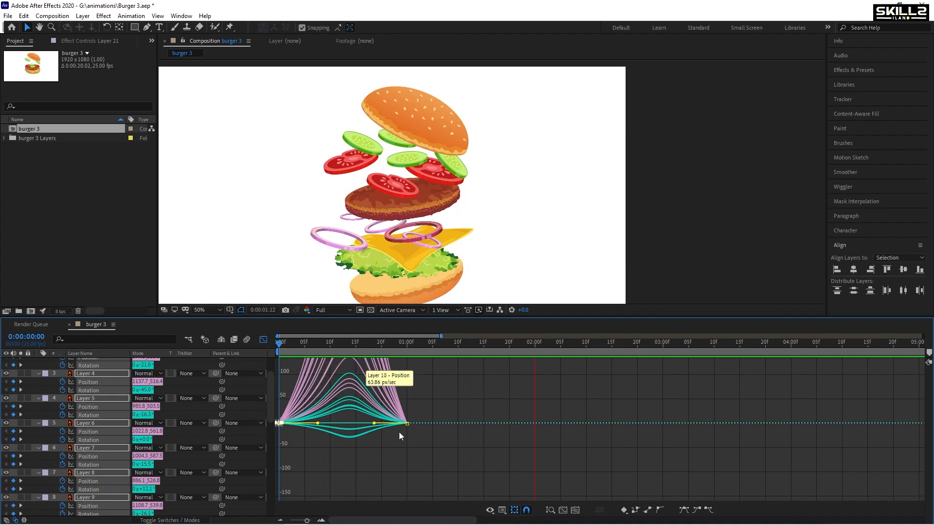
key(space)
Step: Extend the incoming easing of the 1-second keyframes slightly further, replay the animation from the start and leave the Graph Editor
mouse_move(374, 424)
mouse_down()
mouse_move(389, 442)
mouse_move(367, 424)
mouse_up()
key(ctrl+z)
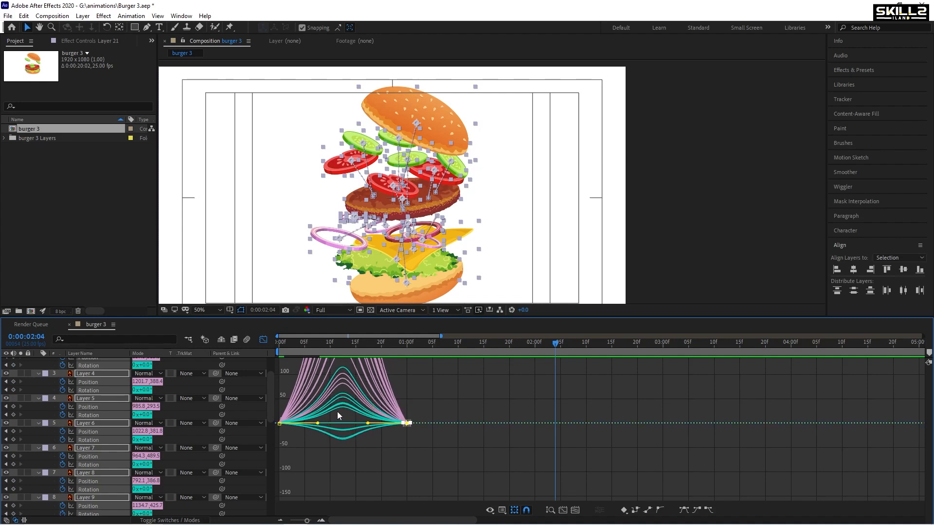
click(336, 415)
key(Home)
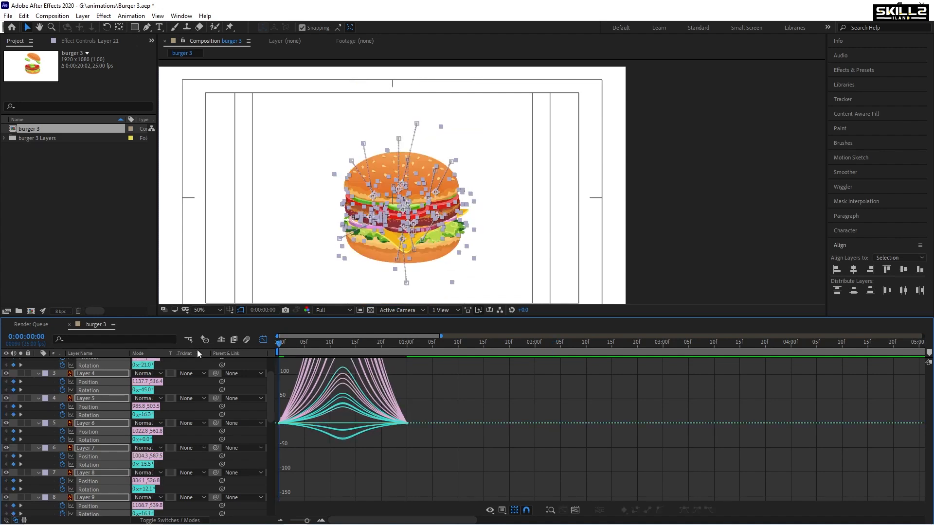
key(space)
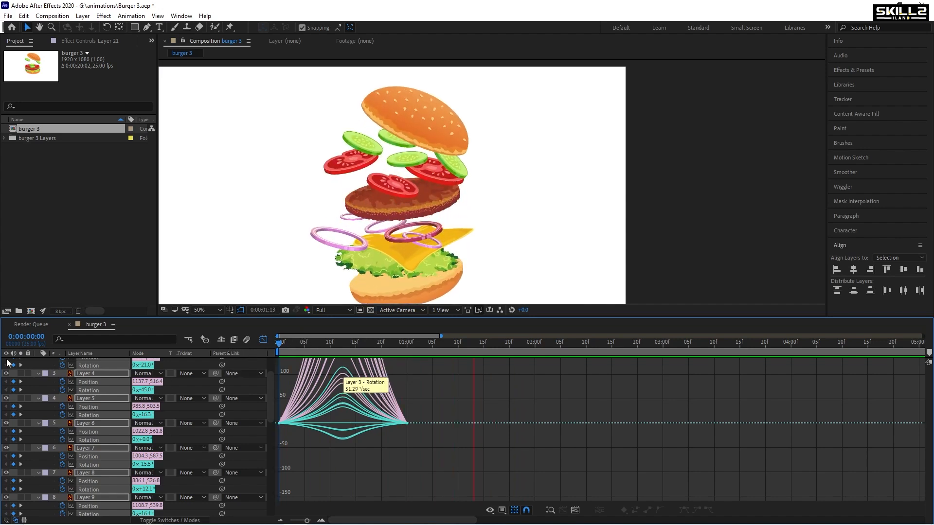
key(space)
click(263, 340)
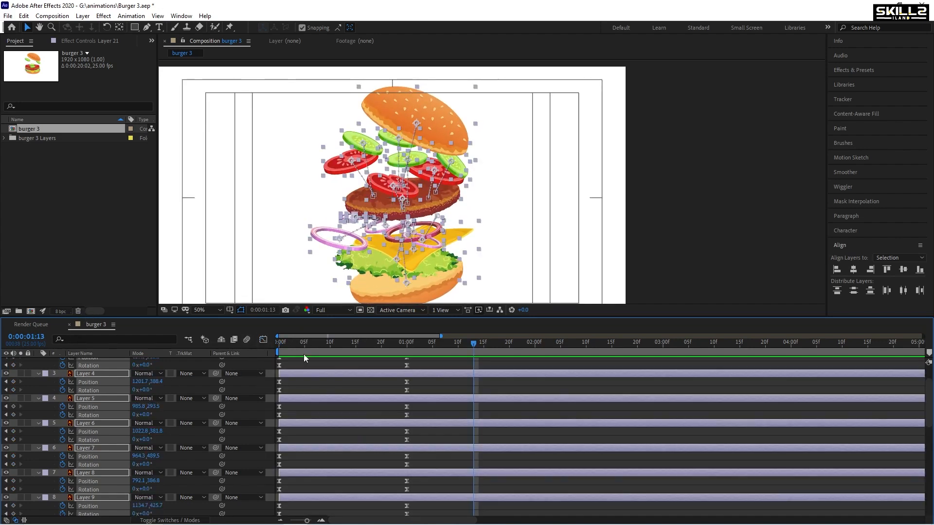
Step: Review the burger's opening motion repeatedly from the start, comparing the closed stack at 0 seconds with the separated ingredients at 1 second
key(Home)
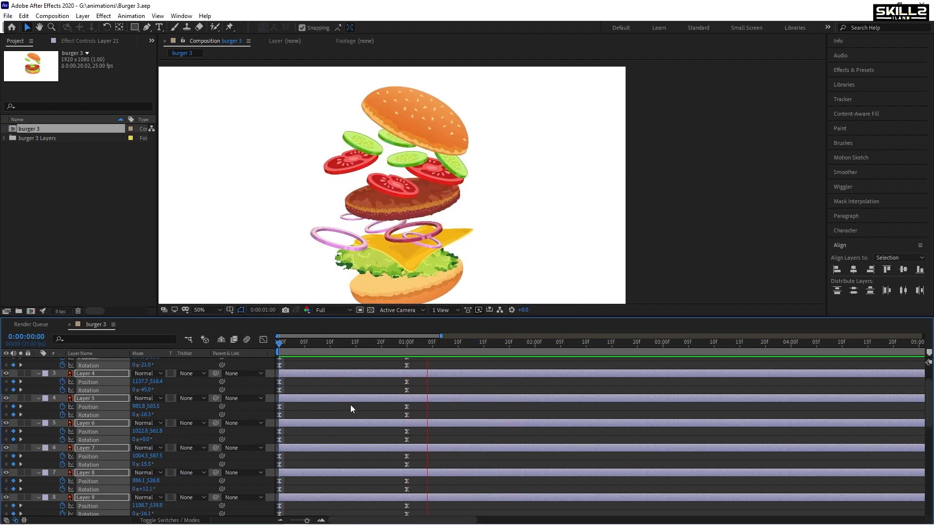
key(space)
key(Home)
key(space)
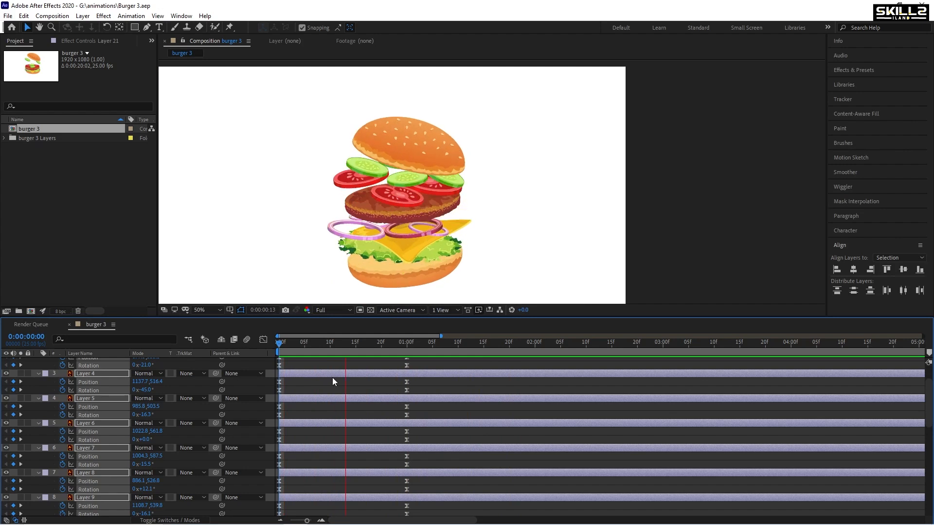
key(space)
click(404, 348)
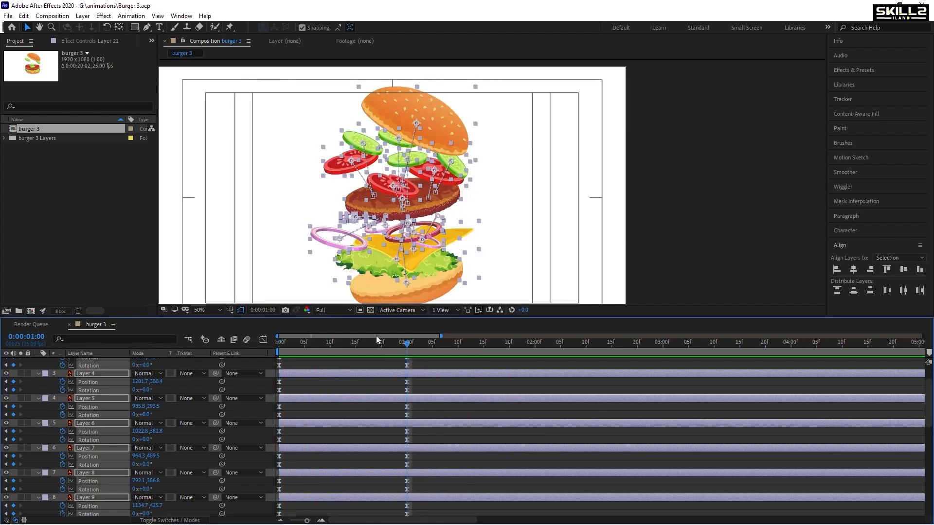
drag(378, 349, 243, 351)
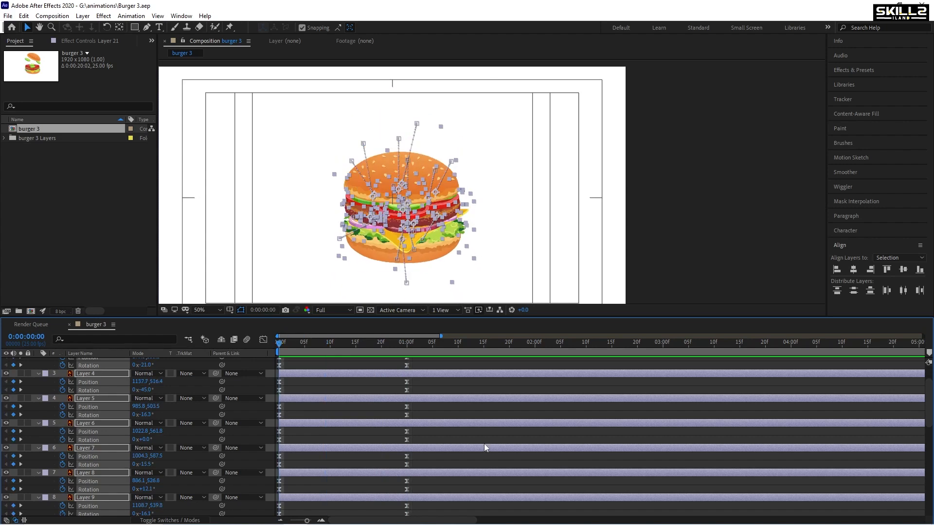
key(space)
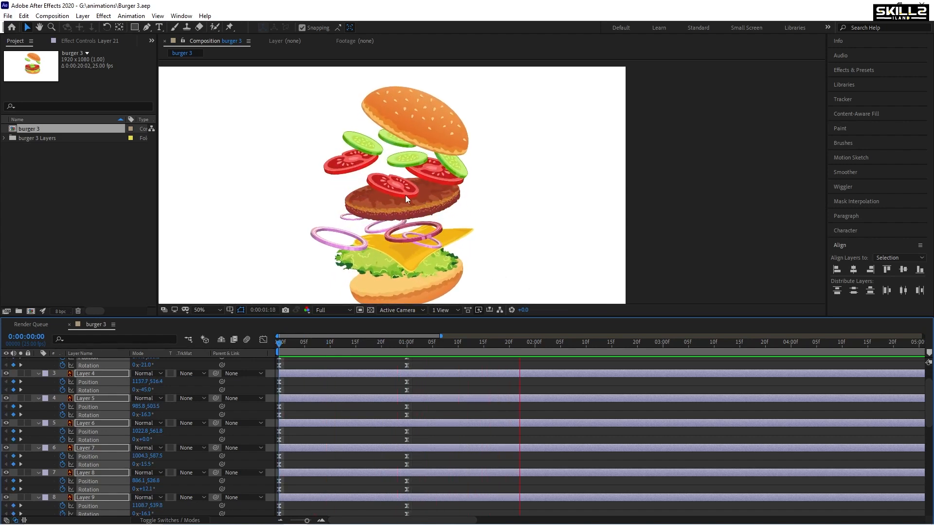
key(space)
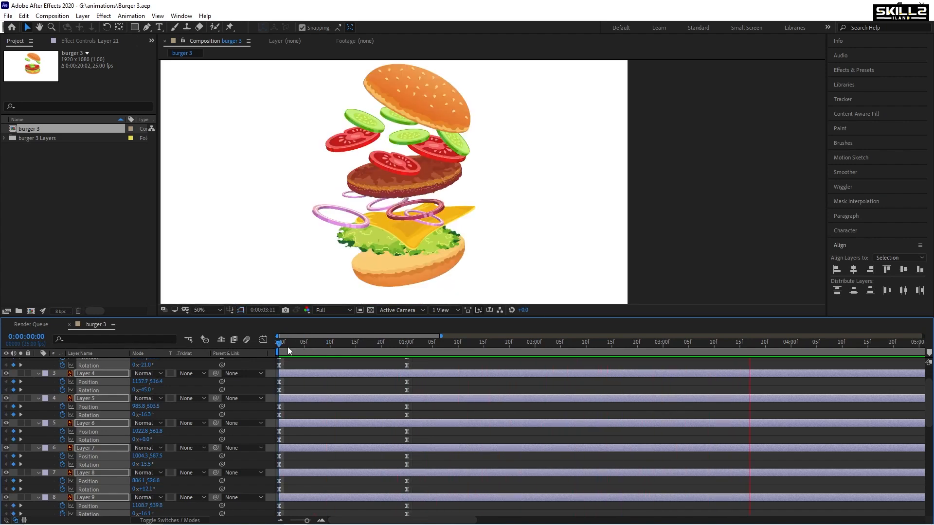
click(407, 345)
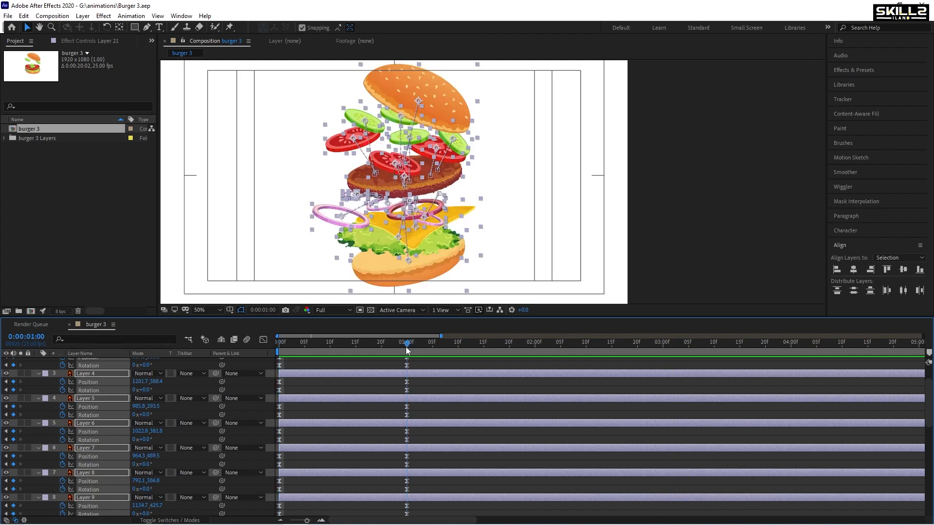
drag(432, 354, 197, 383)
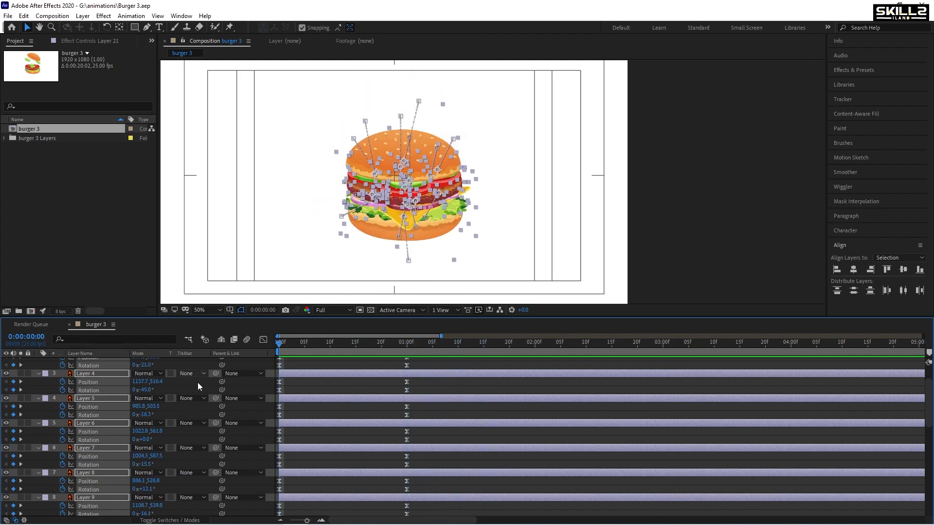
key(space)
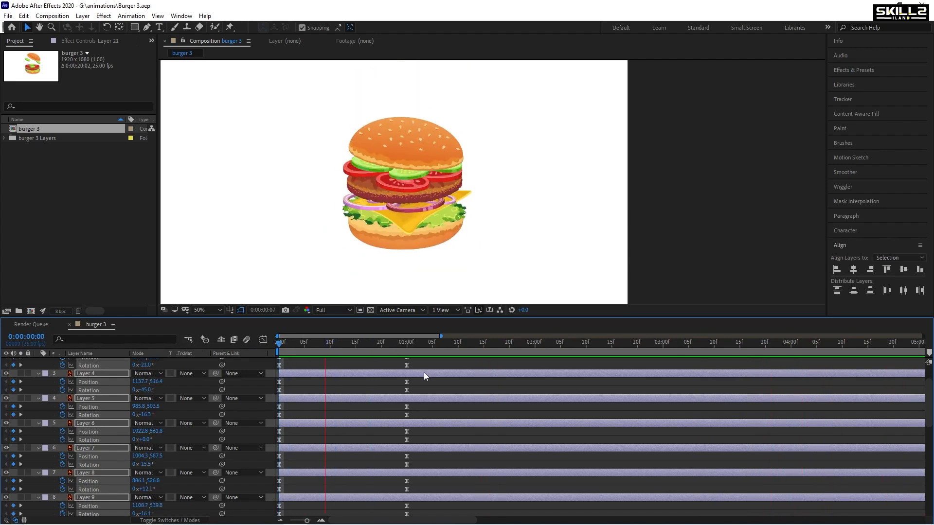
Step: Set the current time to 1 second and collapse the keyframed properties of all ingredient layers
click(407, 344)
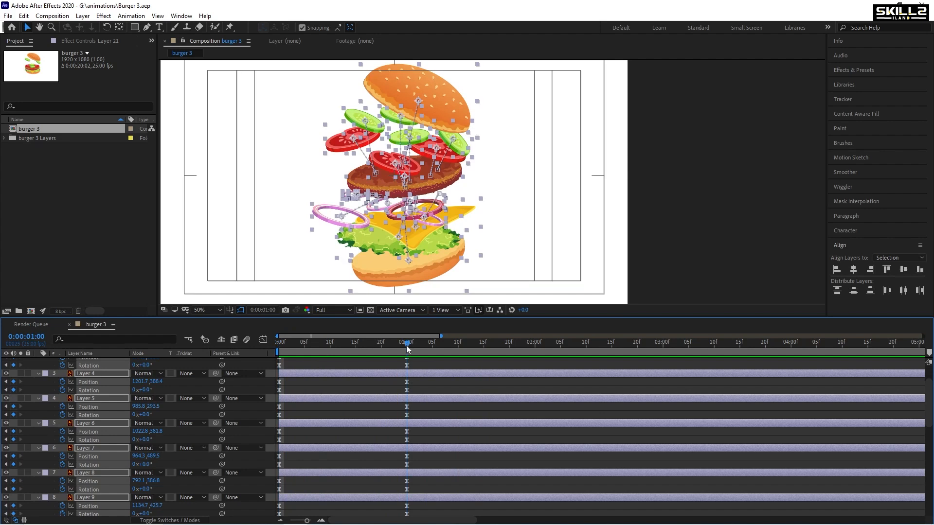
scroll(440, 435, up, 2)
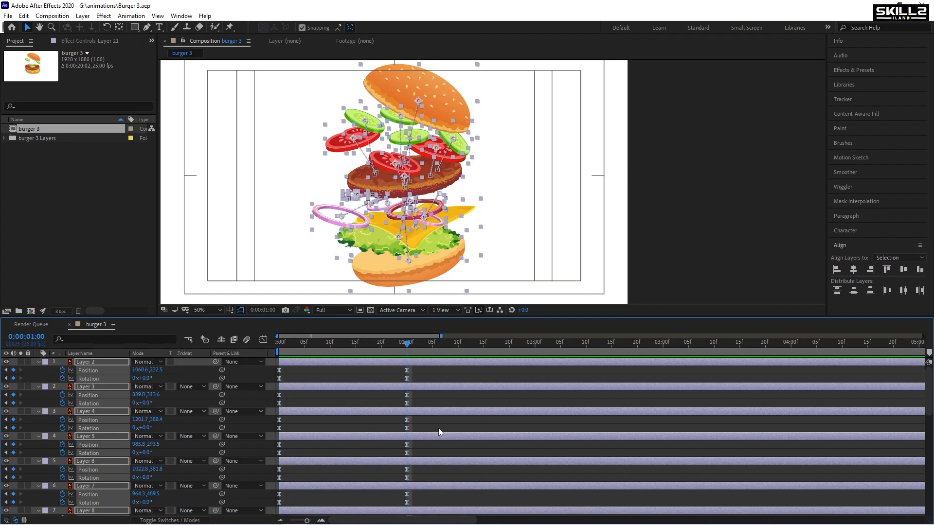
scroll(434, 408, down, 10)
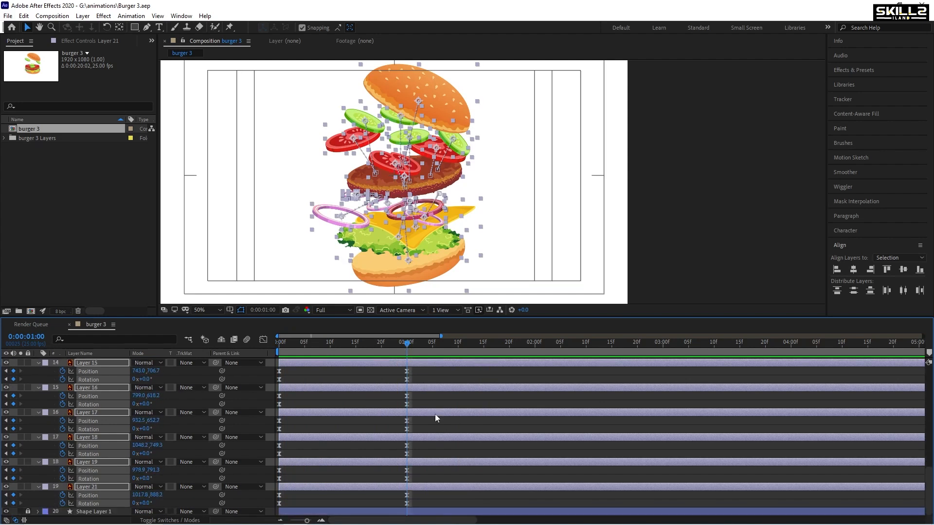
key(u)
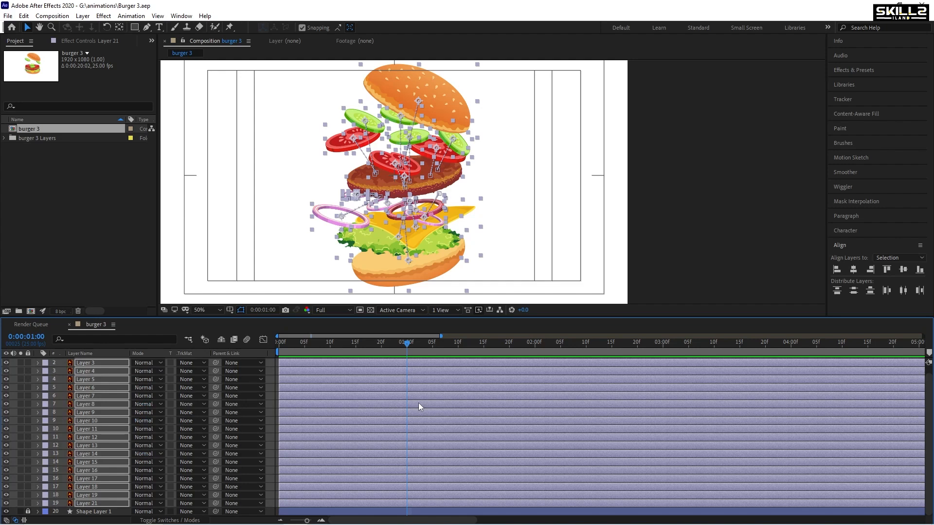
scroll(418, 403, up, 1)
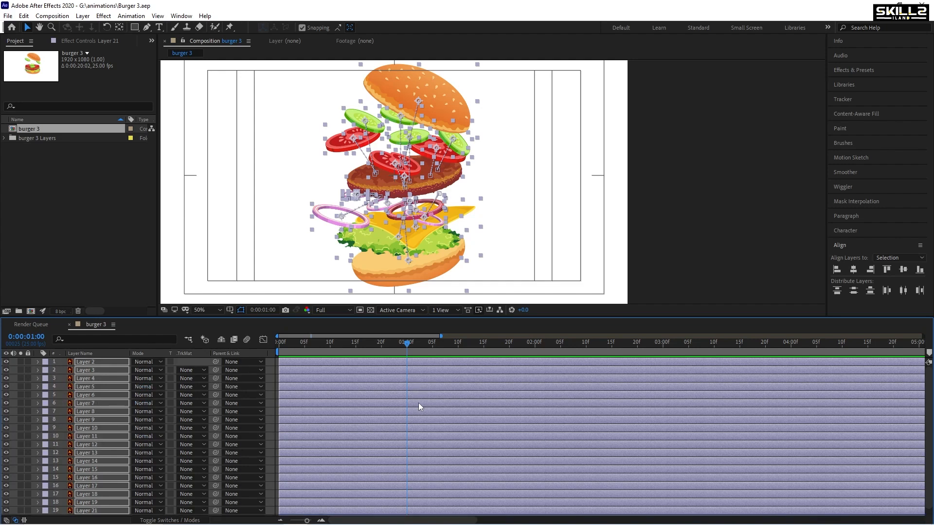
scroll(419, 402, down, 1)
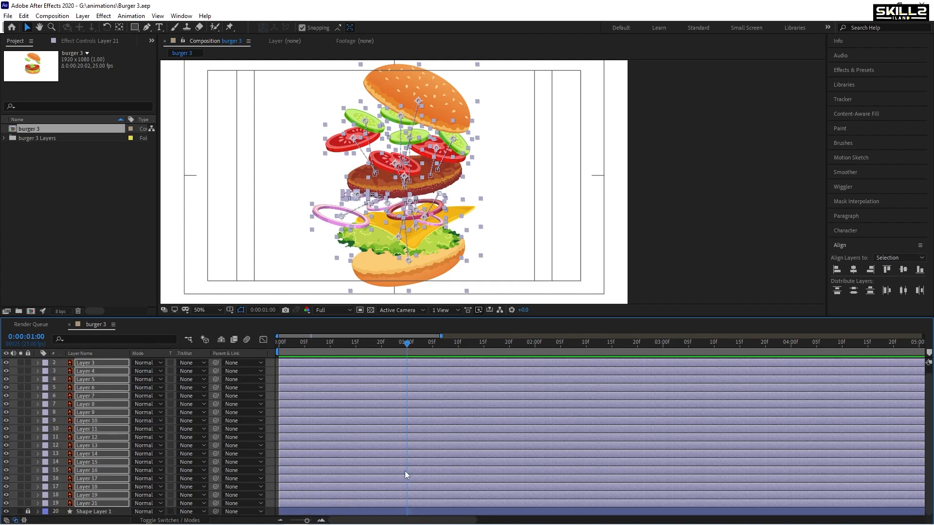
Step: Split all ingredient layers at 1 second and move the segments starting there together above the original layers
key(ctrl+shift+d)
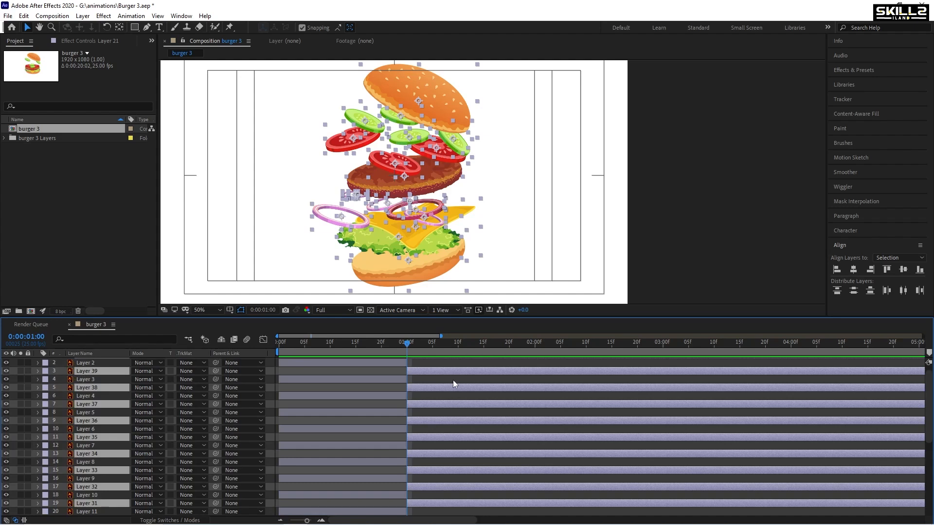
scroll(477, 450, up, 1)
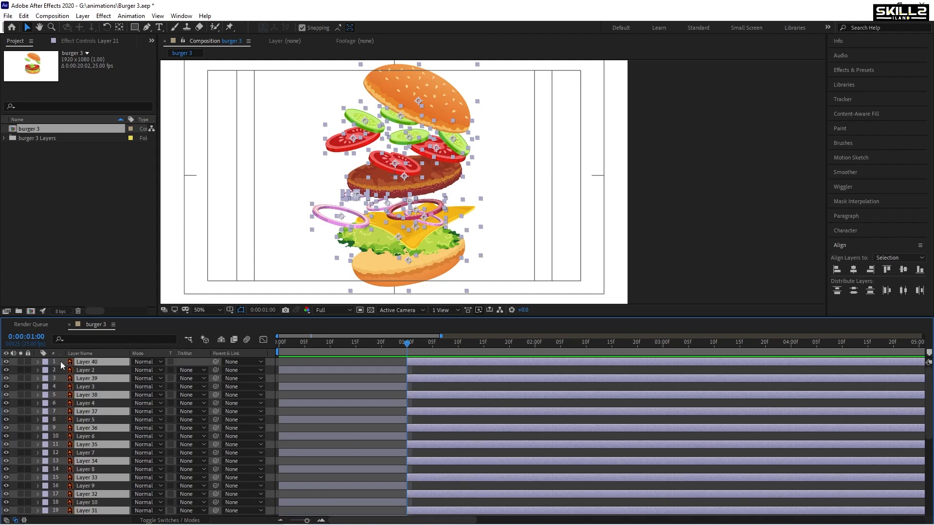
drag(89, 371, 92, 368)
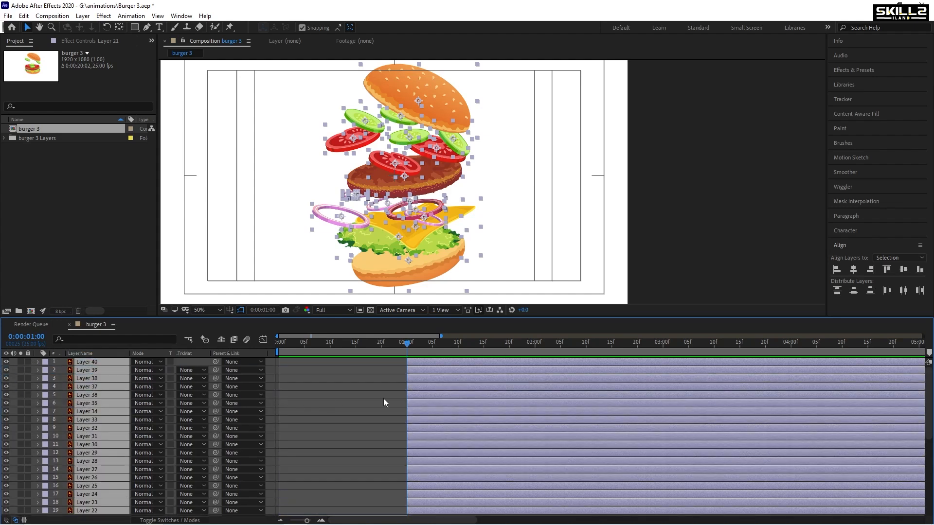
Step: Set the current time to 0:00:01:04 and show the Position property of the bottom bun segment that starts at 1 second
scroll(398, 391, down, 5)
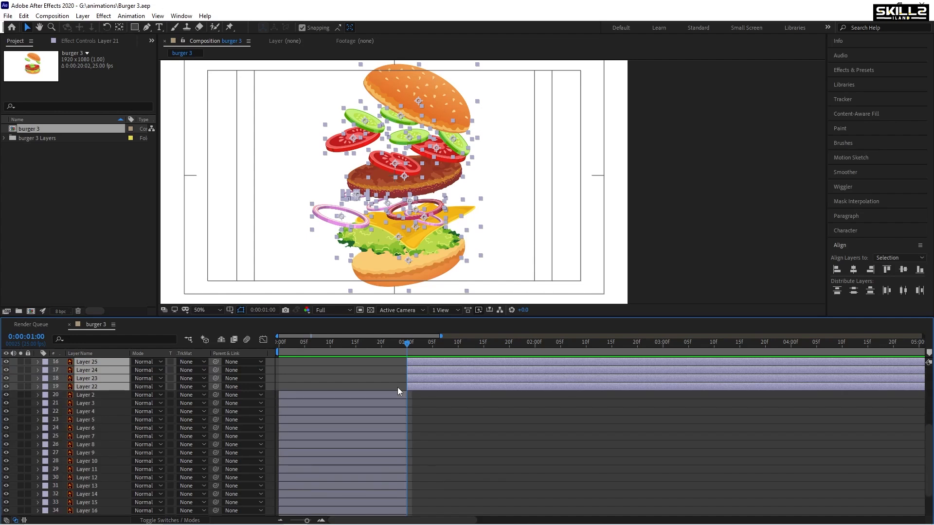
scroll(429, 405, up, 5)
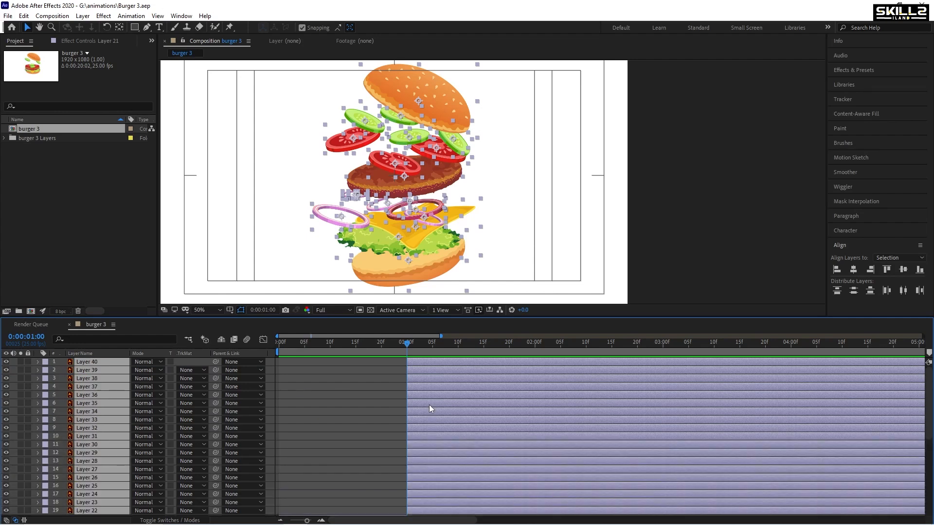
scroll(398, 423, down, 6)
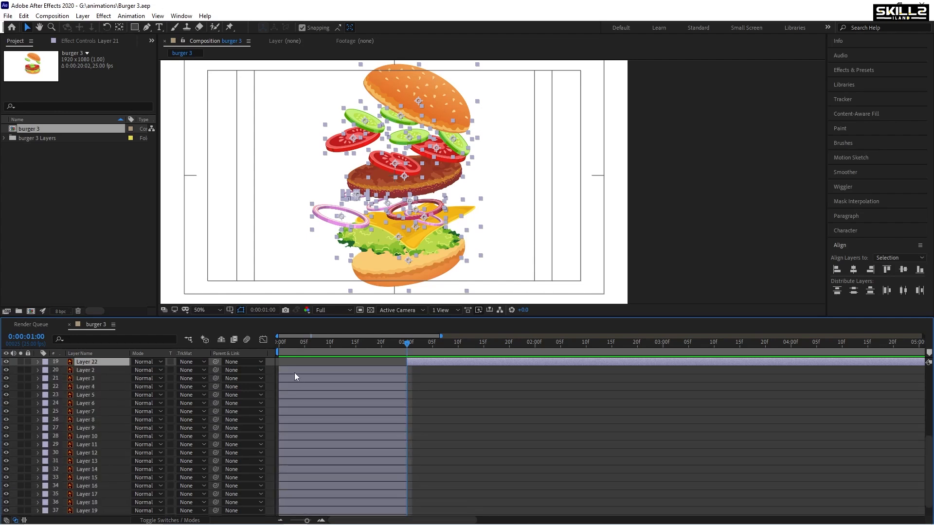
scroll(419, 418, up, 6)
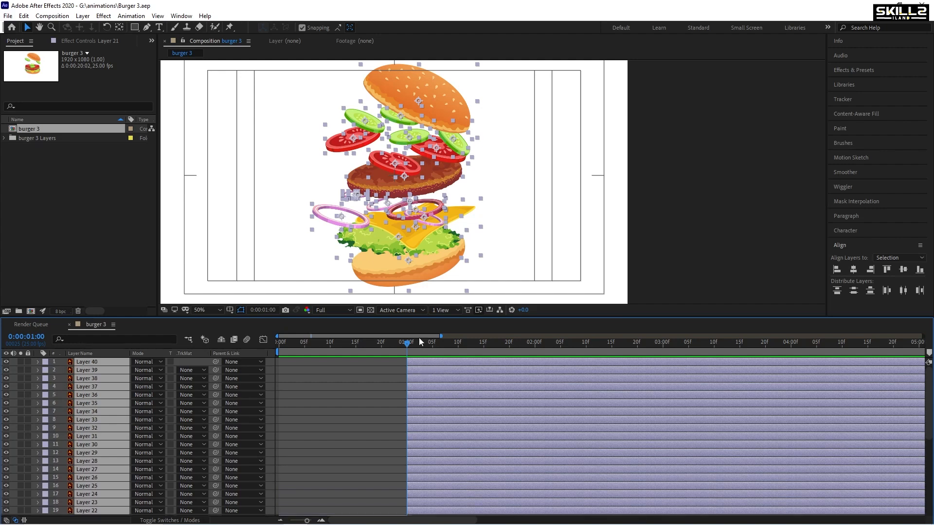
drag(407, 343, 427, 346)
scroll(376, 423, down, 3)
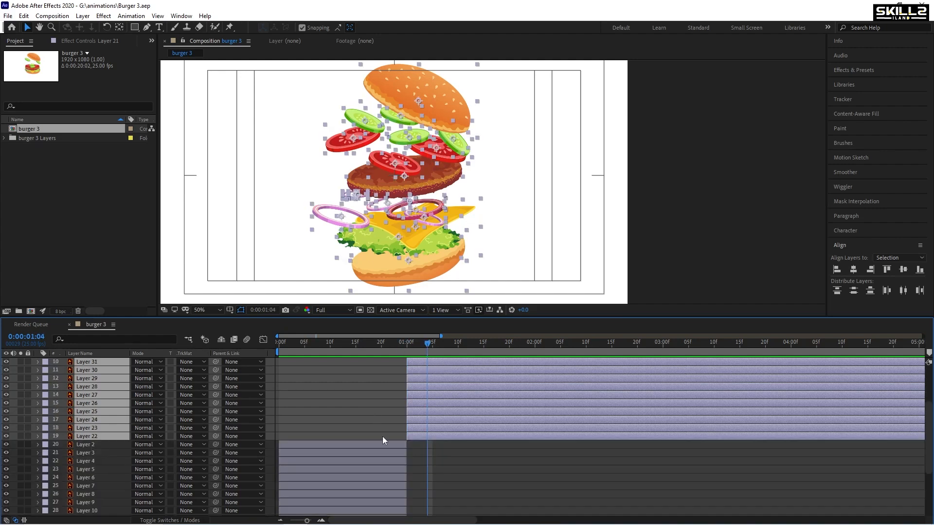
click(380, 428)
click(421, 439)
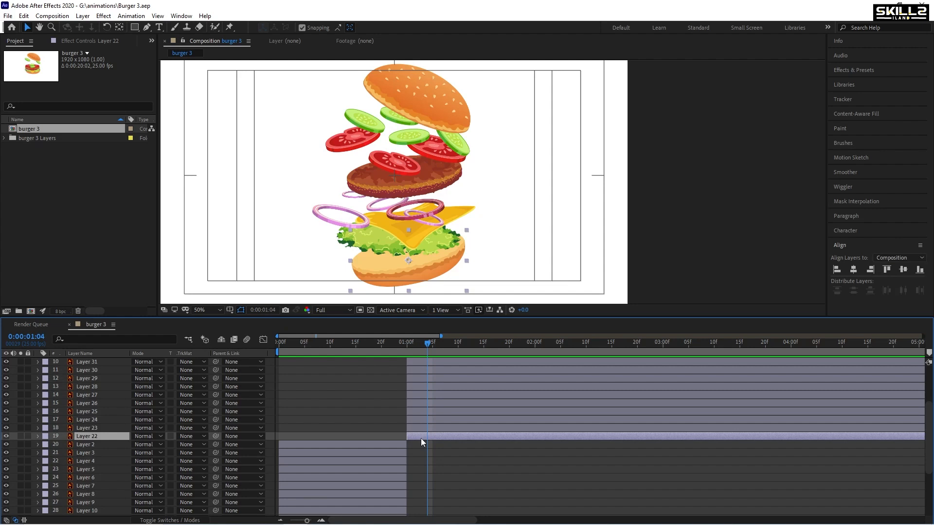
key(p)
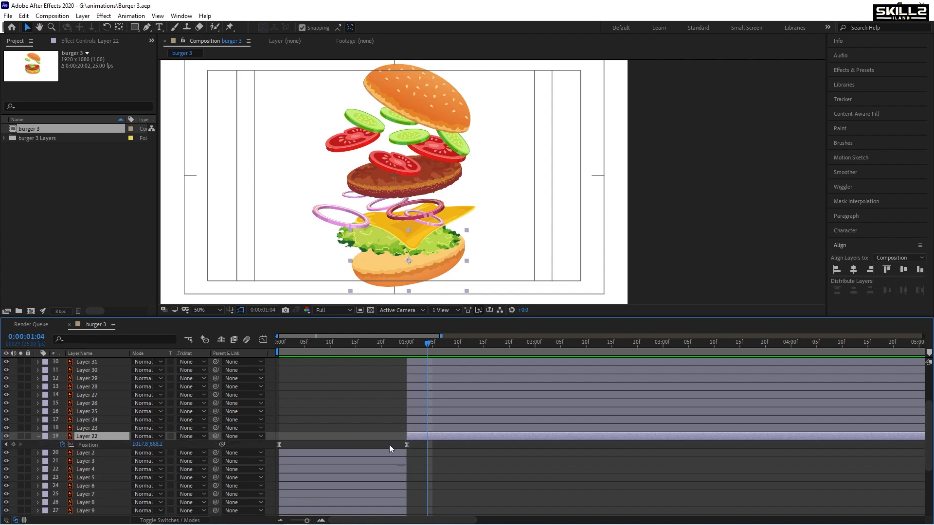
Step: Add the expression wiggle(2,10) to the Position of the bottom bun's split segment and preview the motion
alt+click(64, 445)
text(wiggle)
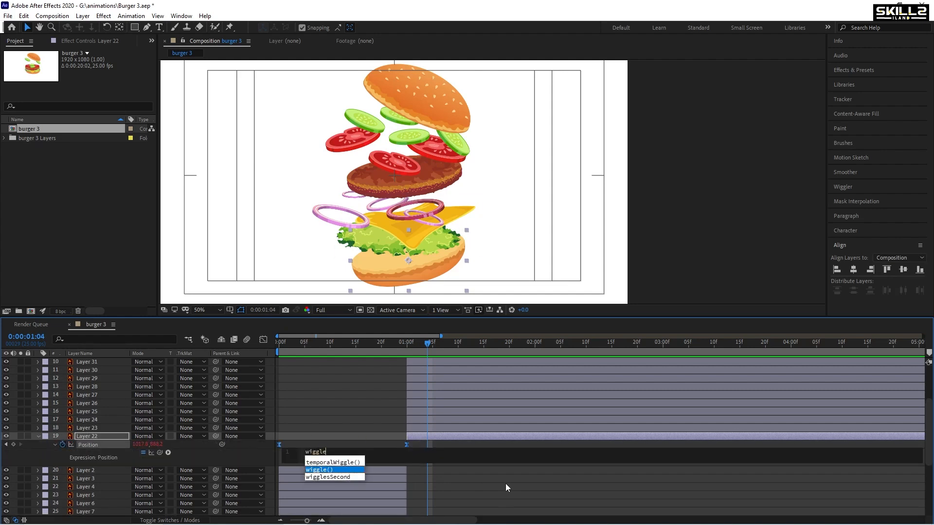
key(Return)
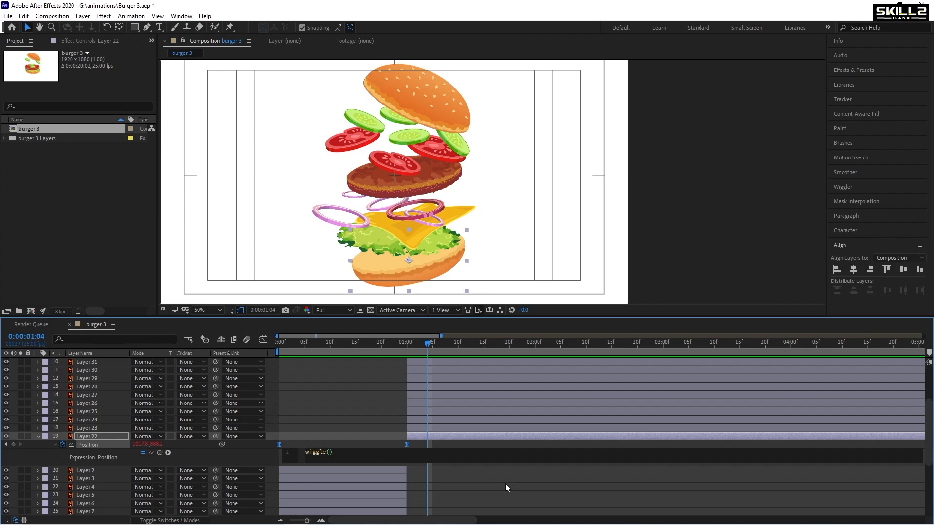
text(2,10)
click(505, 483)
key(space)
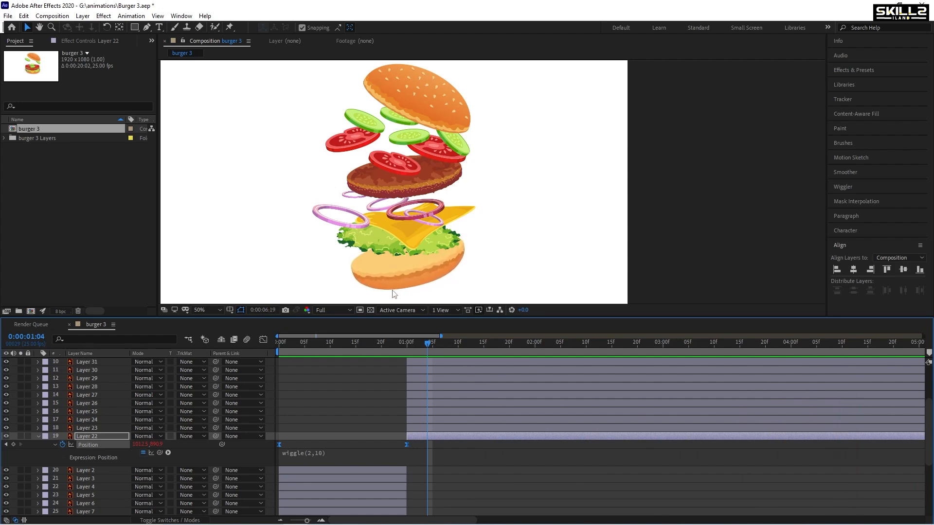
Step: Copy the wiggle(2,10) expression and apply it to the Rotation of the same bottom bun segment
click(352, 457)
key(ctrl+c)
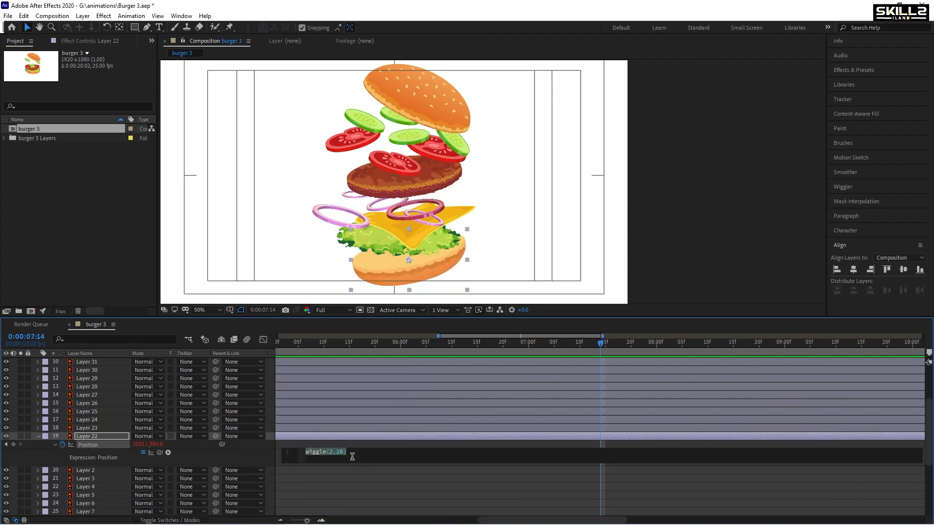
click(306, 435)
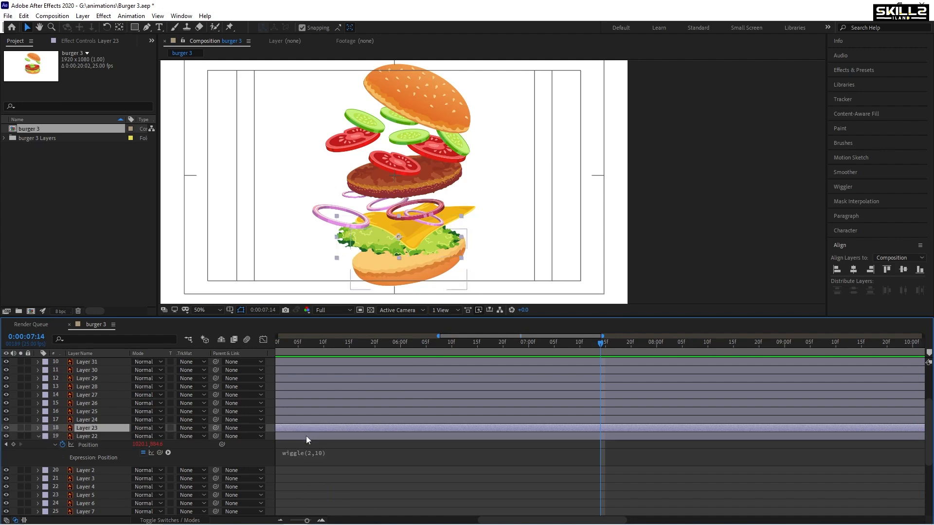
key(r)
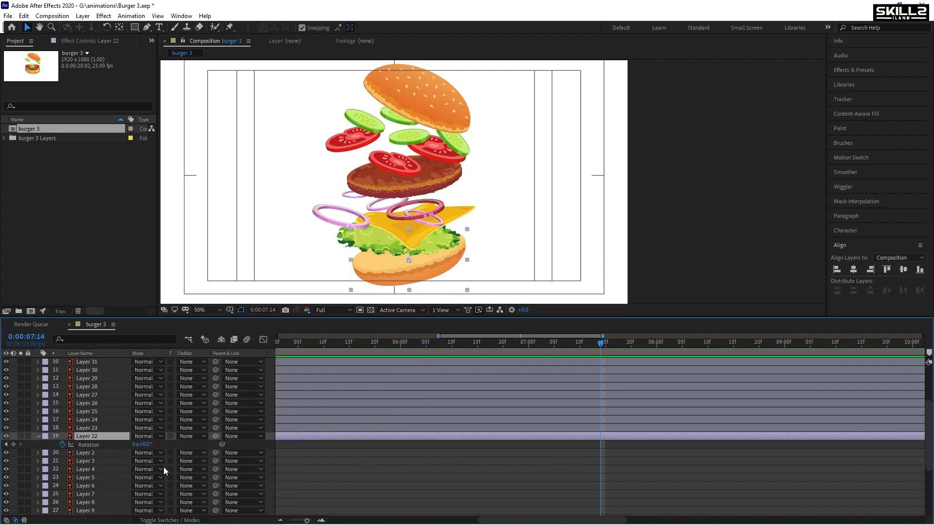
alt+click(63, 445)
key(ctrl+v)
click(438, 352)
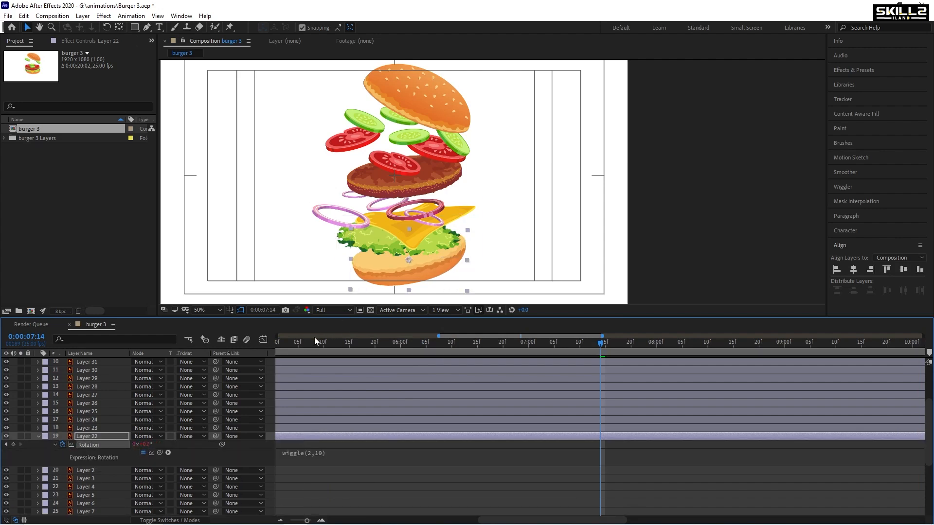
Step: Play back the burger animation from several points to review the bottom bun's wiggle around and after 1 second
drag(312, 342, 148, 352)
key(space)
scroll(530, 393, down, 4)
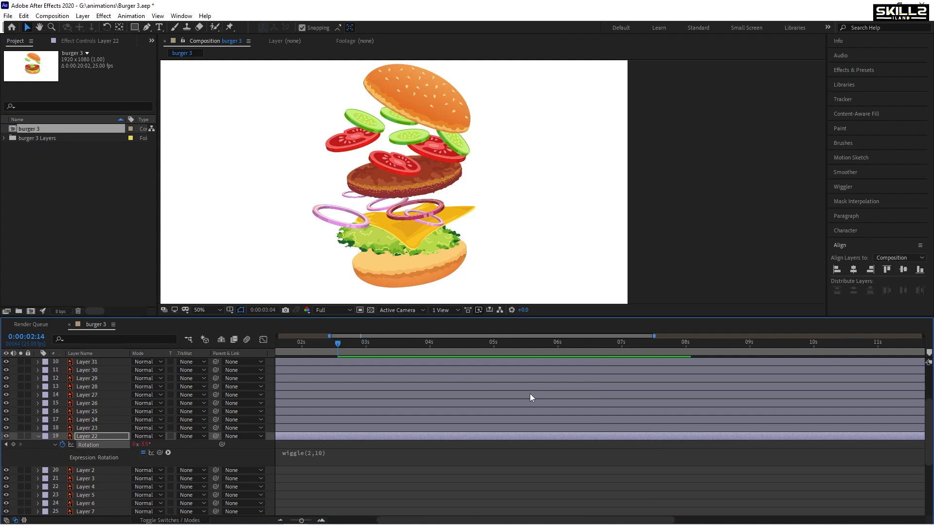
click(340, 355)
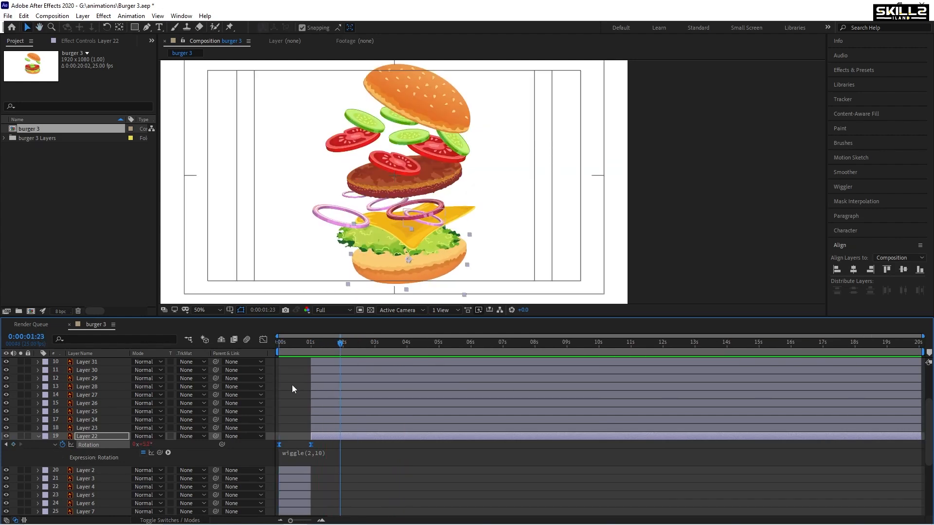
scroll(275, 413, up, 4)
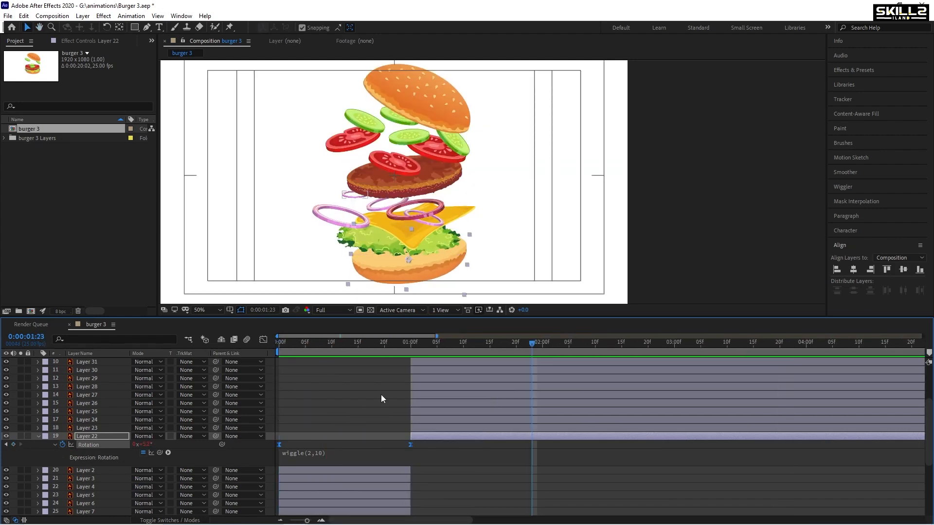
drag(403, 344, 211, 353)
key(space)
click(399, 347)
key(space)
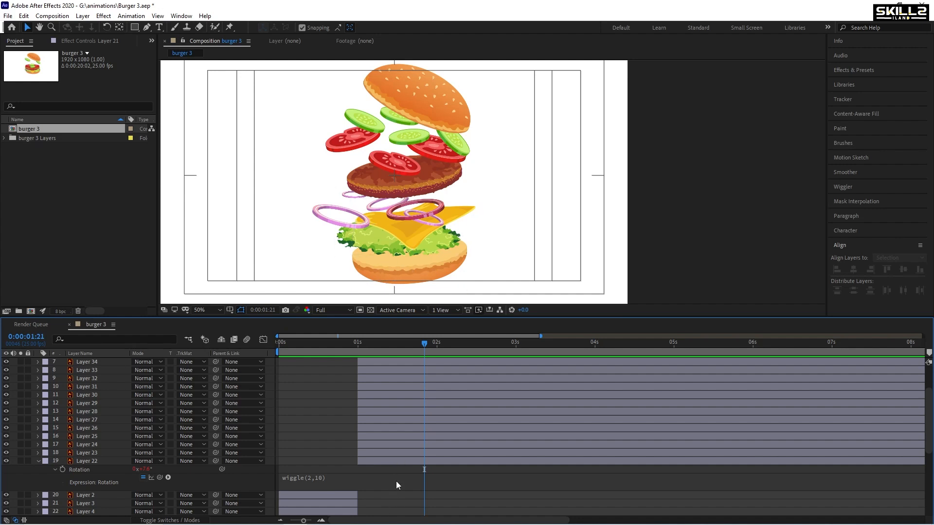
Step: Delete all split ingredient segments that start at 1 second, keeping the original layers
click(390, 461)
scroll(399, 452, up, 3)
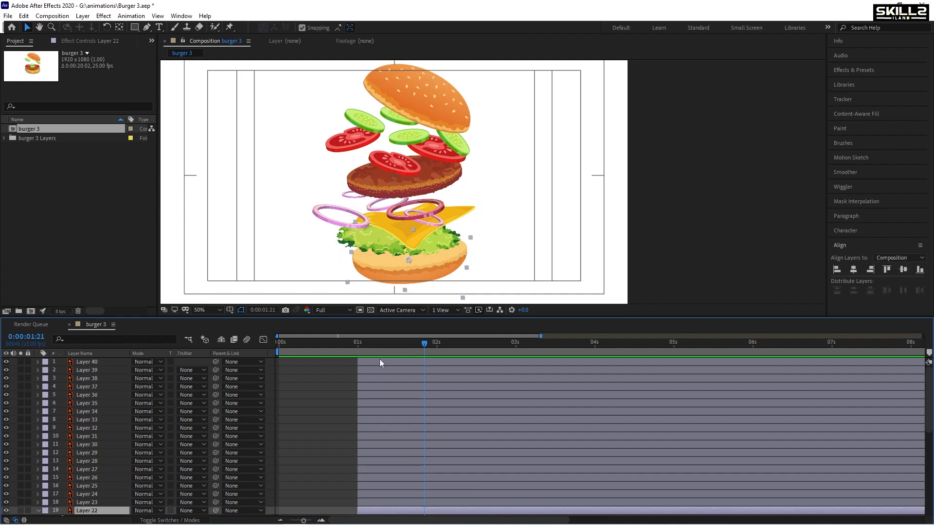
key(ctrl+a)
key(Delete)
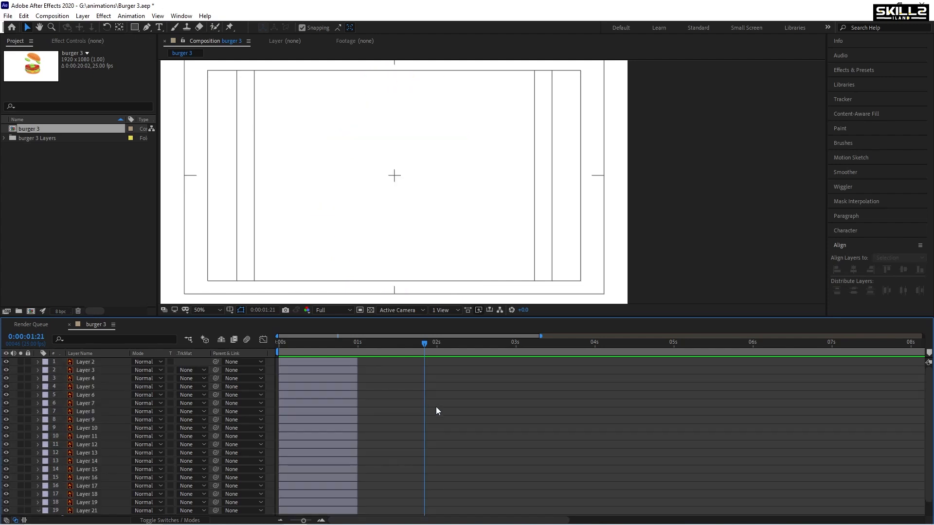
Step: Extend all original ingredient layers from 1 second to the end of the 20-second composition
click(334, 364)
scroll(343, 451, down, 1)
key(ctrl+a)
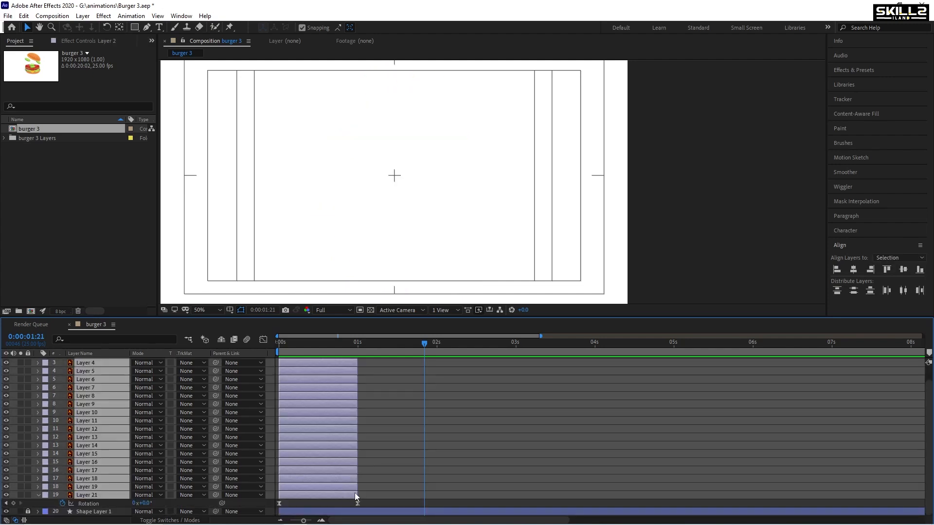
drag(356, 493, 925, 488)
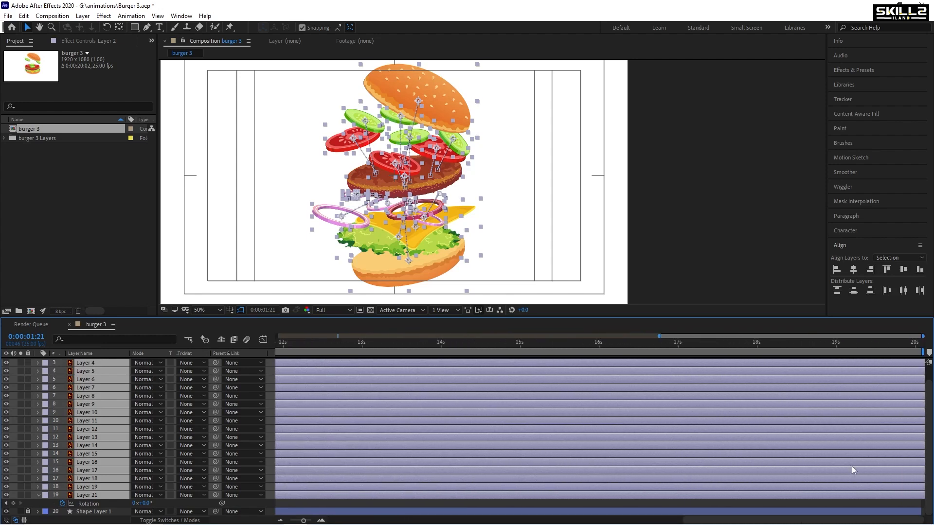
key(semicolon)
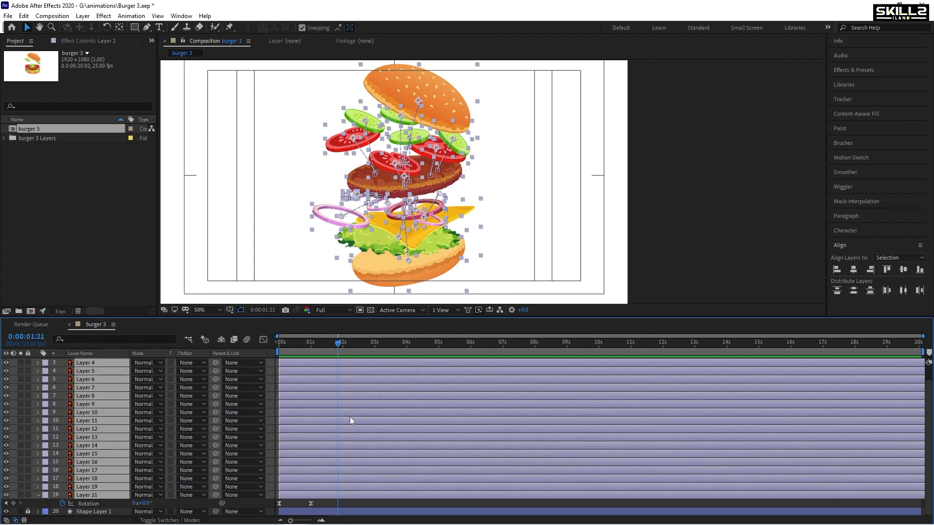
Step: Apply the copied wiggle(2,10) expression to the Rotation of the bottom bun layer, Layer 21
click(38, 506)
click(92, 495)
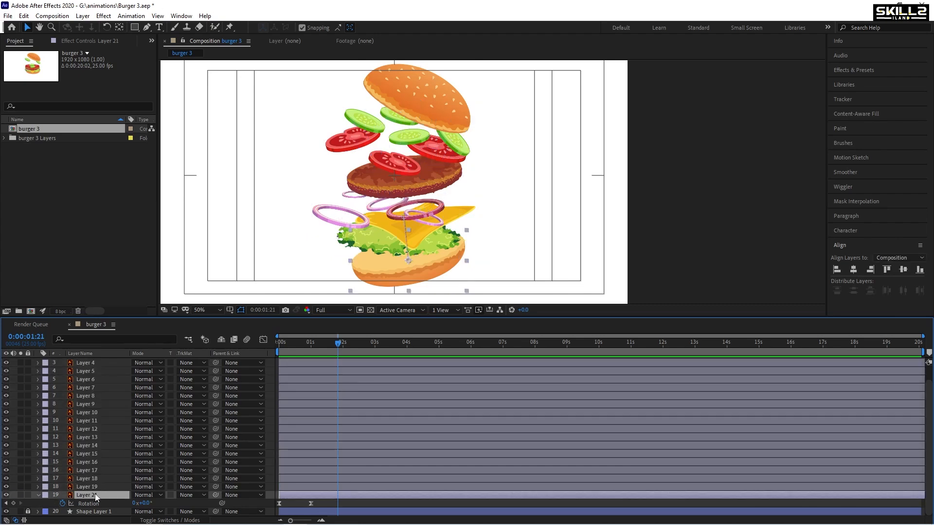
alt+click(63, 504)
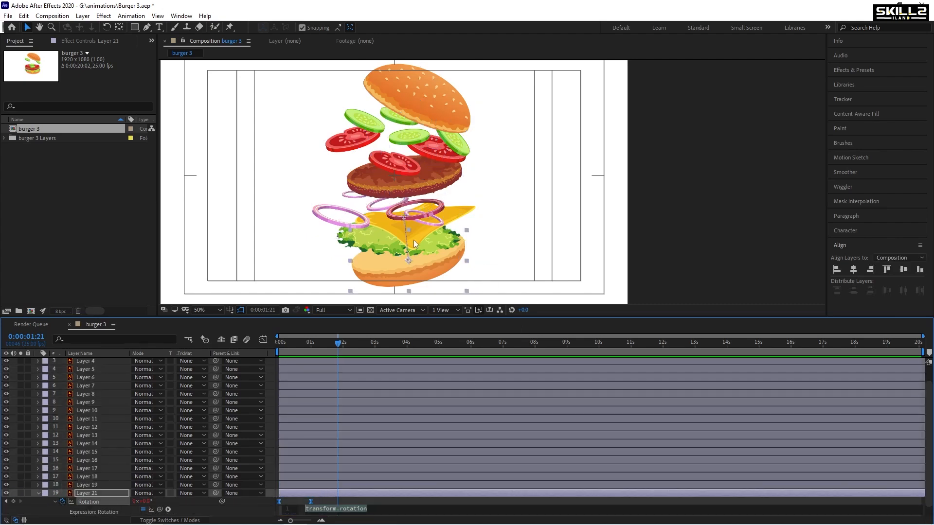
key(ctrl+v)
click(418, 503)
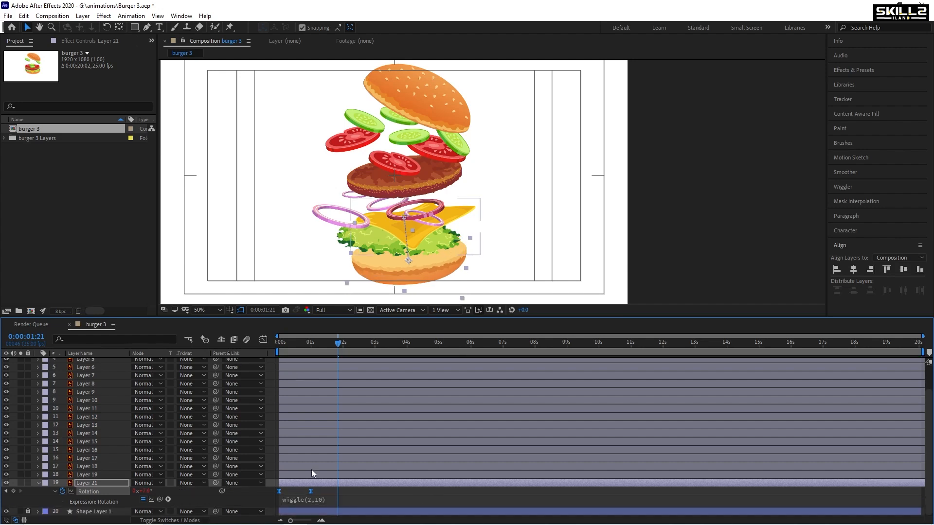
Step: Show the Position of Layer 21 and apply the copied wiggle(2,10) expression to it
scroll(312, 469, down, 1)
key(p)
alt+click(62, 503)
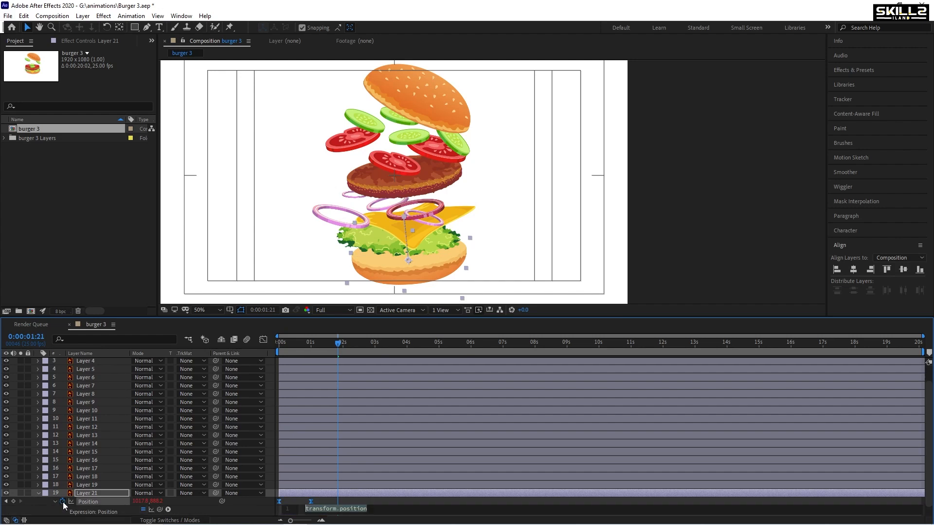
key(ctrl+v)
key(KP_Enter)
Step: Replay the animation from 0 seconds several times to check the bottom bun's wiggle during and after the opening
click(285, 343)
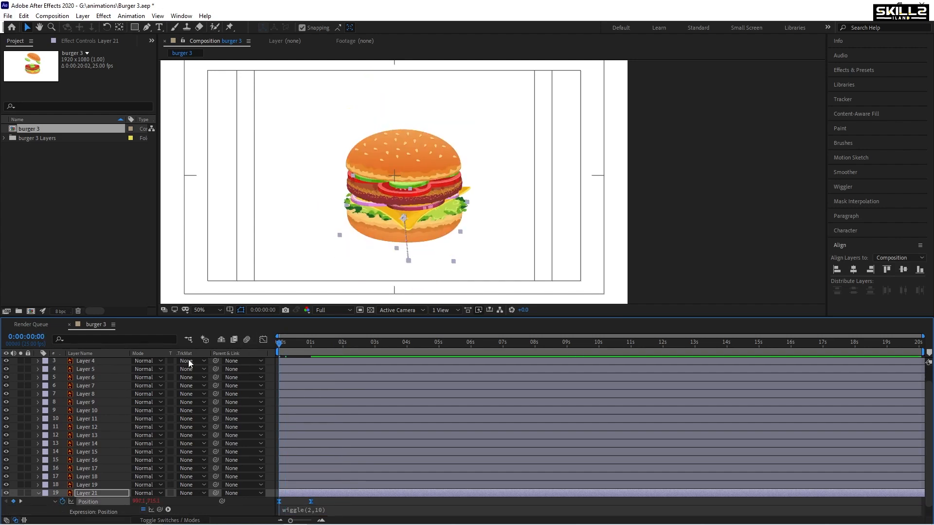
key(space)
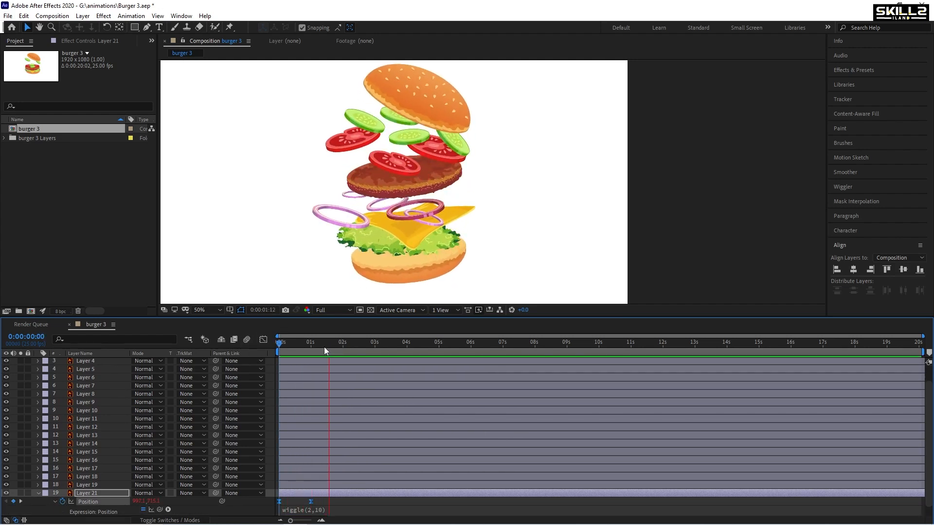
key(space)
key(space)
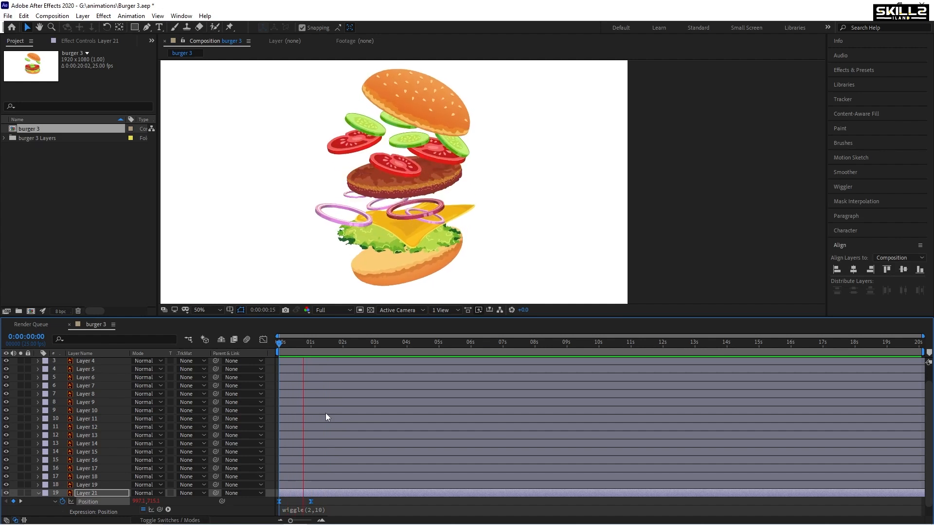
key(space)
key(space)
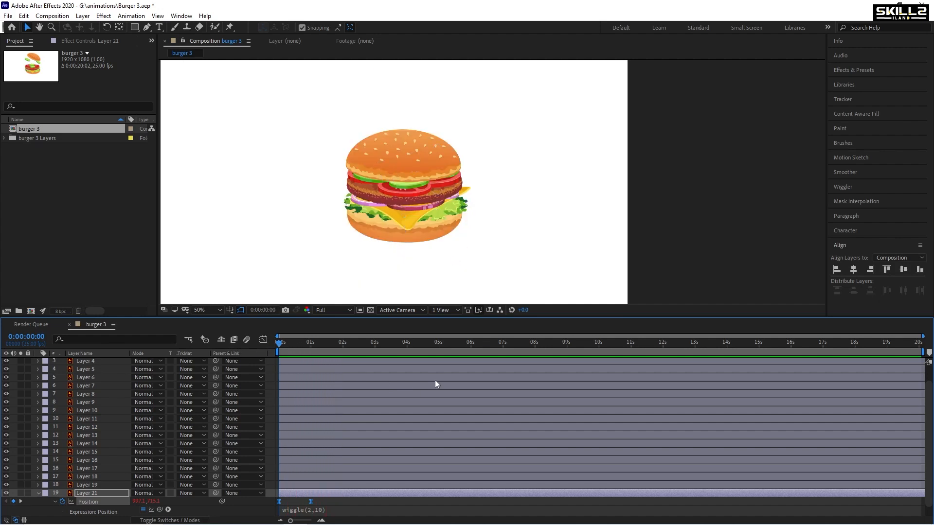
key(space)
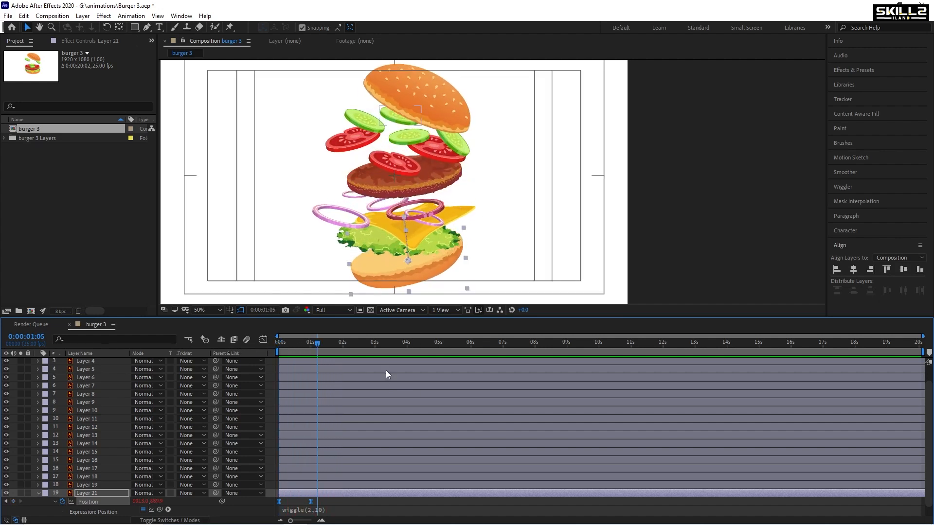
Step: Maximize the timeline and show the keyframed Position and Rotation properties of Layer 2 through Layer 19
key(grave)
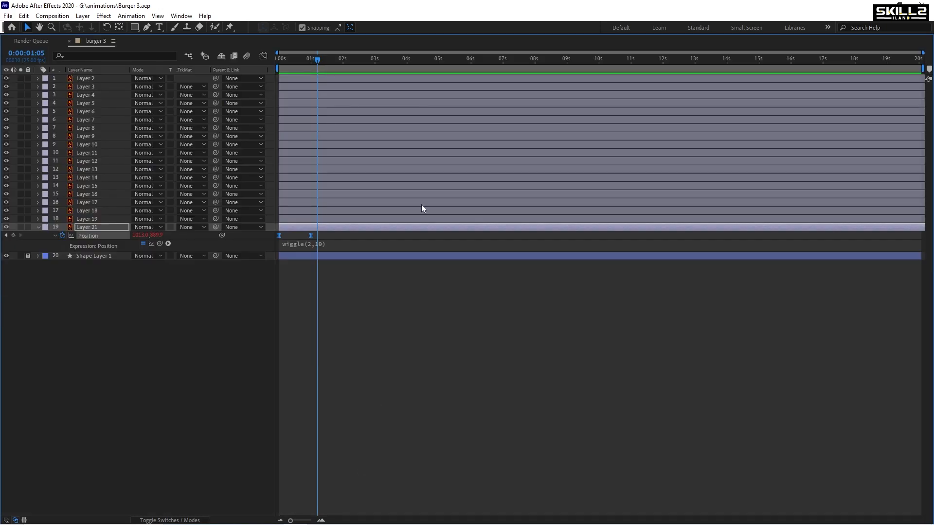
click(91, 78)
shift+click(89, 218)
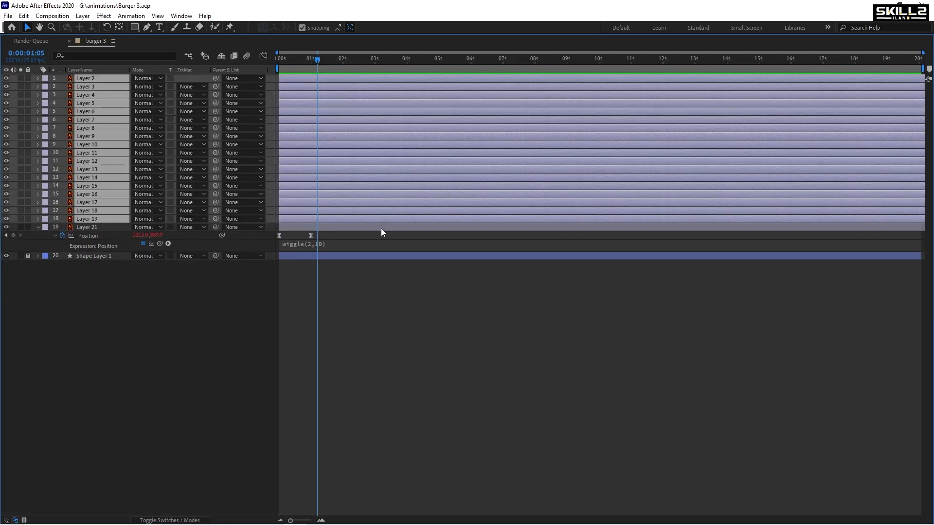
key(u)
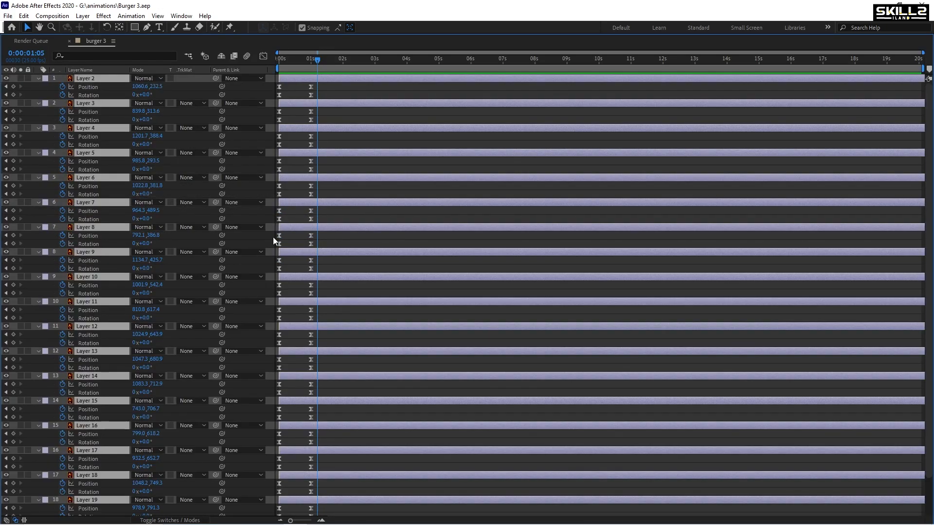
Step: Apply the copied wiggle(2,10) expression to the Rotation and Position of Layer 19
scroll(271, 276, down, 1)
click(44, 474)
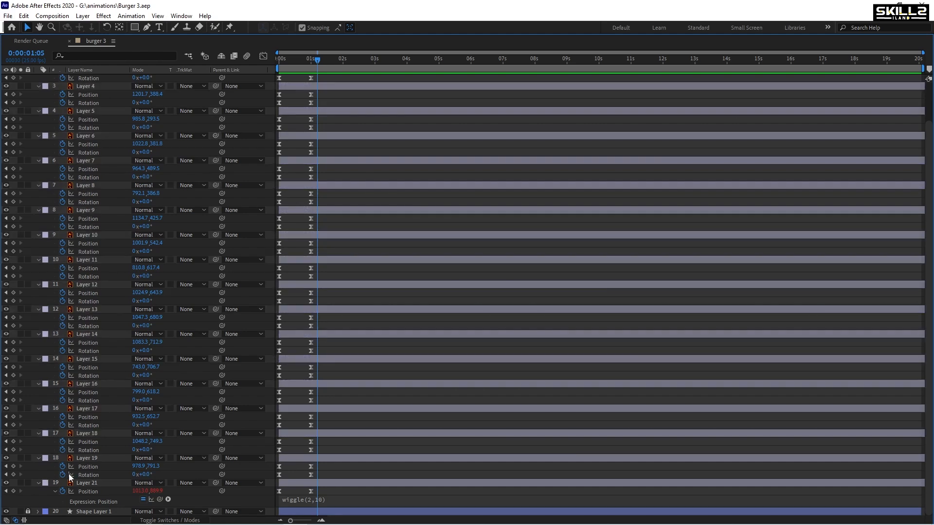
alt+click(64, 475)
text(wiggle(2,10))
key(KP_Enter)
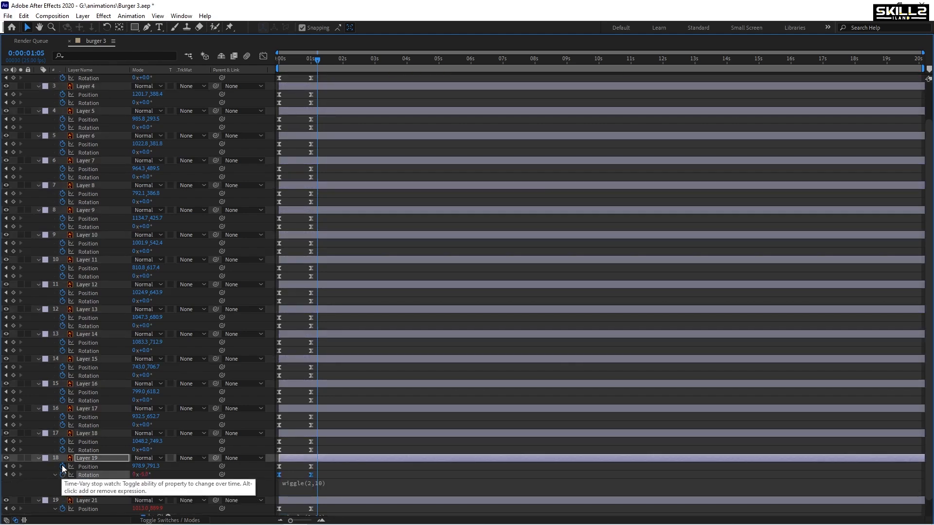
alt+click(62, 465)
text(wiggle(2,10))
key(KP_Enter)
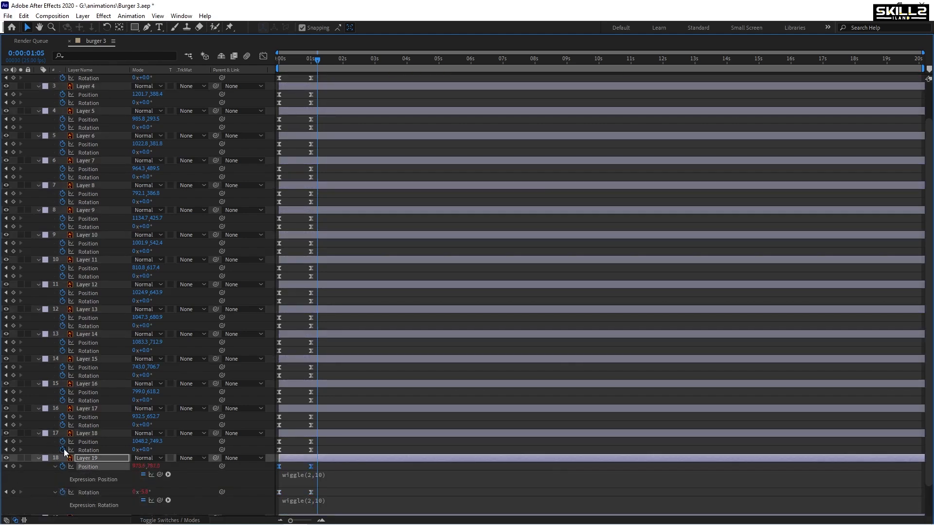
Step: Apply the copied wiggle(2,10) expression to the Rotation and Position of Layer 18
alt+click(64, 451)
text(wiggle(2,10))
key(KP_Enter)
alt+click(64, 442)
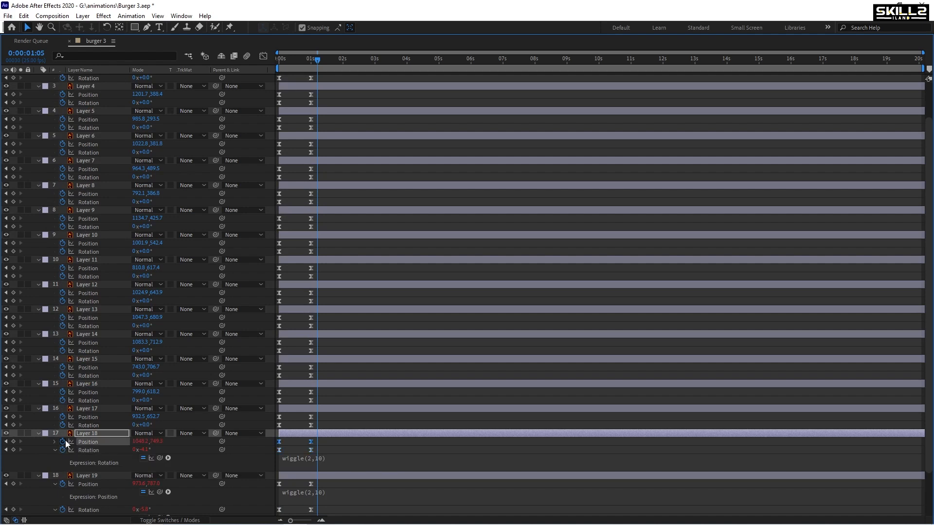
text(wiggle(2,10))
key(KP_Enter)
Step: Apply the copied wiggle(2,10) expression to Rotation and Position of Layer 17 and of every remaining layer up to Layer 2
alt+click(62, 425)
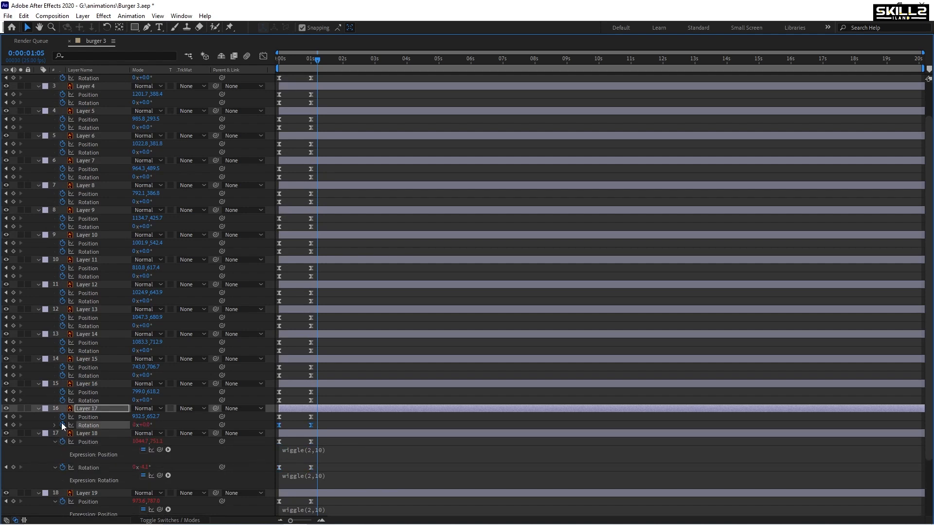
text(wiggle(2,10))
key(KP_Enter)
alt+click(62, 416)
text(wiggle(2,10))
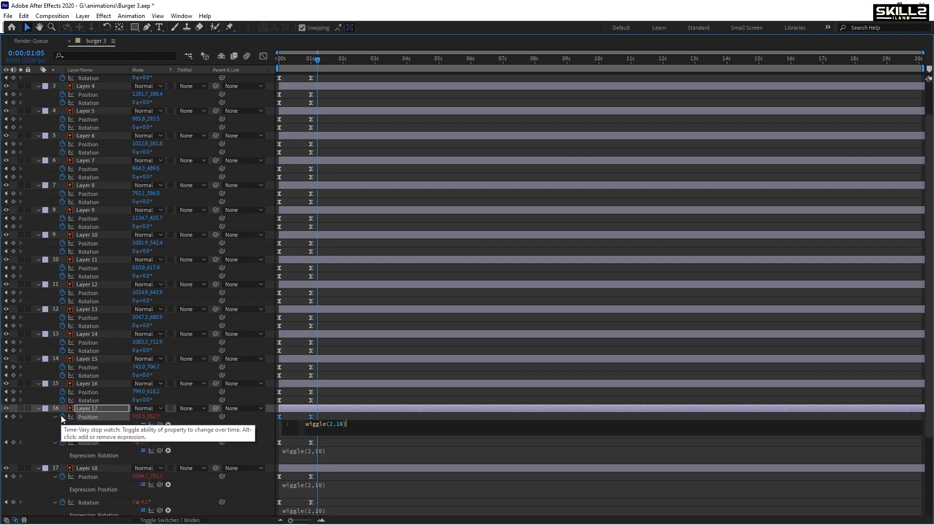
key(KP_Enter)
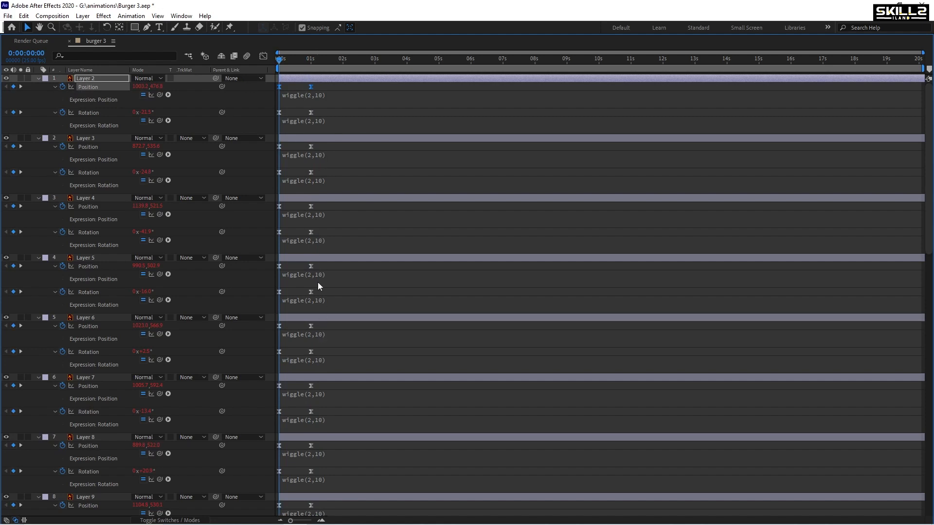
Step: Restore the normal workspace layout and preview the wiggling burger, scrubbing back to 0 seconds to check the closed state
key(grave)
key(space)
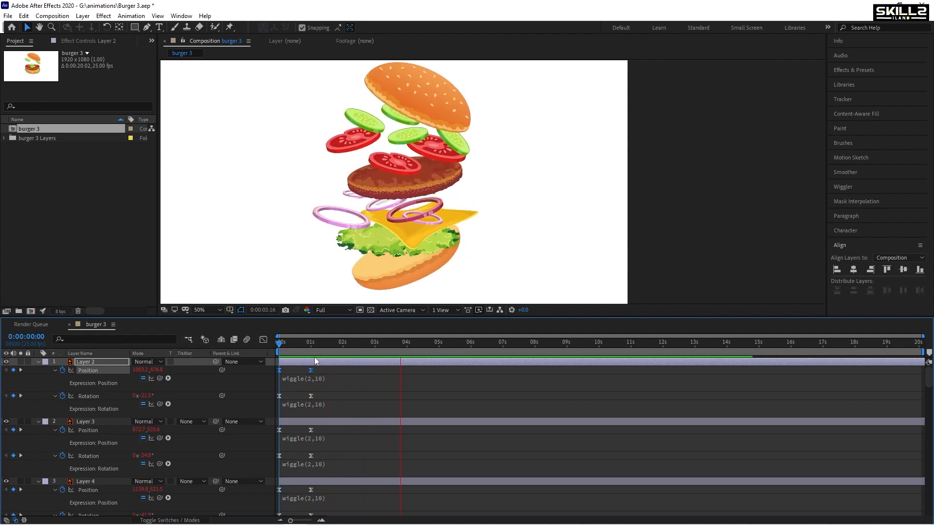
drag(310, 350, 113, 343)
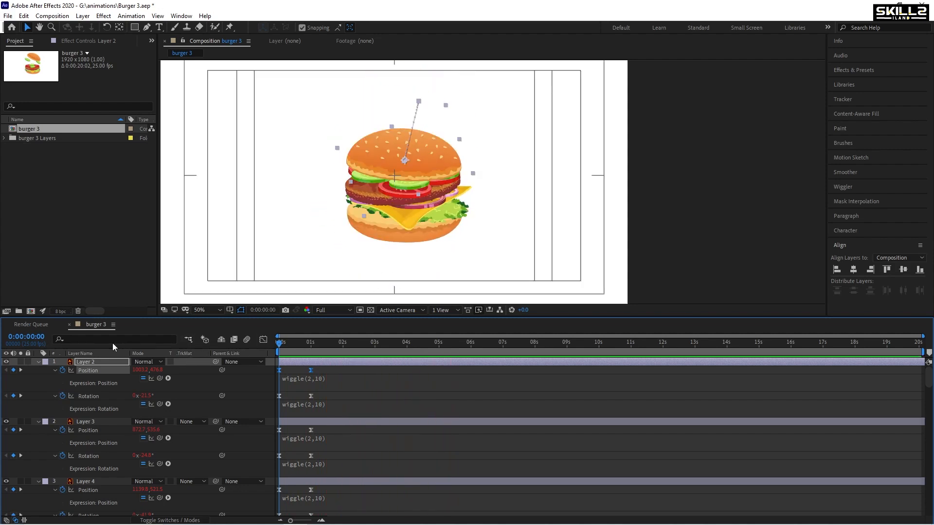
key(space)
click(306, 347)
drag(302, 352, 240, 354)
click(36, 386)
Step: Lower the Rotation of the top bun, Layer 2, to about -25.6° at 0 seconds and save the project
click(92, 362)
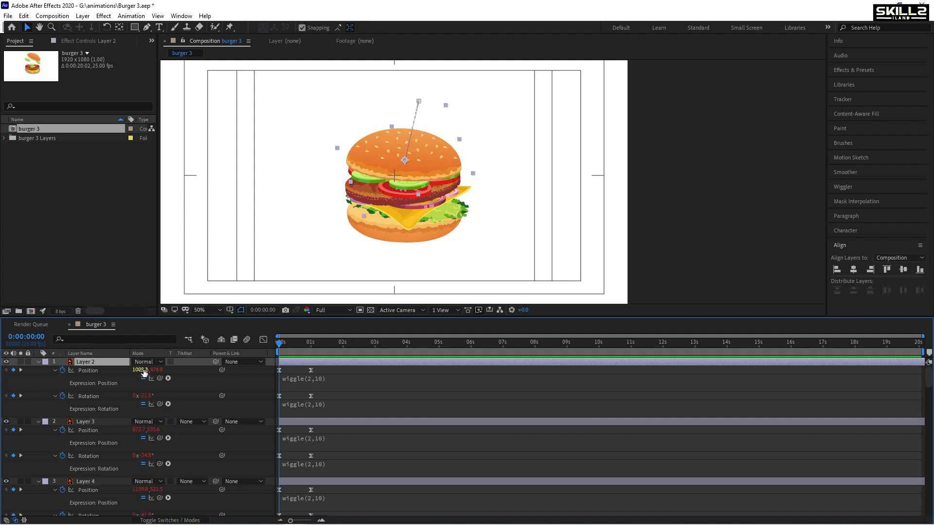
drag(142, 396, 130, 400)
key(ctrl+s)
Step: Preview the animation from 0 seconds to check how the burger opens and its ingredients float
drag(293, 343, 264, 351)
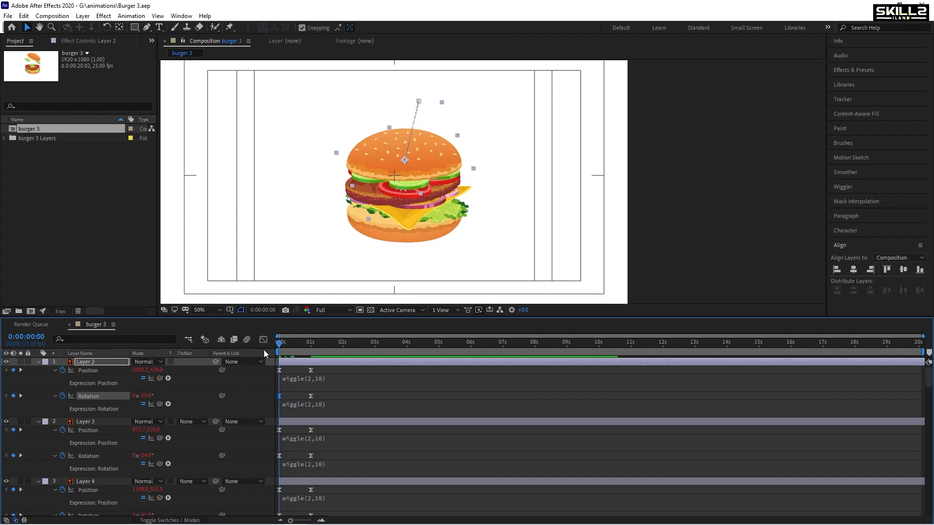
key(space)
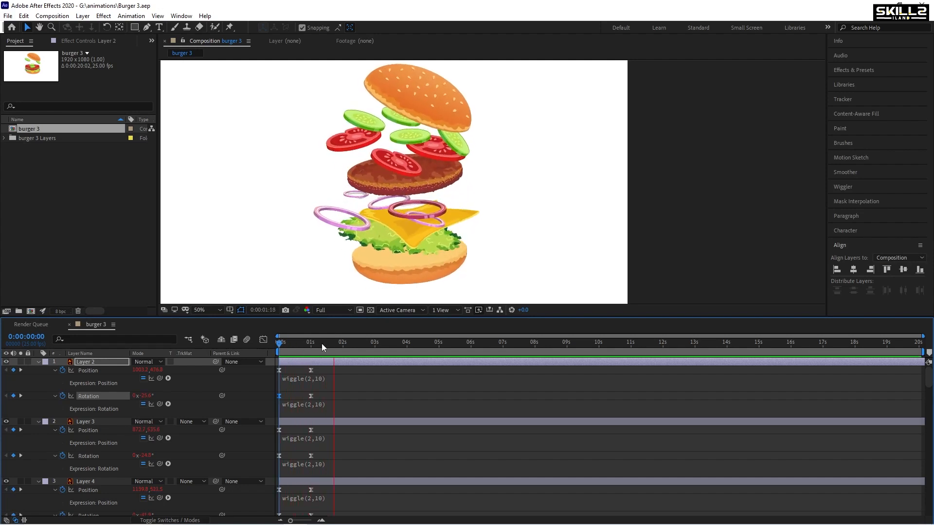
key(space)
key(space)
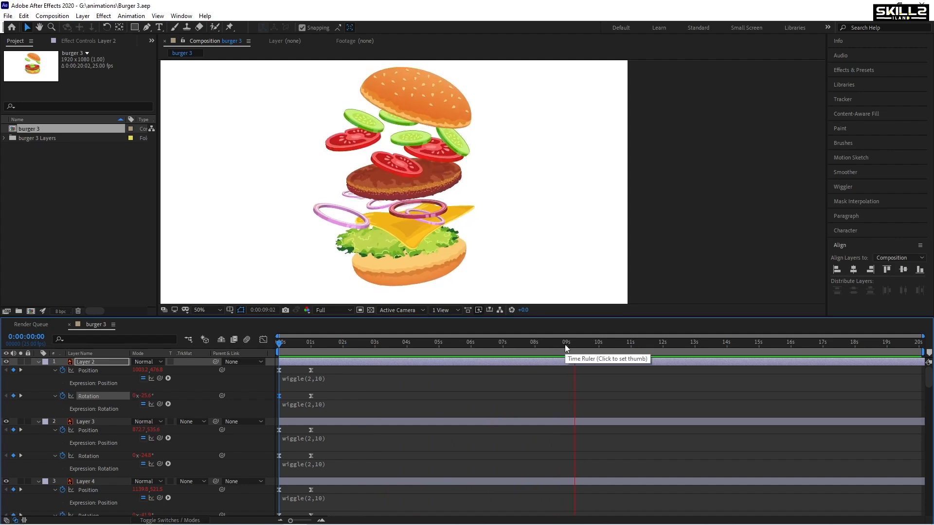
Step: Set the current time to 9 seconds and show the keyframed Position and Rotation of all layers in the maximized timeline
mouse_move(566, 347)
mouse_down()
mouse_move(528, 351)
mouse_move(567, 353)
mouse_up()
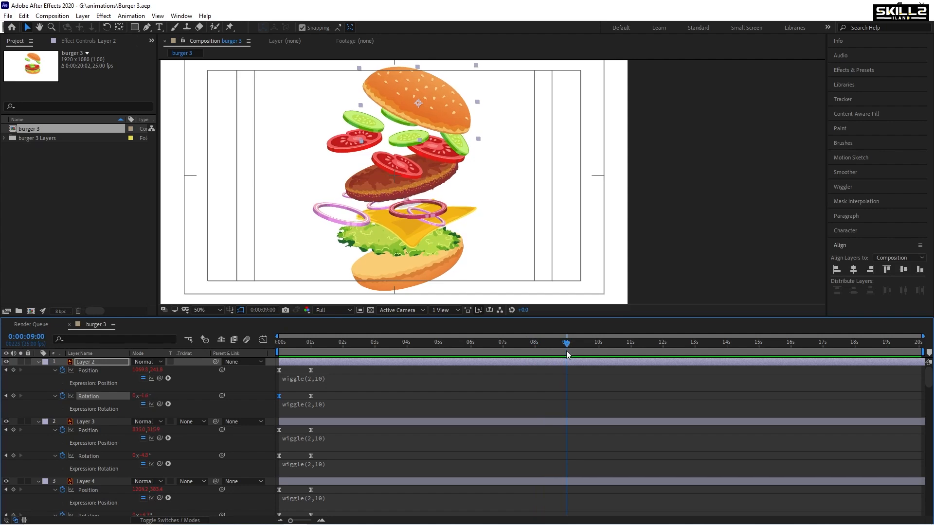
key(grave)
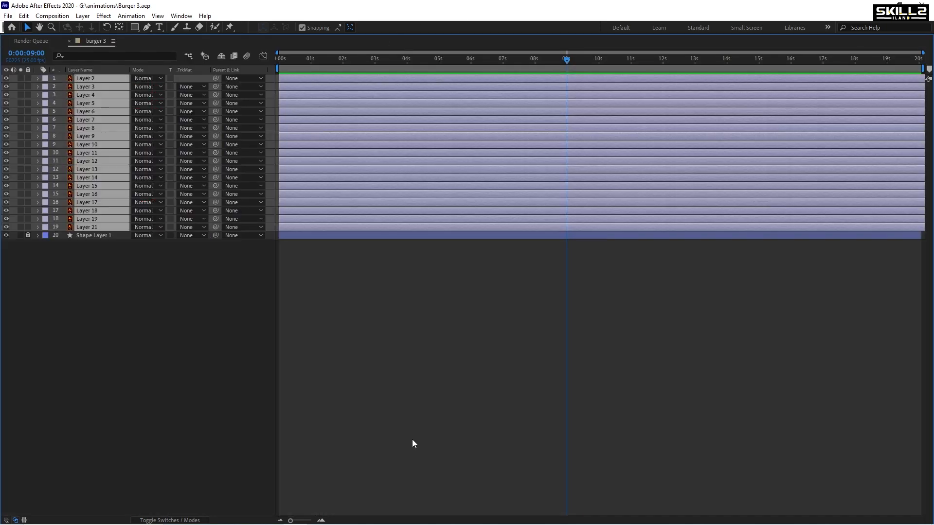
key(u)
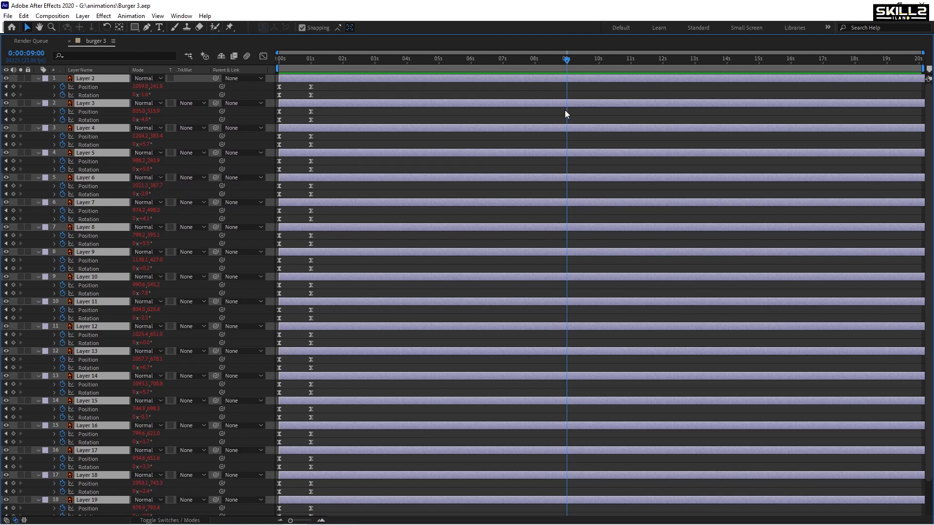
Step: Layer by layer, from Layer 2 to Layer 21, copy the Position and Rotation keyframes at 0 and 1 second and paste them at 9 seconds
drag(337, 89, 273, 97)
key(ctrl+c)
key(ctrl+v)
drag(327, 108, 272, 147)
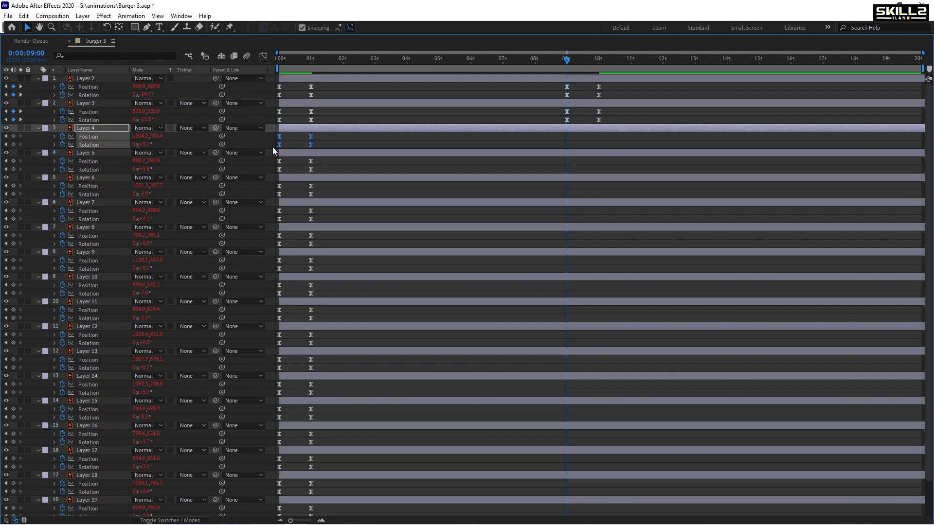
key(ctrl+c)
key(ctrl+v)
drag(334, 160, 271, 173)
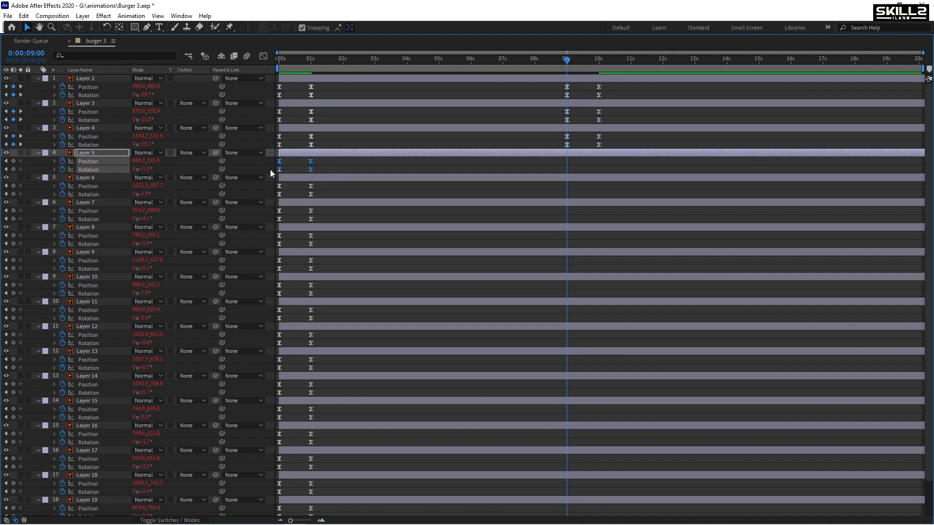
drag(327, 189, 277, 201)
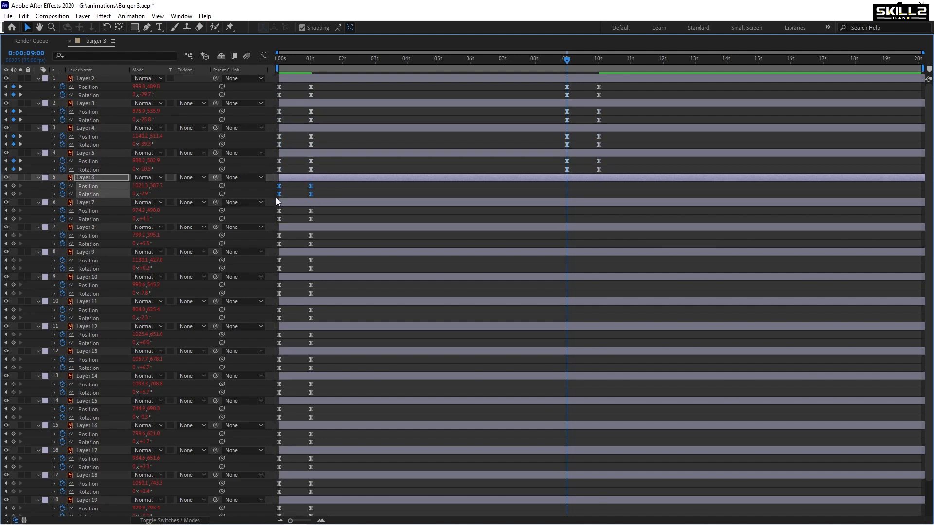
drag(332, 209, 264, 247)
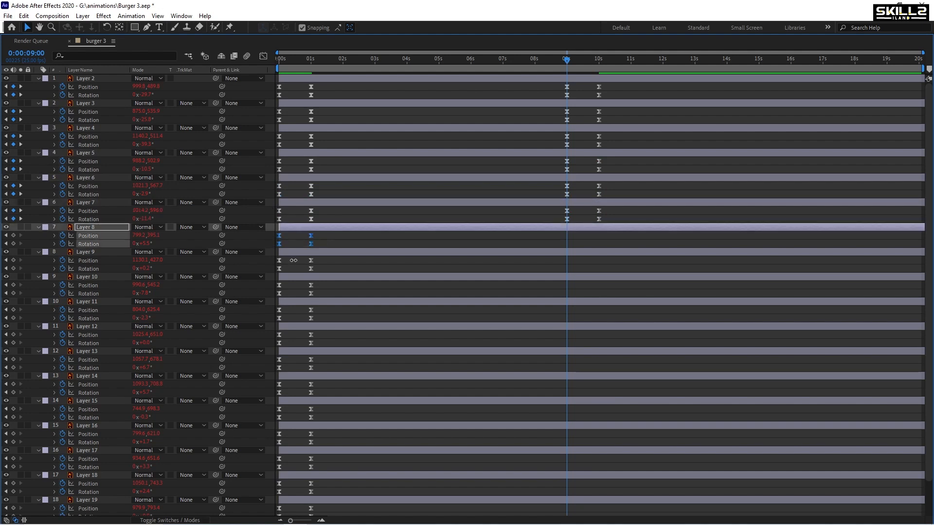
drag(319, 257, 263, 271)
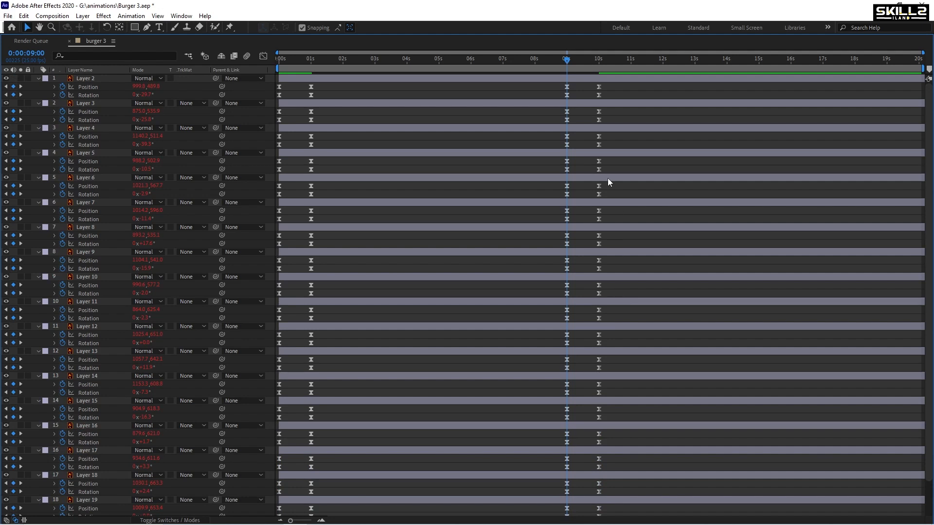
Step: Time-reverse the pasted keyframes between 9 and 10 seconds on all burger layers so the burger closes again
drag(540, 86, 623, 519)
right_click(567, 198)
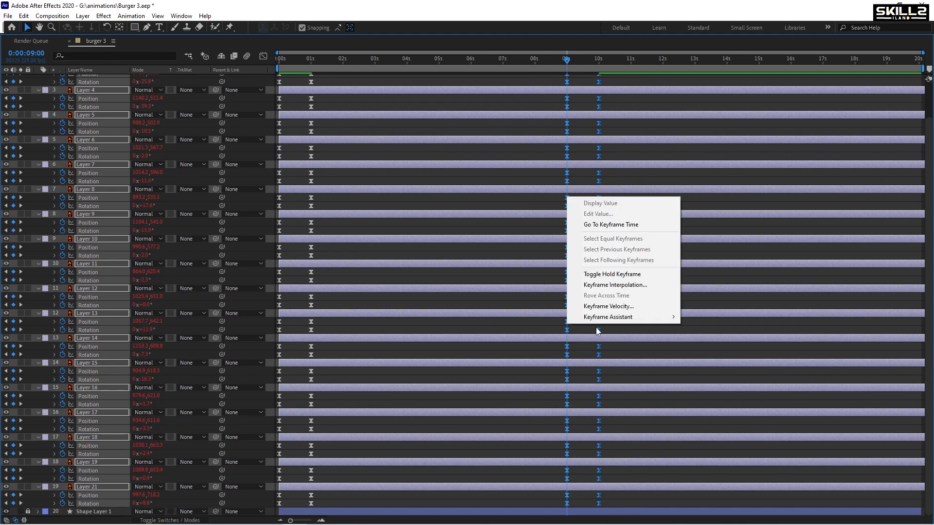
mouse_move(599, 321)
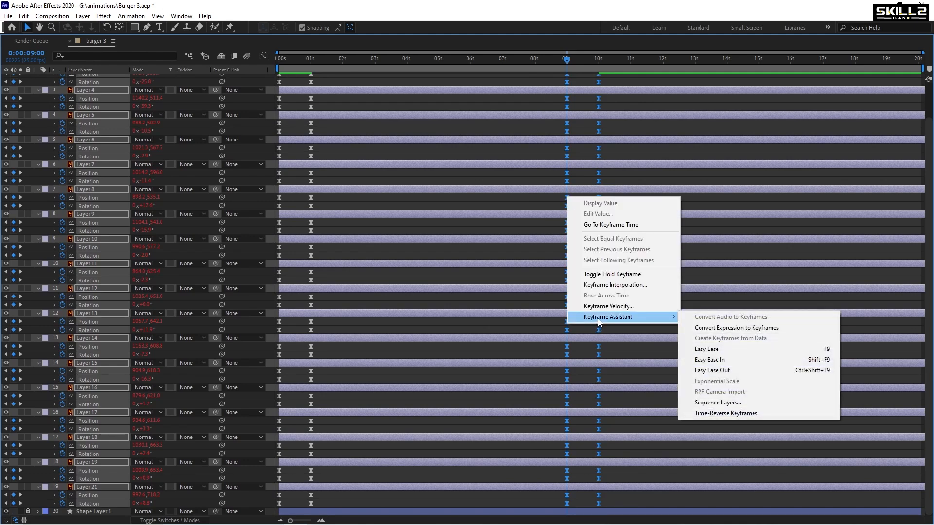
click(738, 414)
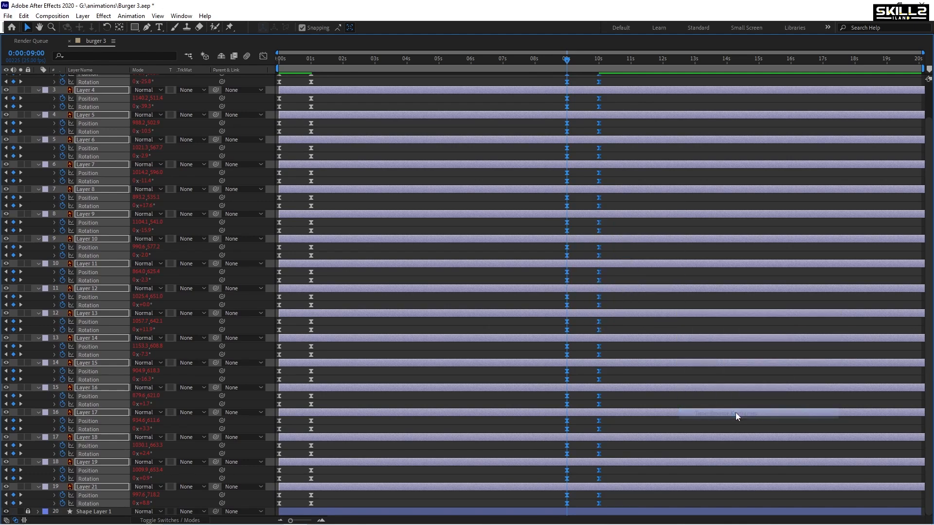
Step: End the work area at 10 seconds and trim the composition to the work area
click(599, 61)
mouse_move(599, 60)
mouse_down()
mouse_move(615, 65)
mouse_move(599, 69)
mouse_up()
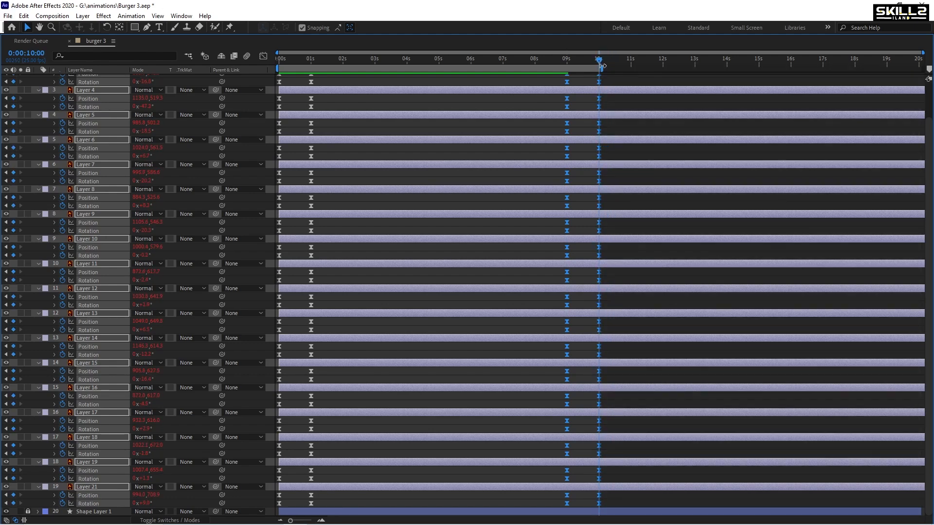
right_click(588, 67)
click(651, 96)
Step: Collapse the properties of all burger layers and restore the normal workspace layout
key(ctrl+a)
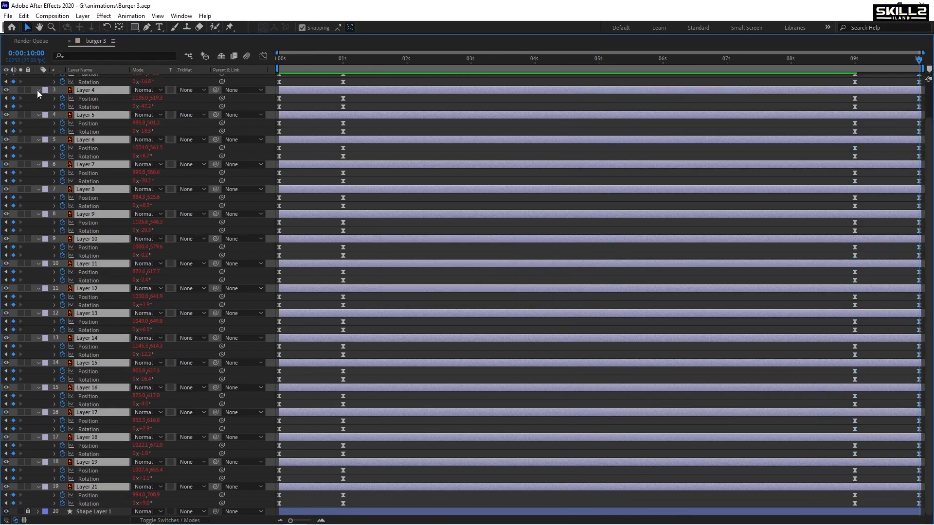
click(38, 90)
key(grave)
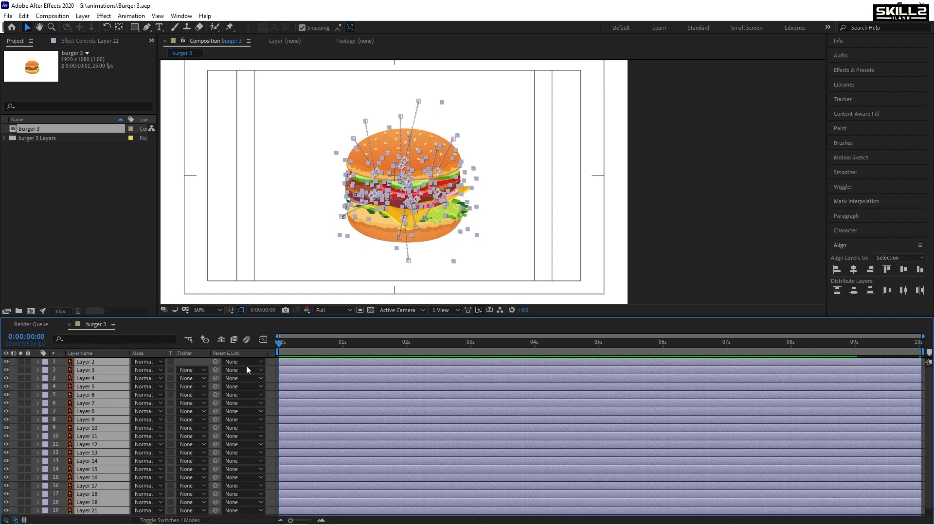
Step: Preview the trimmed animation from 0 seconds, checking that the burger opens, floats, closes and loops smoothly
click(434, 289)
key(space)
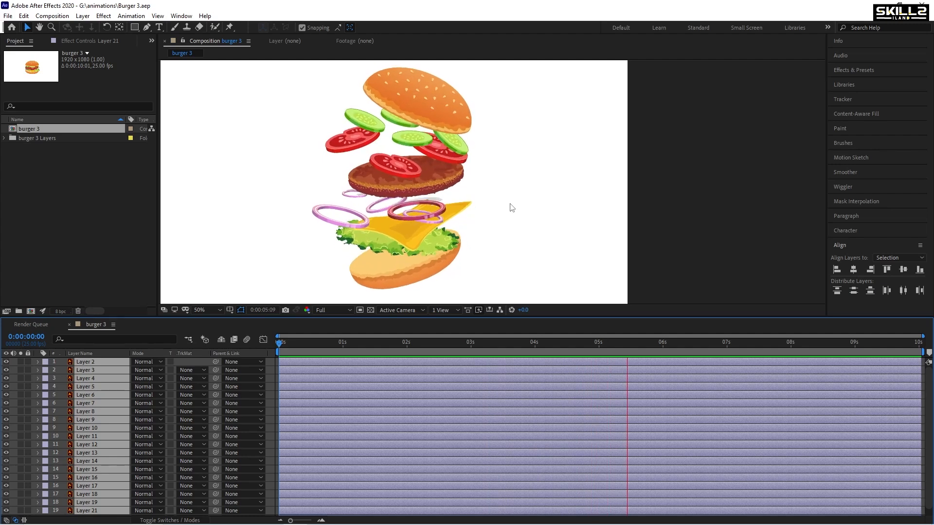
scroll(378, 192, down, 2)
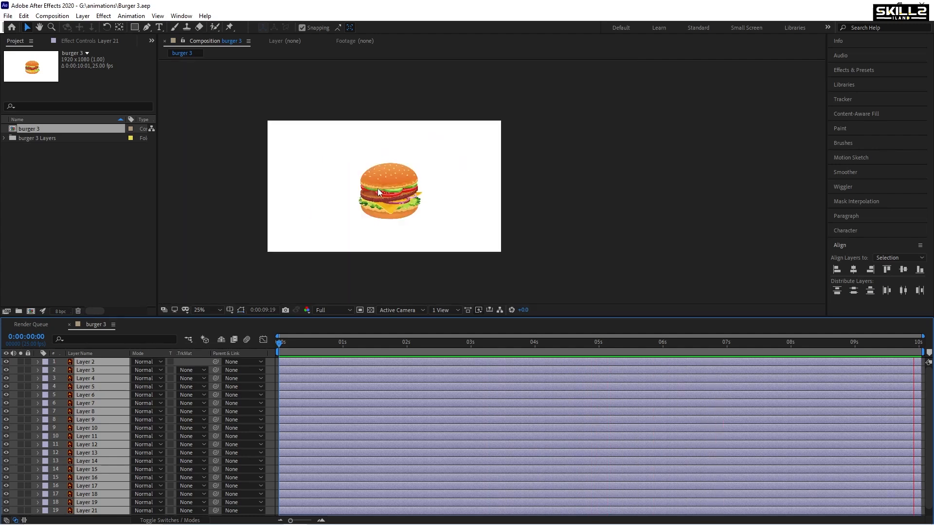
scroll(378, 191, up, 2)
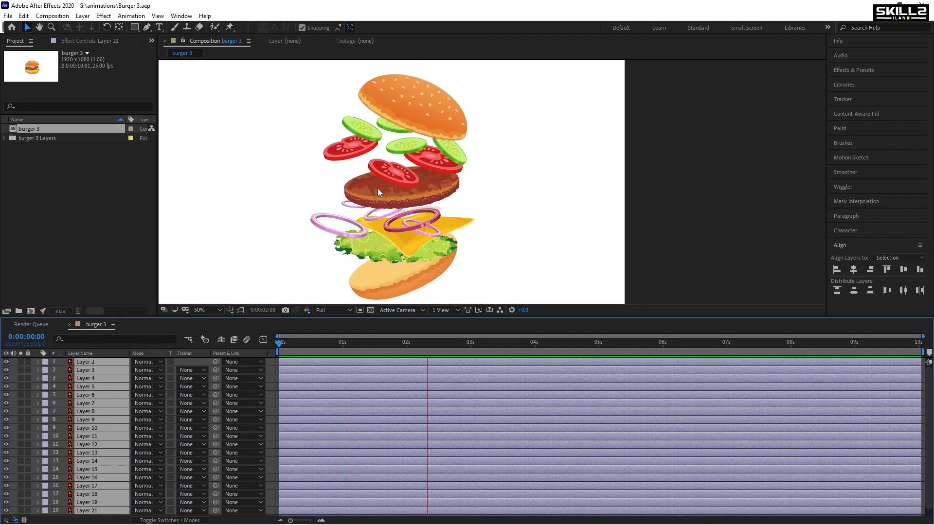
Step: Fit the composition to the viewer and deselect all layers
click(211, 310)
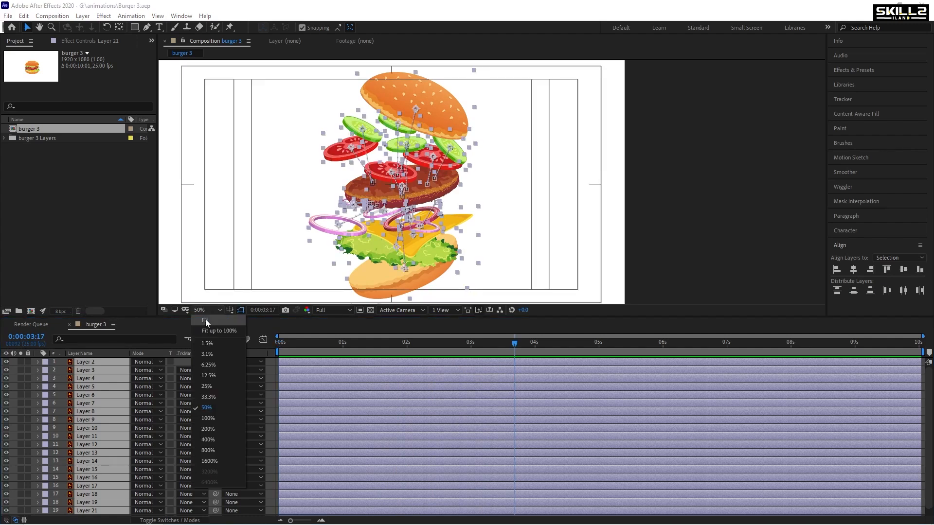
click(210, 351)
click(231, 216)
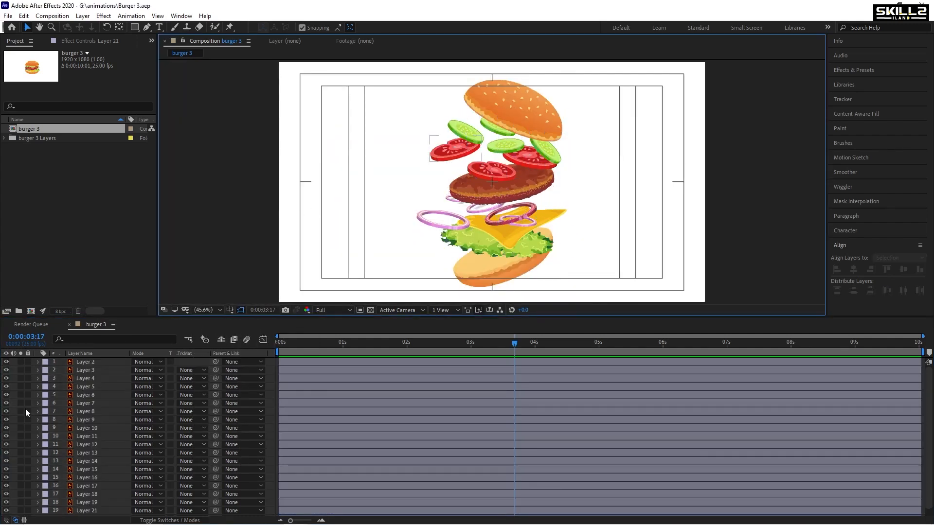
Step: Create a new shape layer and place it directly above the locked background layer, Shape Layer 1, beneath all burger layers
scroll(102, 445, down, 2)
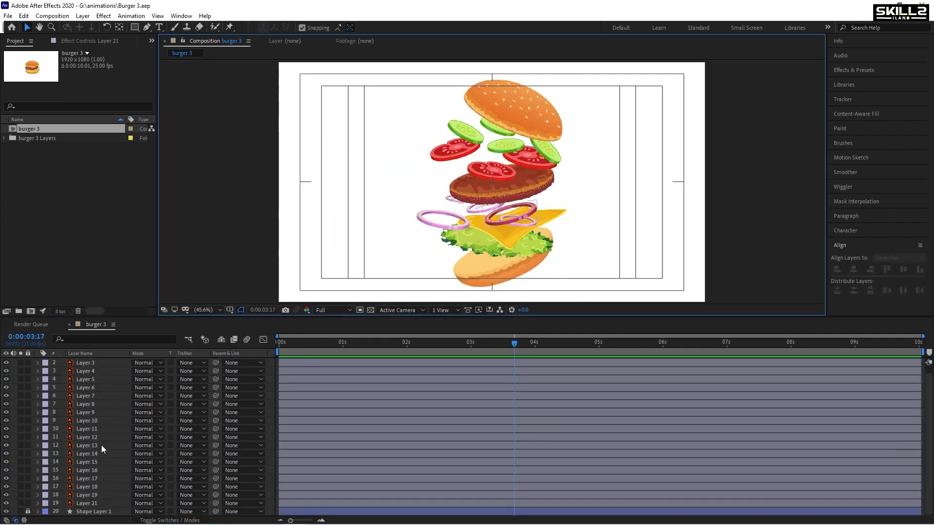
click(27, 512)
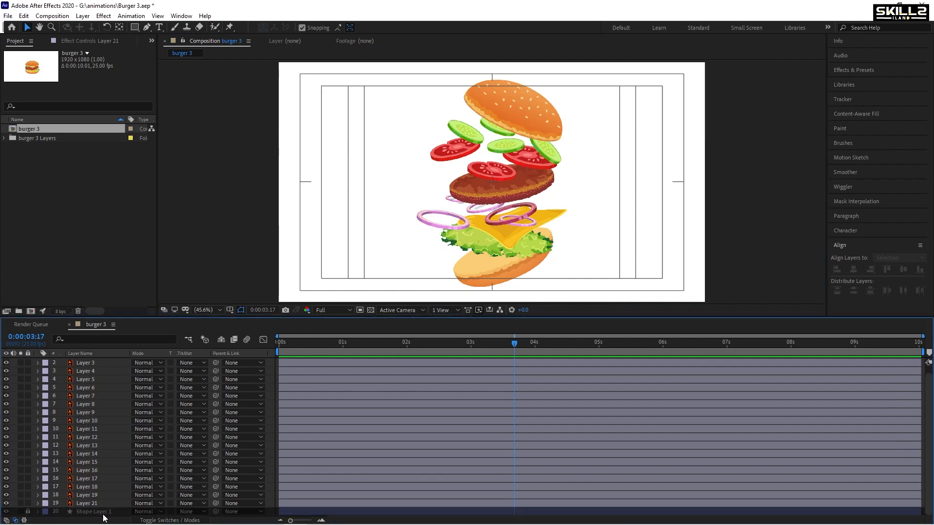
right_click(14, 515)
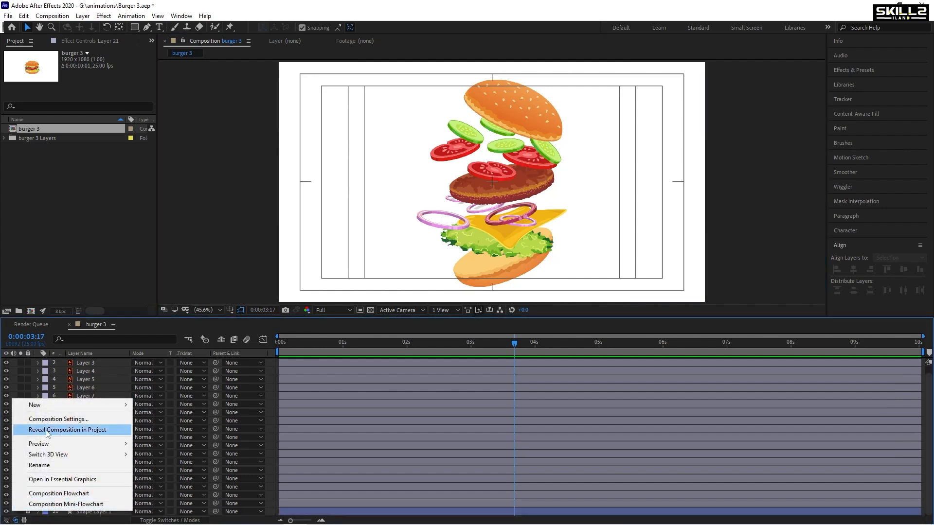
mouse_move(59, 405)
click(168, 472)
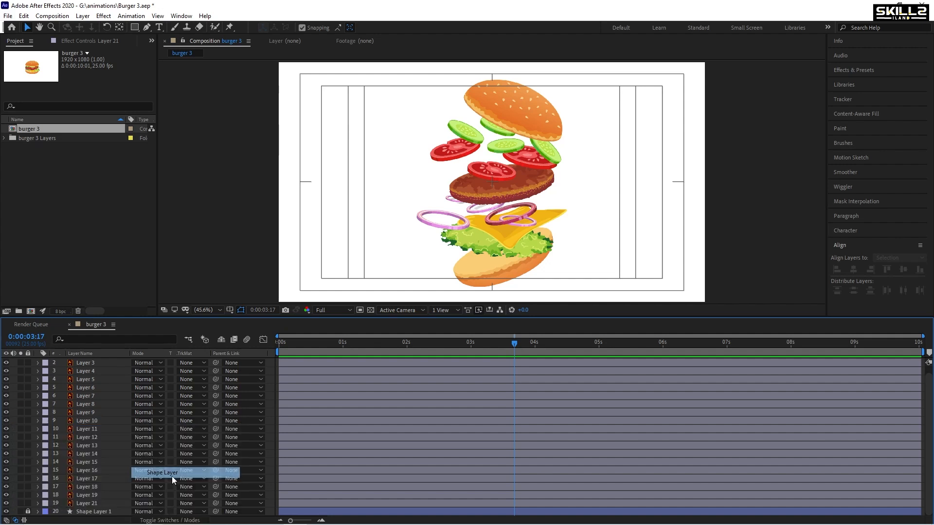
drag(97, 362, 101, 512)
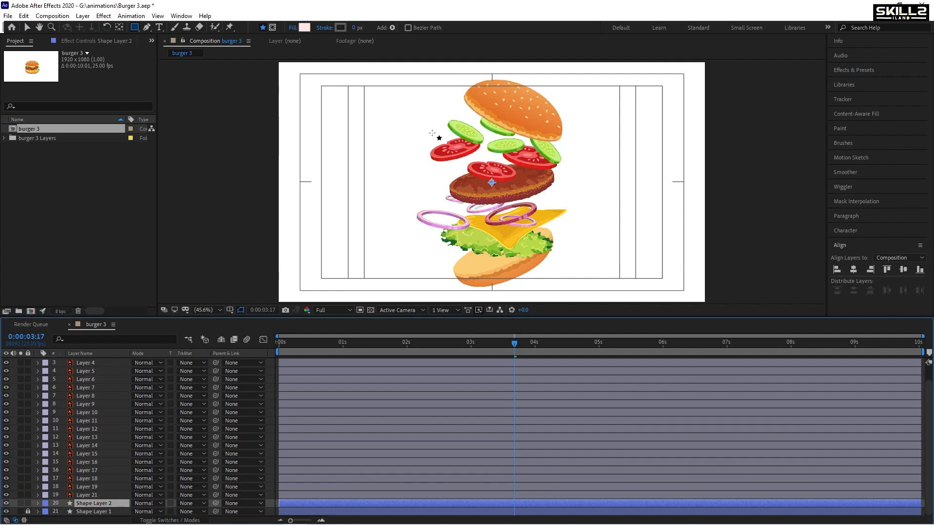
Step: Draw a pale pink circle without a stroke on Shape Layer 2, behind the middle of the burger, and save the project
drag(432, 133, 531, 241)
key(ctrl+z)
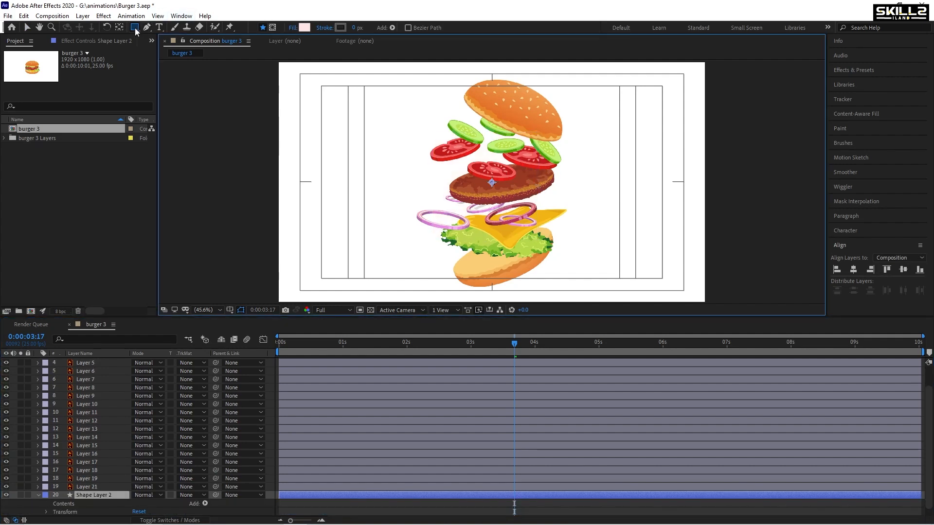
drag(136, 30, 173, 52)
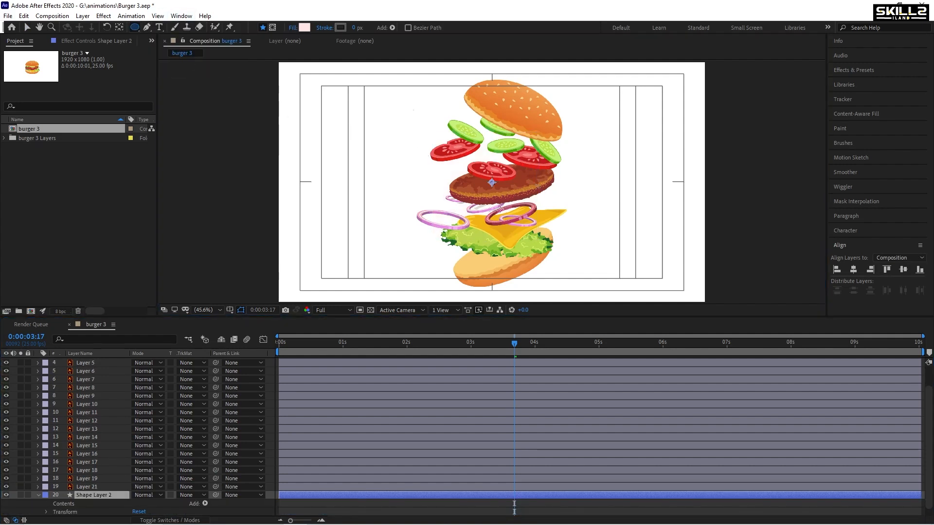
drag(413, 110, 560, 258)
key(ctrl+s)
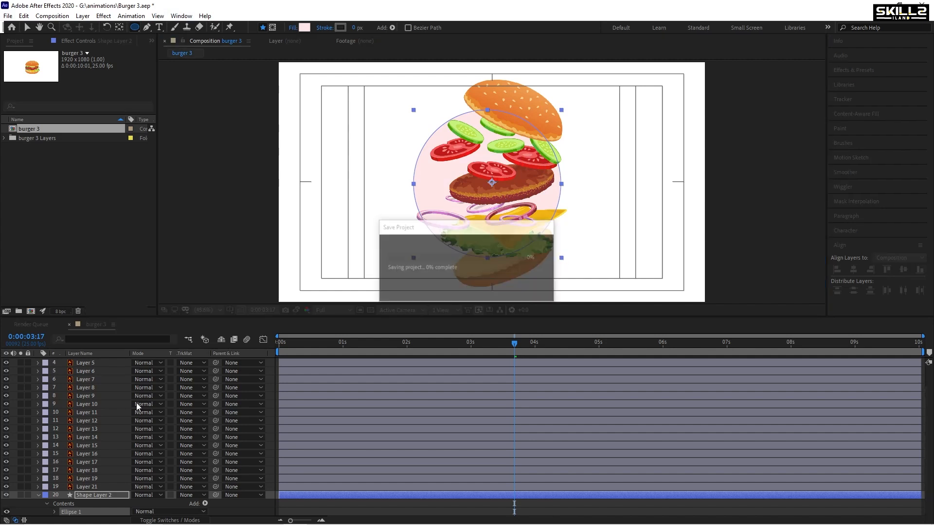
click(38, 495)
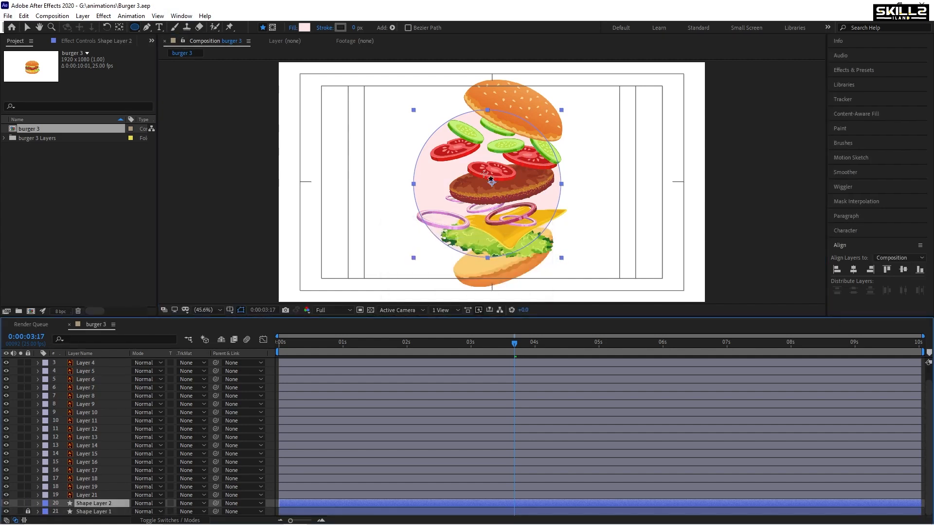
Step: Center the circle's anchor point, align the circle horizontally and vertically to the composition's center, and save the project
click(120, 28)
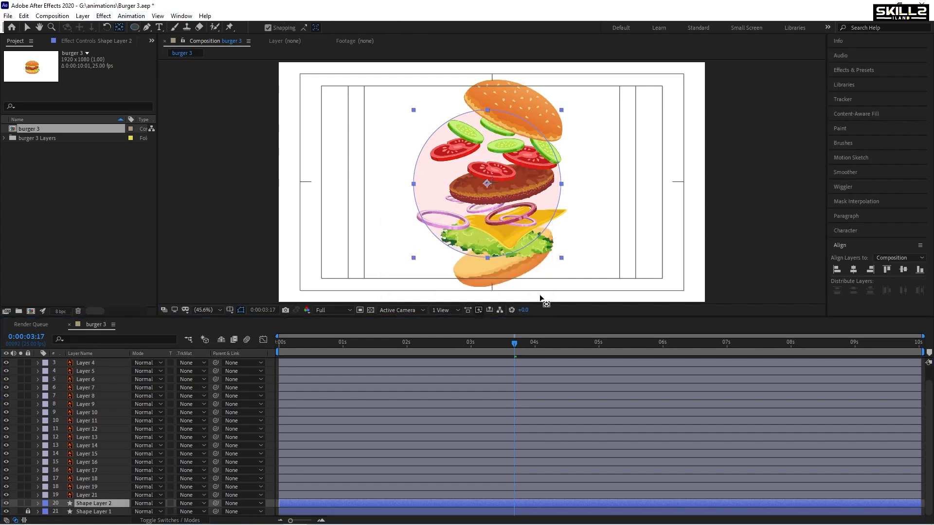
click(854, 271)
click(903, 270)
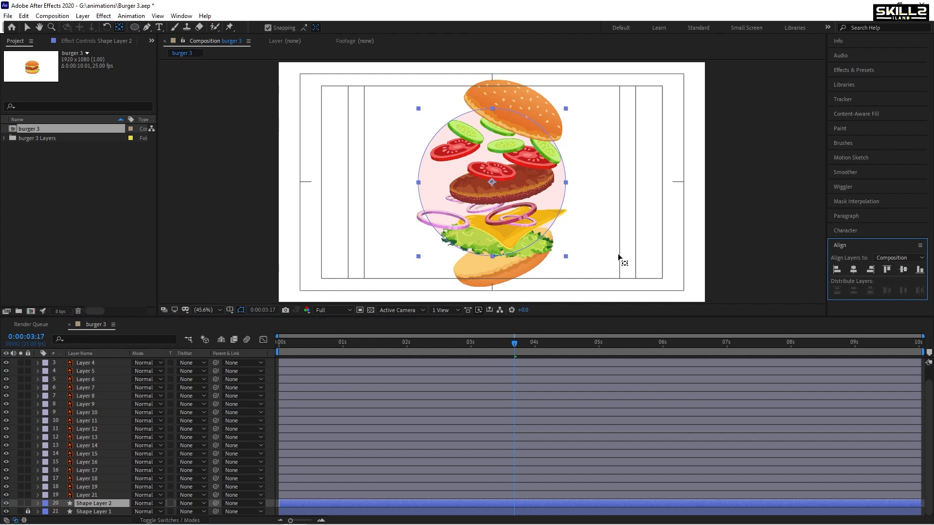
key(ctrl+s)
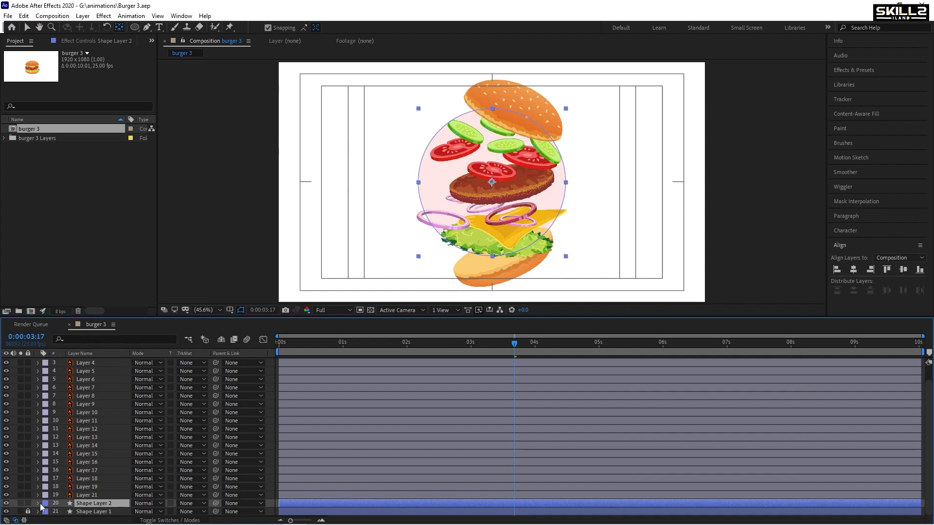
Step: Keyframe the circle's Scale from 100% at 0 seconds to 107.6% at frame 11
key(Home)
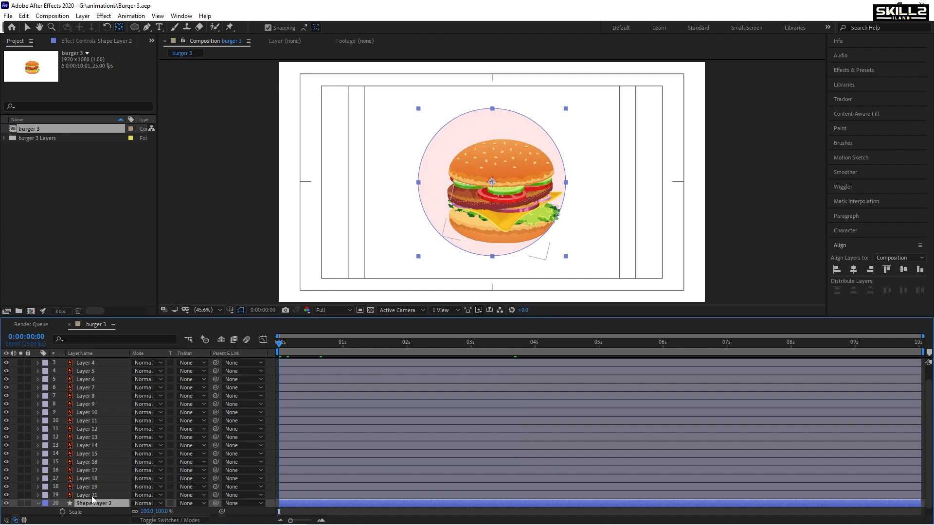
key(s)
click(62, 504)
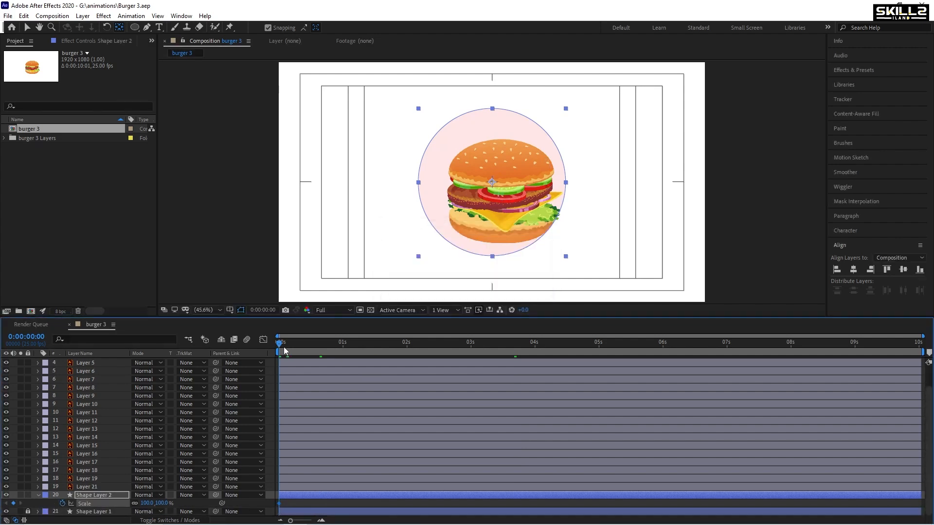
drag(287, 346, 308, 356)
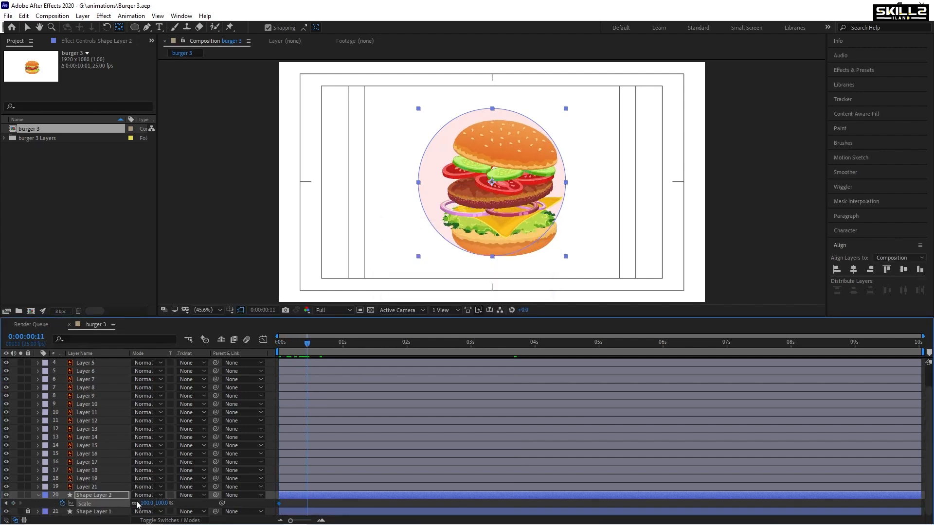
drag(147, 504, 346, 331)
Step: Copy the circle's initial 100% Scale keyframe to 1 second and apply Easy Ease to all three keyframes
click(342, 349)
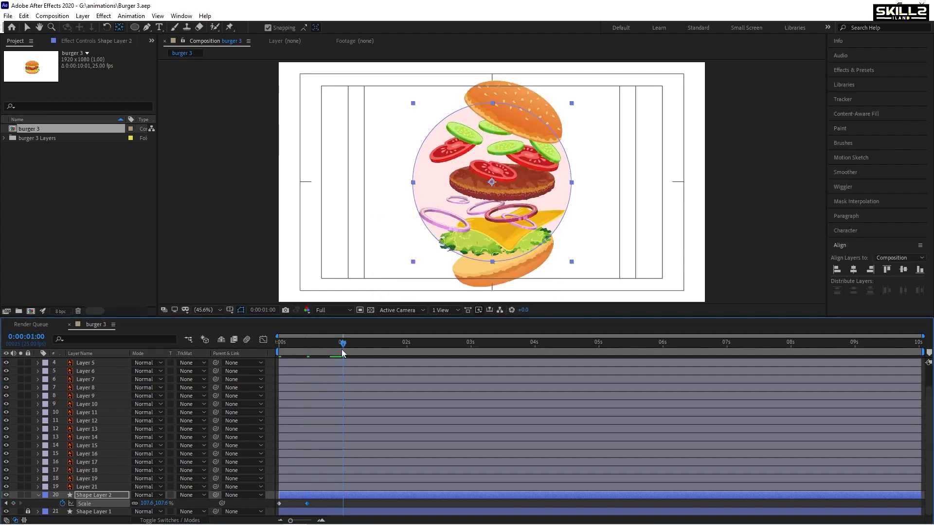
drag(294, 508, 265, 513)
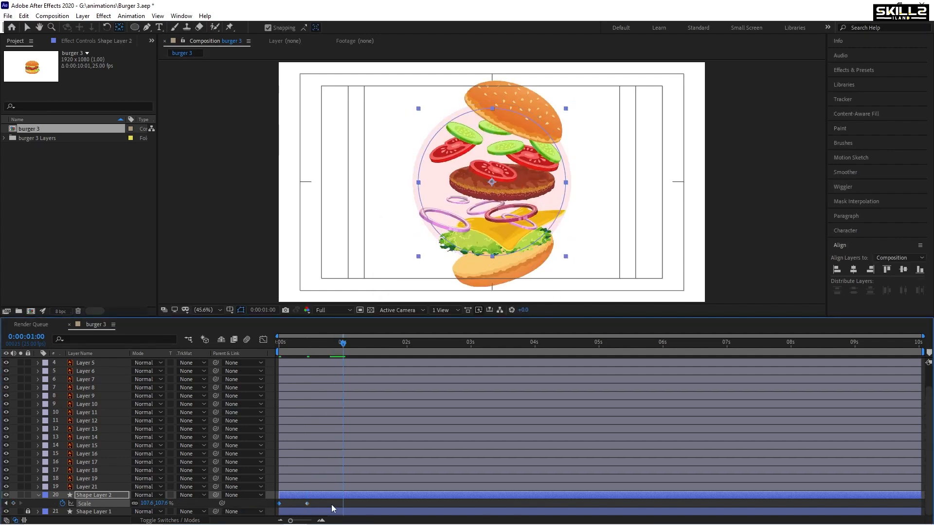
key(ctrl+s)
drag(358, 505, 229, 508)
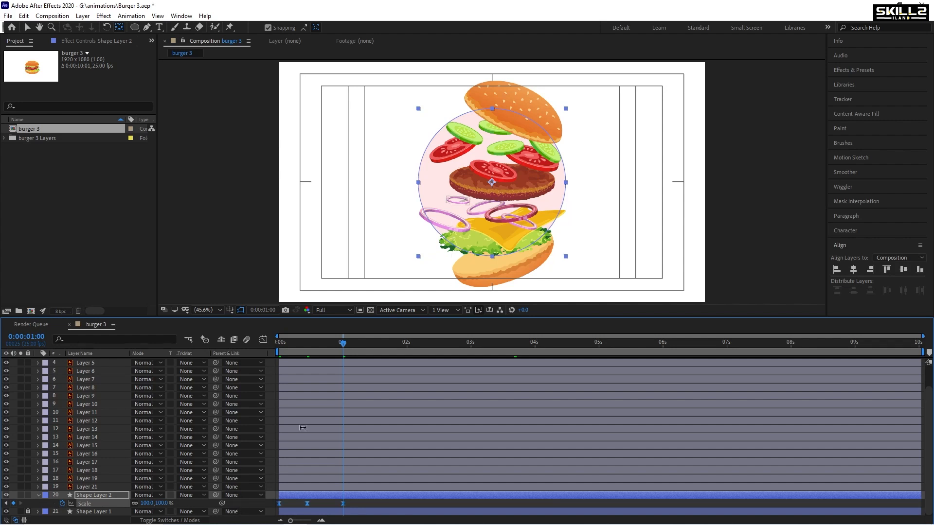
Step: Preview the circle's pulse and stretch its Scale keyframes proportionally so that the last one falls at 2 seconds
key(space)
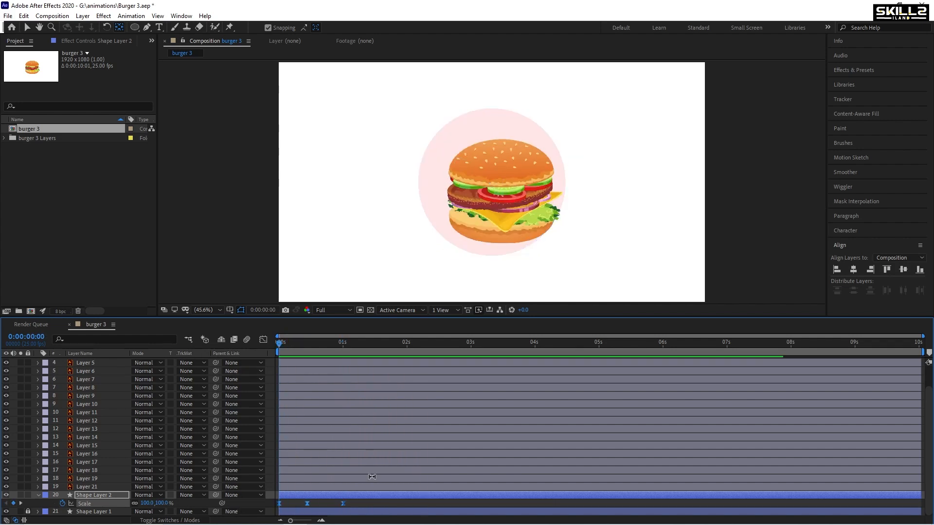
key(space)
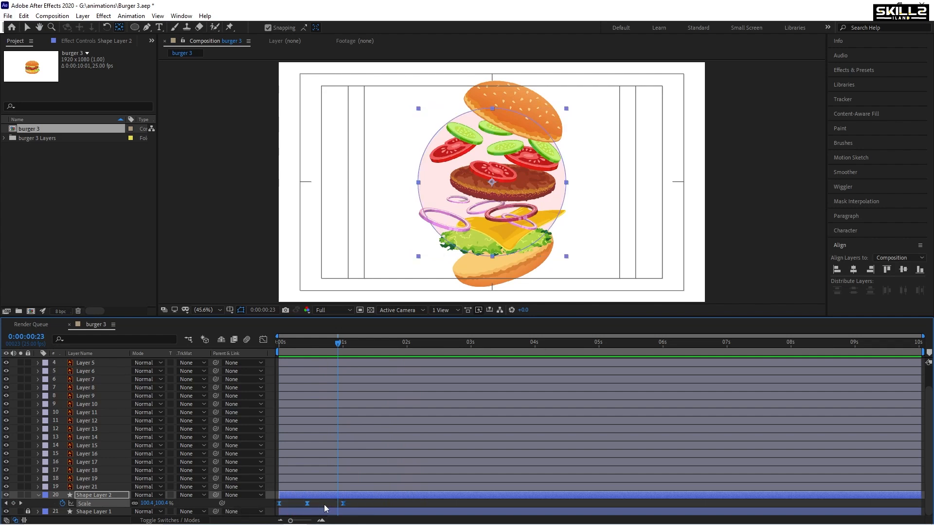
drag(343, 503, 404, 504)
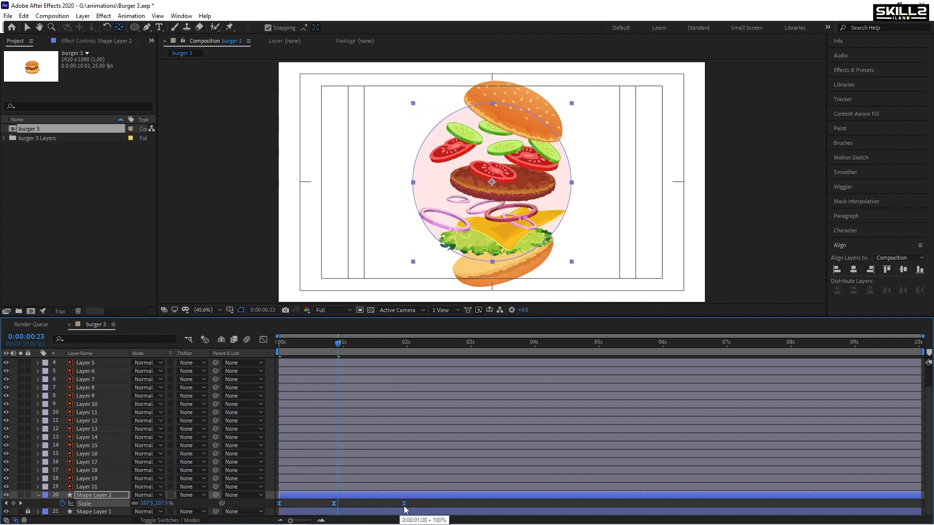
click(407, 343)
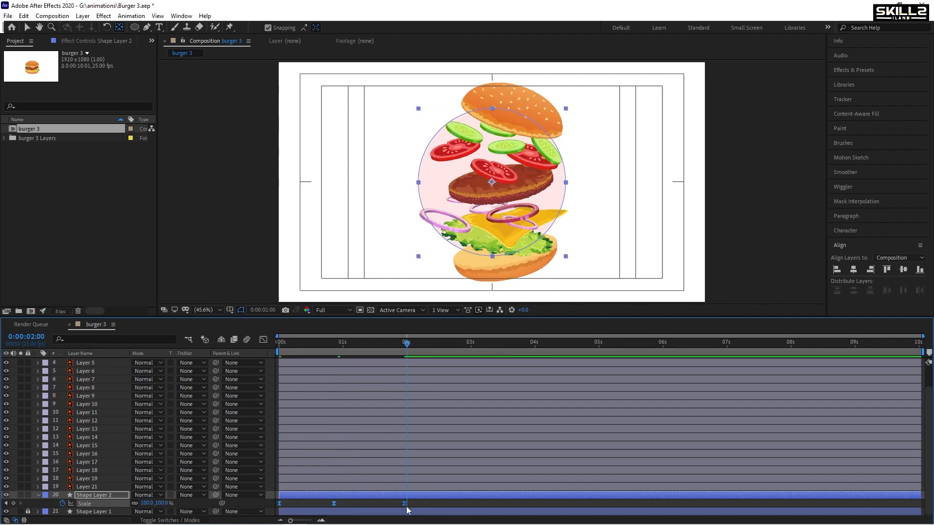
drag(404, 506, 407, 506)
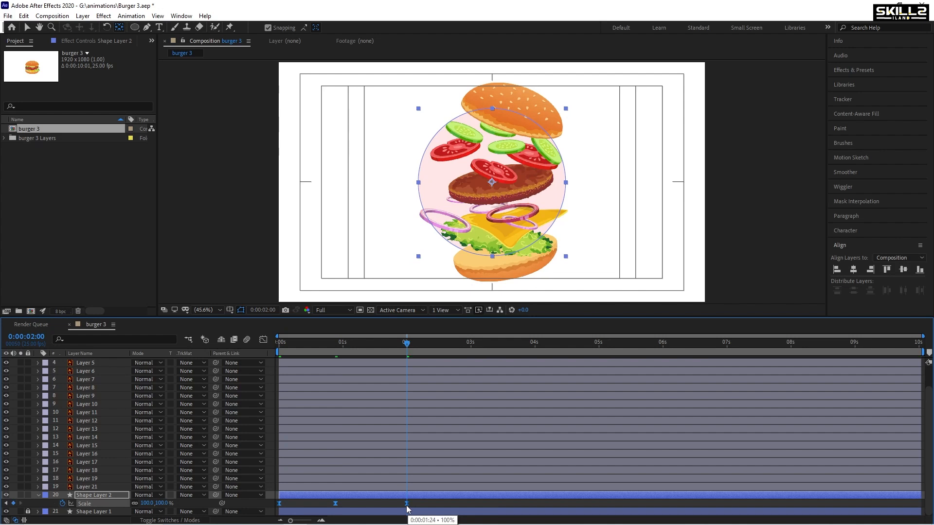
key(Page_Up)
key(Page_Up)
key(Page_Up)
click(39, 495)
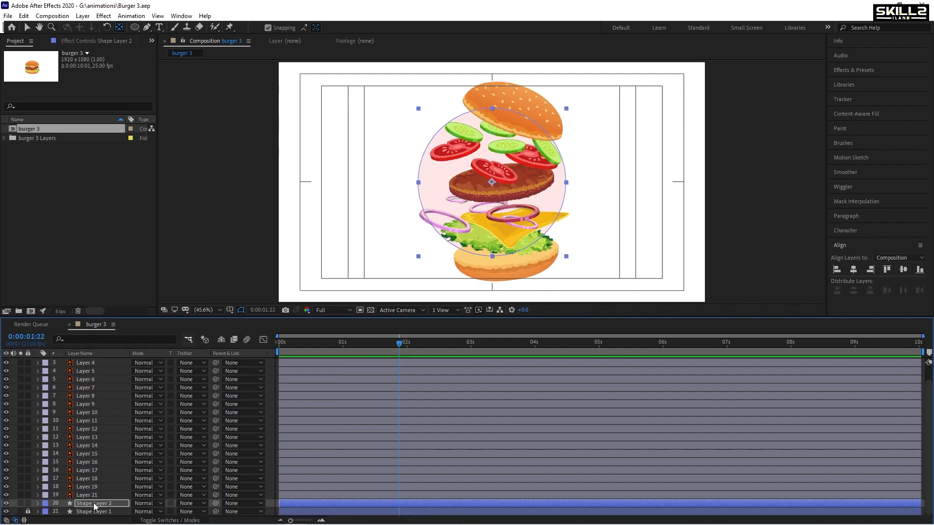
Step: Reduce the circle's Scale keyframes together so that it starts at 45% at 0 seconds, and save the project
key(s)
scroll(351, 407, down, 1)
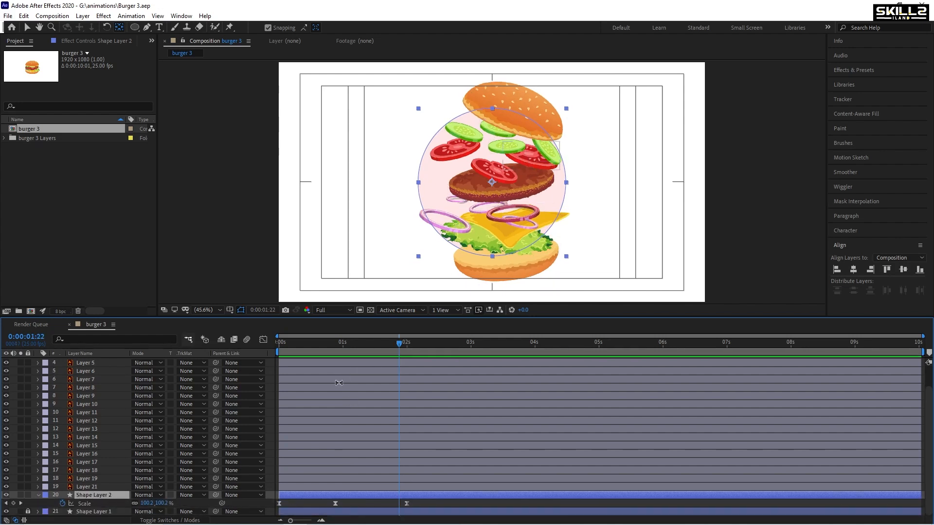
key(Home)
click(85, 504)
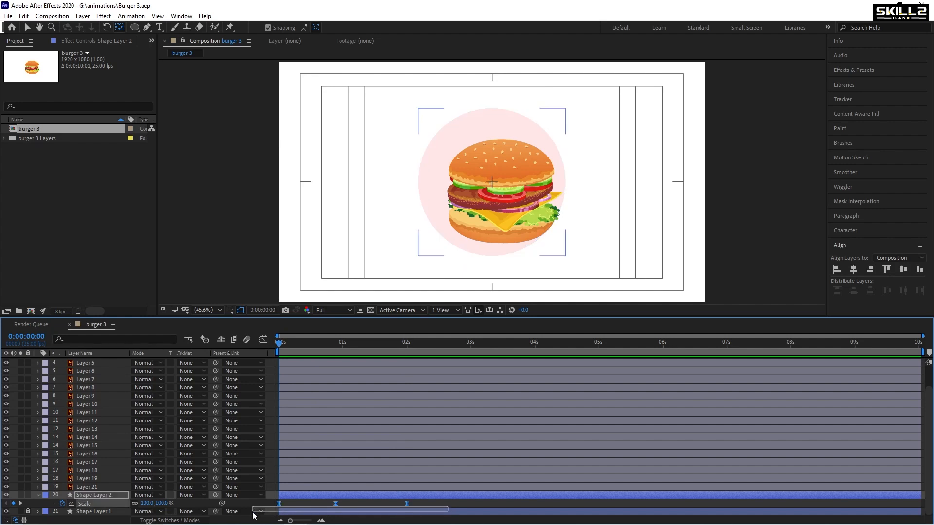
drag(148, 502, 124, 503)
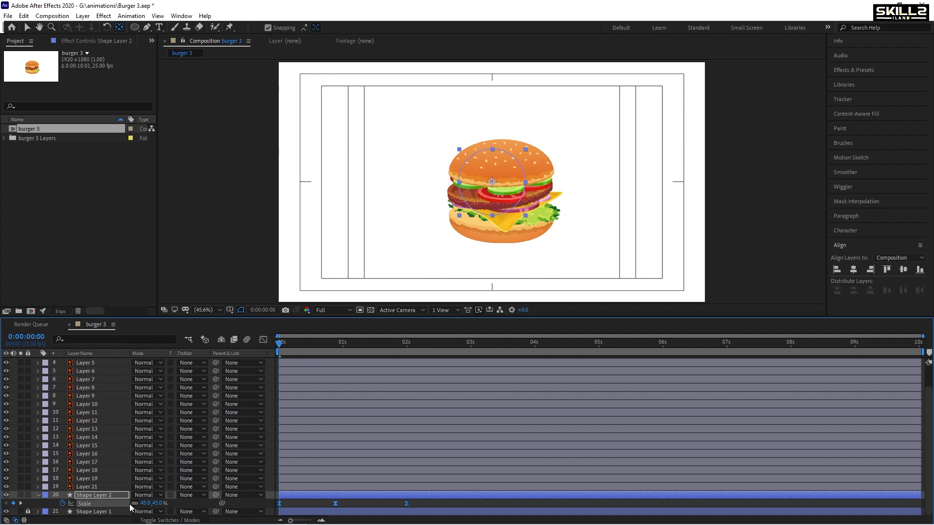
key(ctrl+s)
Step: Duplicate the circle layer and raise the Scale keyframes of the lower circle, Shape Layer 2, to start at 85%
click(79, 487)
click(83, 496)
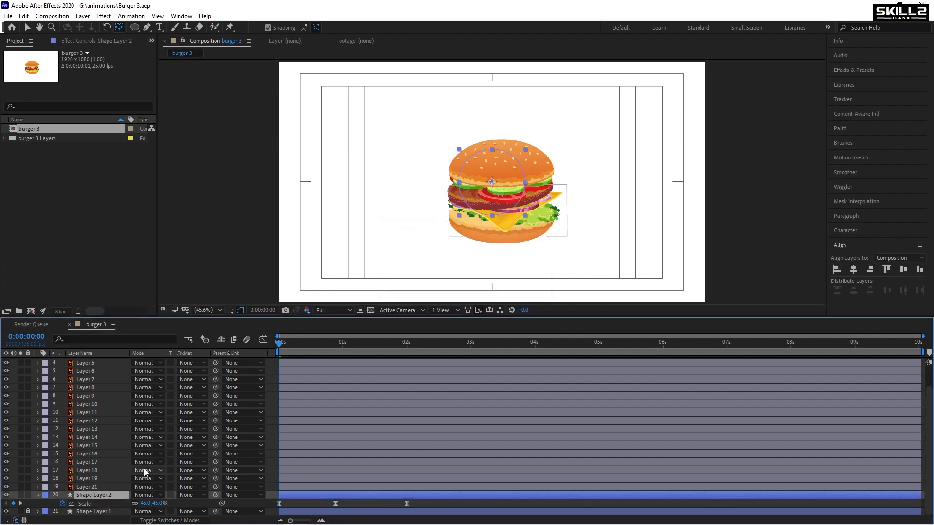
key(ctrl+d)
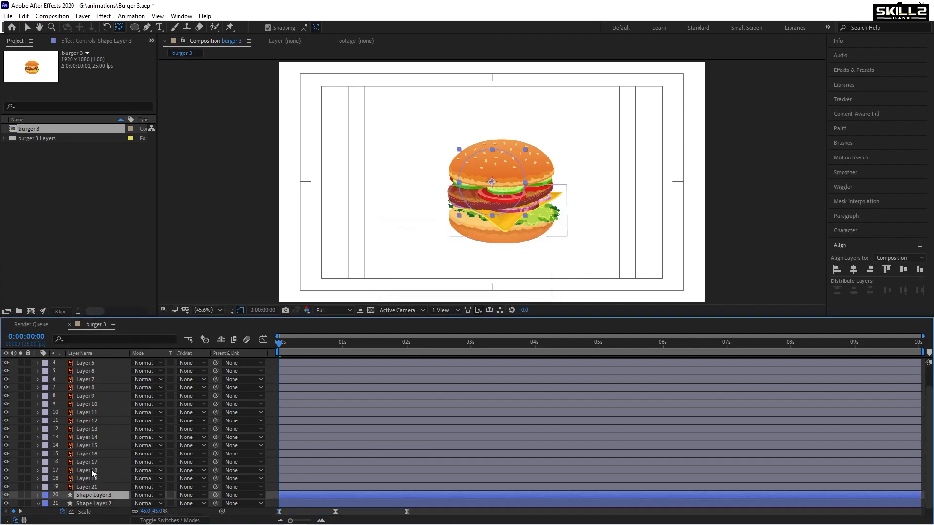
drag(449, 503, 247, 508)
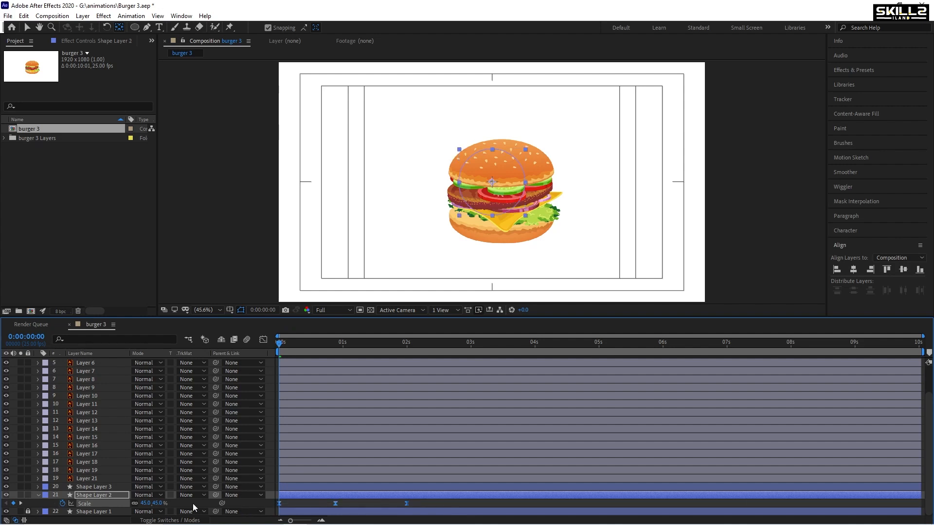
drag(148, 503, 170, 503)
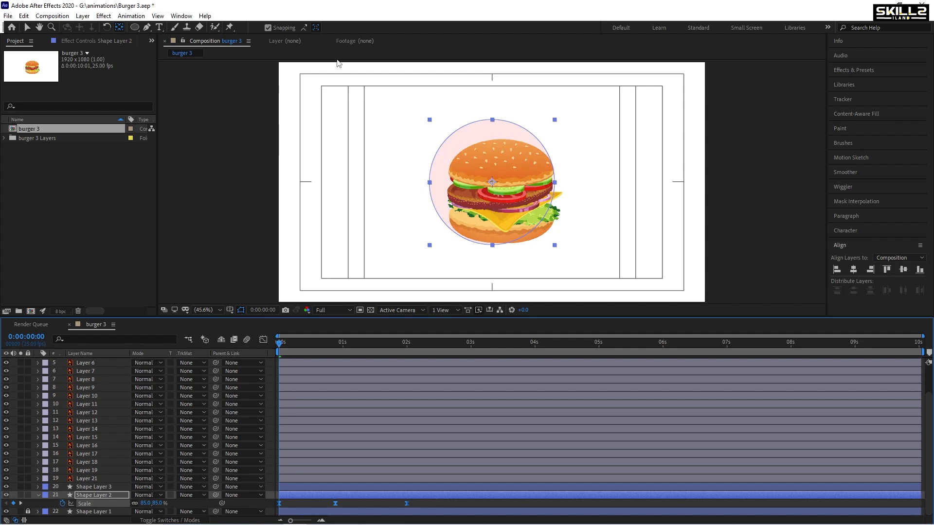
Step: Change the fill color of the lower circle, Shape Layer 2, to white (FFFFFF)
key(v)
click(383, 27)
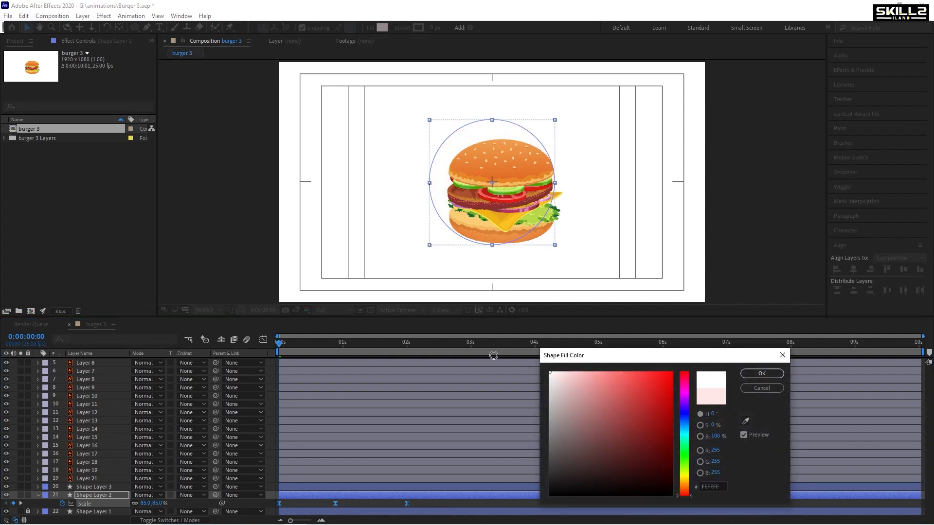
click(762, 373)
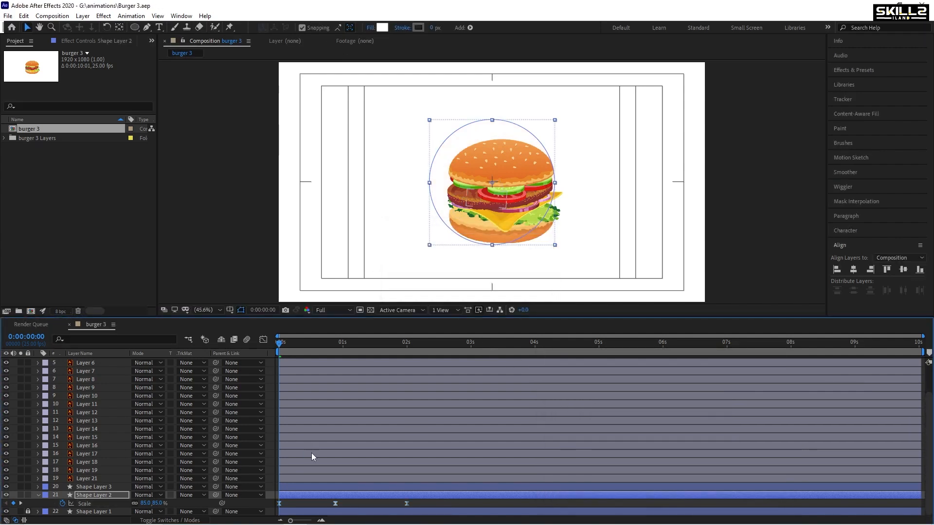
Step: Pre-compose all the burger ingredient layers, Layer 2 through Layer 21, into a composition named Pre-comp 1
shift+click(316, 488)
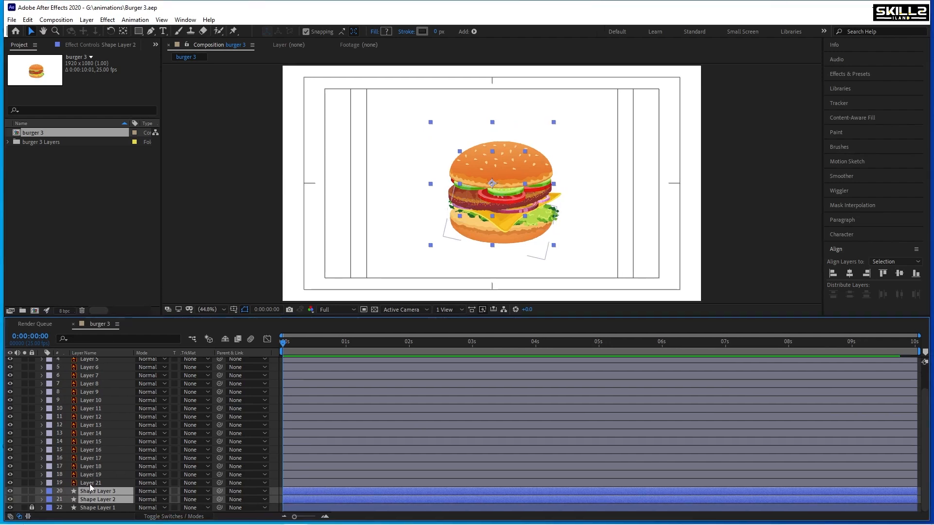
click(90, 483)
scroll(98, 448, up, 3)
shift+click(92, 363)
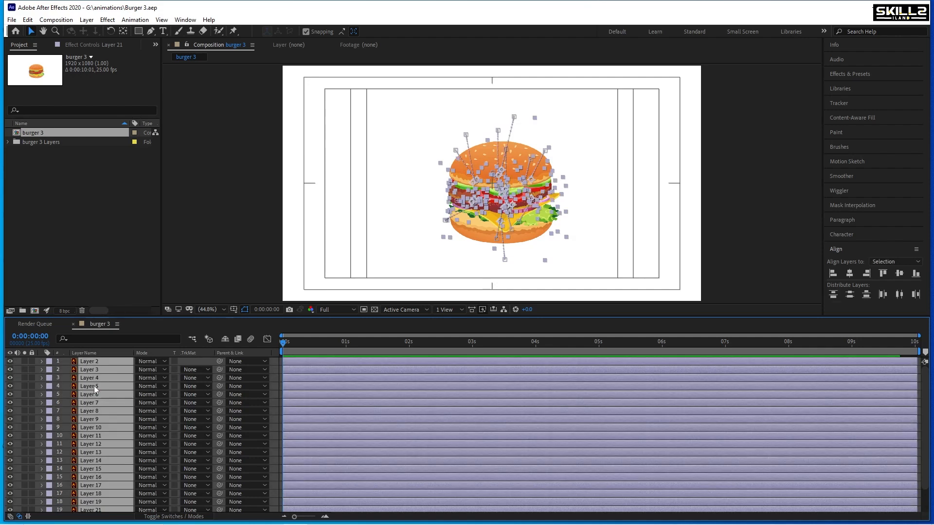
right_click(89, 399)
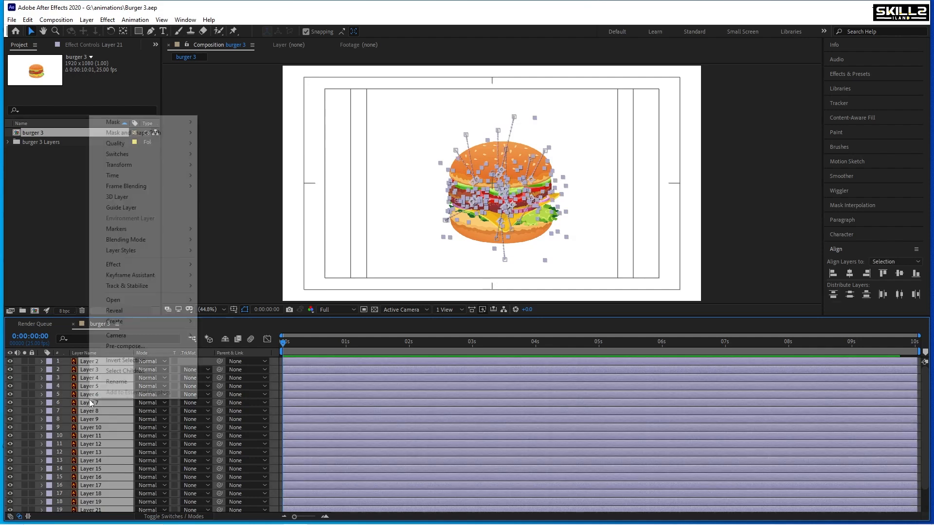
click(126, 346)
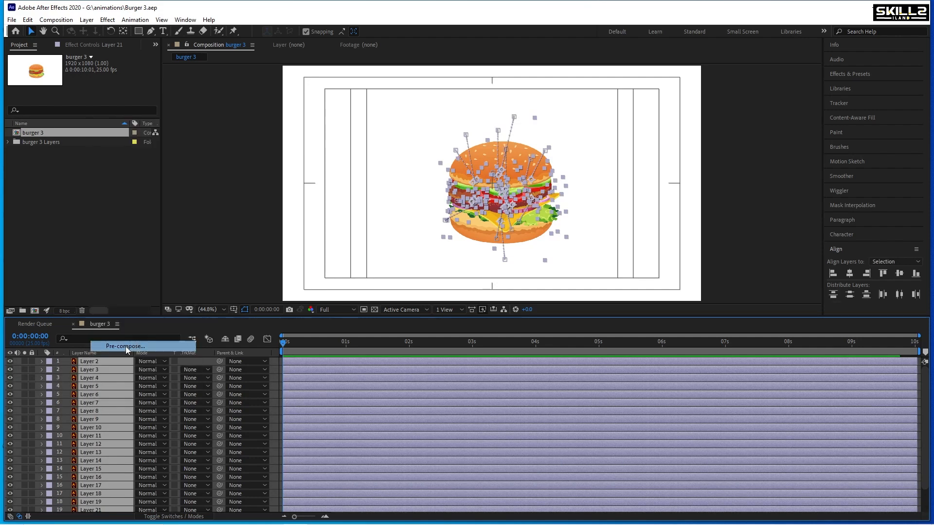
click(507, 302)
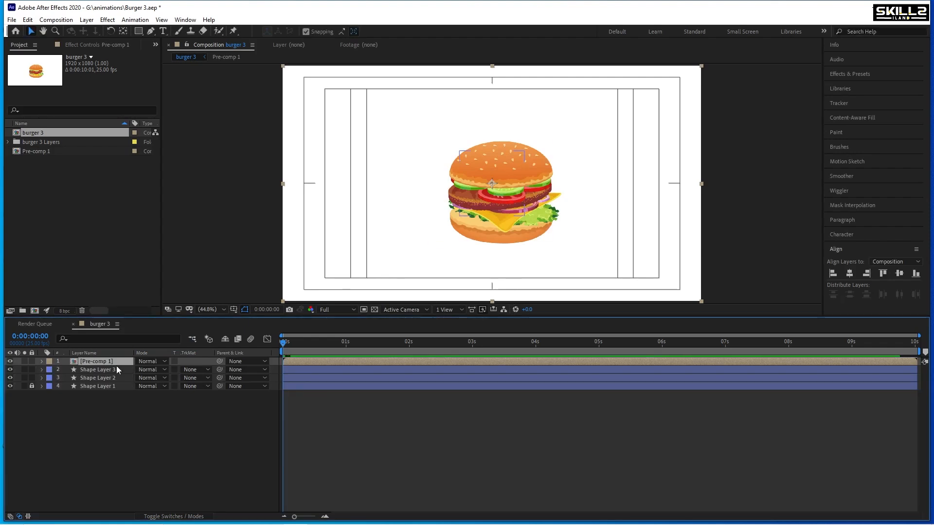
Step: Duplicate the two circle layers, Shape Layer 3 and Shape Layer 2, and place the copies directly above the locked Shape Layer 1
click(104, 371)
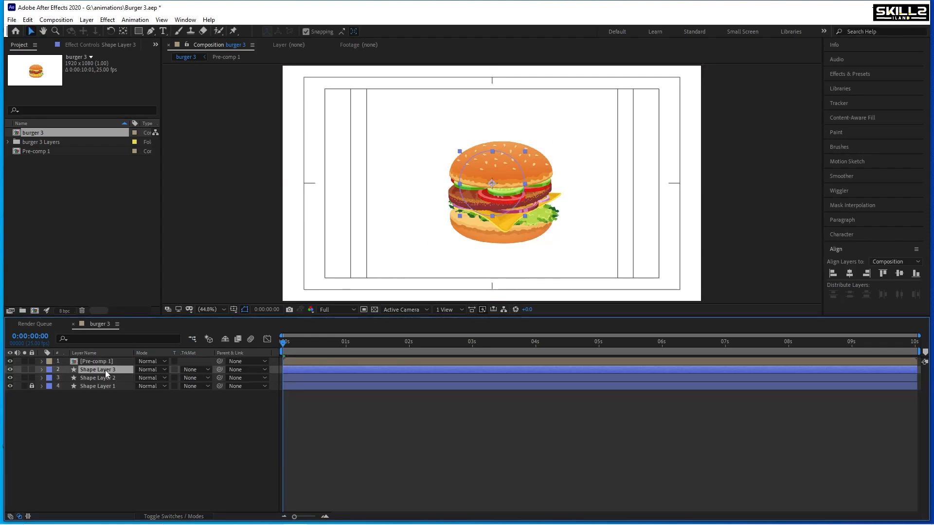
click(296, 375)
ctrl+click(302, 373)
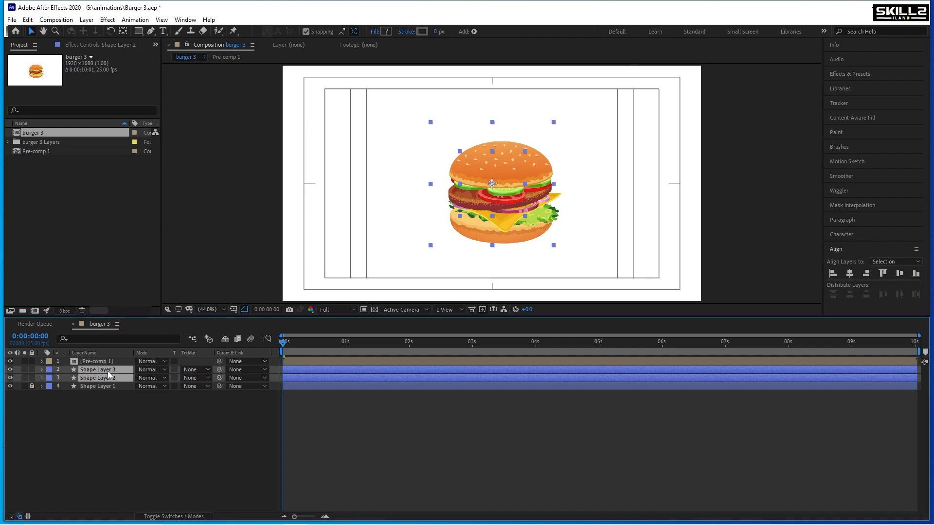
key(ctrl+d)
mouse_move(95, 385)
mouse_down()
mouse_move(98, 404)
mouse_move(95, 396)
mouse_up()
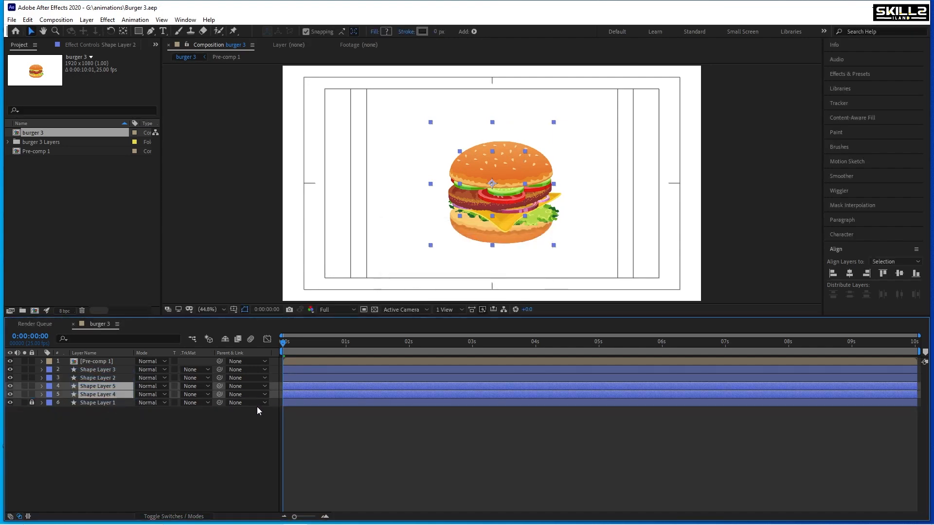
Step: Raise the Scale keyframes of Shape Layers 5 and 4 together to start at 124% and 164%, and save the project
key(u)
drag(428, 391, 256, 422)
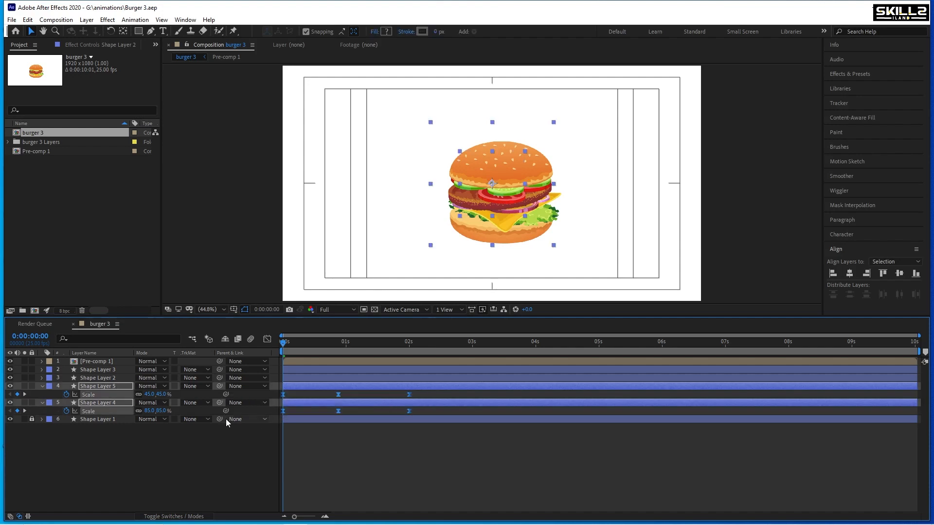
drag(148, 394, 185, 394)
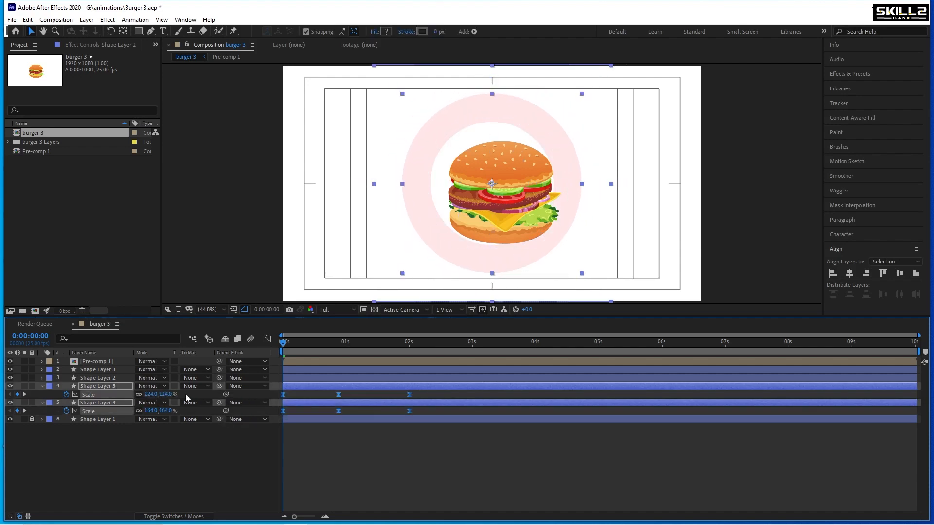
key(ctrl+s)
click(42, 386)
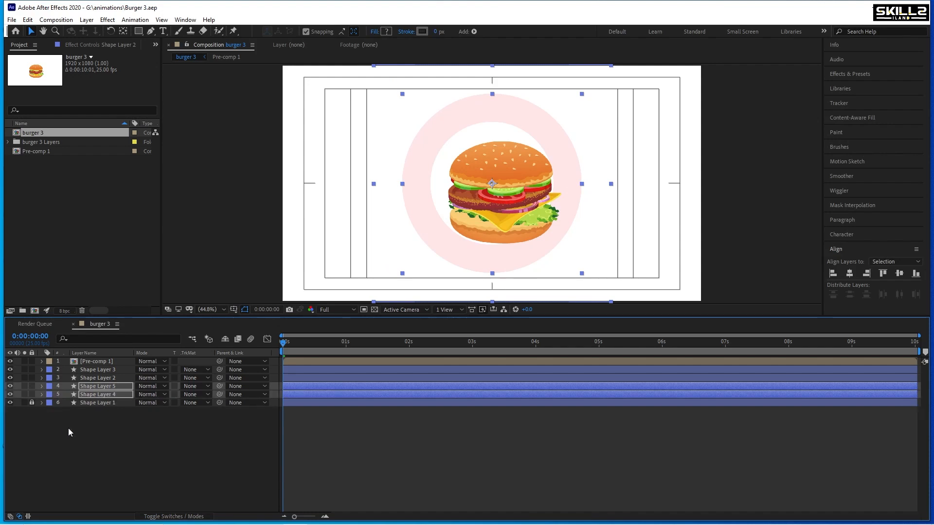
Step: Duplicate Shape Layers 5 and 4, move the copies beneath Shape Layer 4, and save the project
click(93, 387)
shift+click(93, 394)
key(ctrl+d)
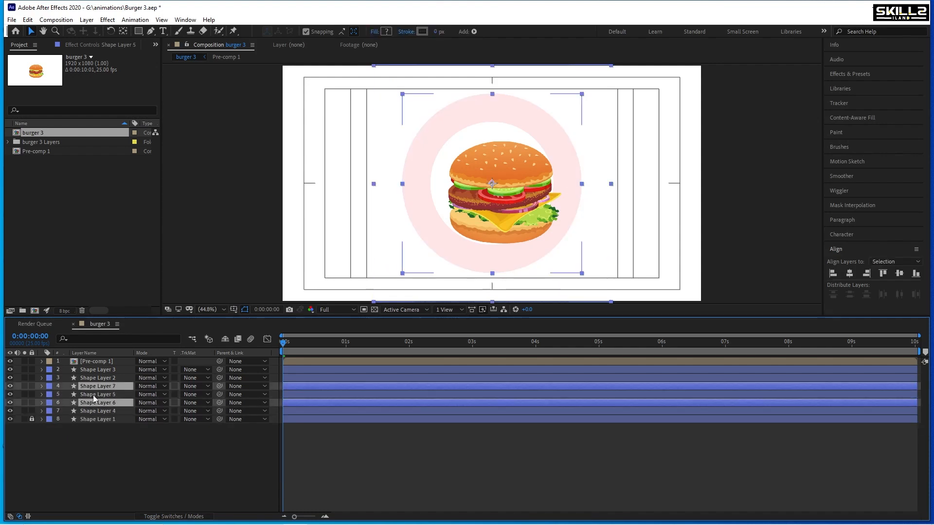
drag(93, 395, 98, 418)
key(ctrl+s)
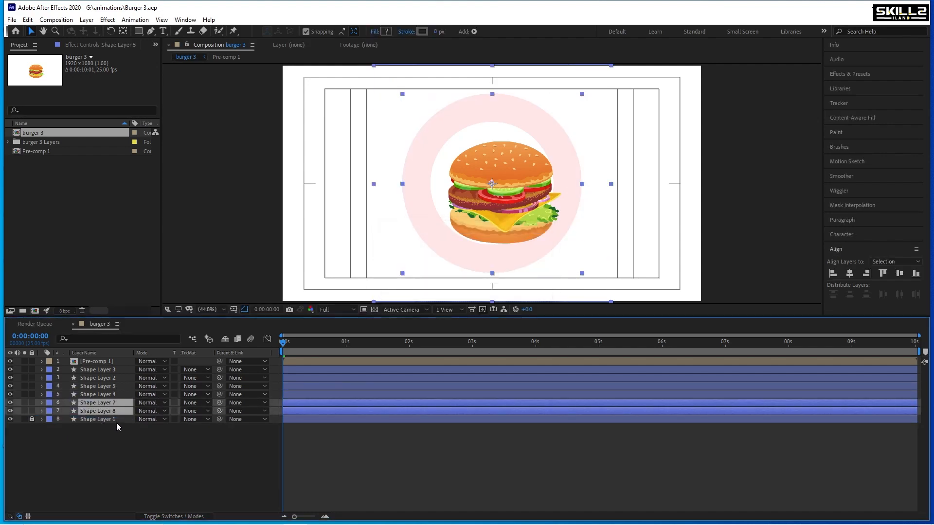
Step: Raise the Scale keyframes of Shape Layers 7 and 6 together to start at 223% and 263%
key(s)
drag(430, 412, 259, 430)
drag(154, 411, 206, 414)
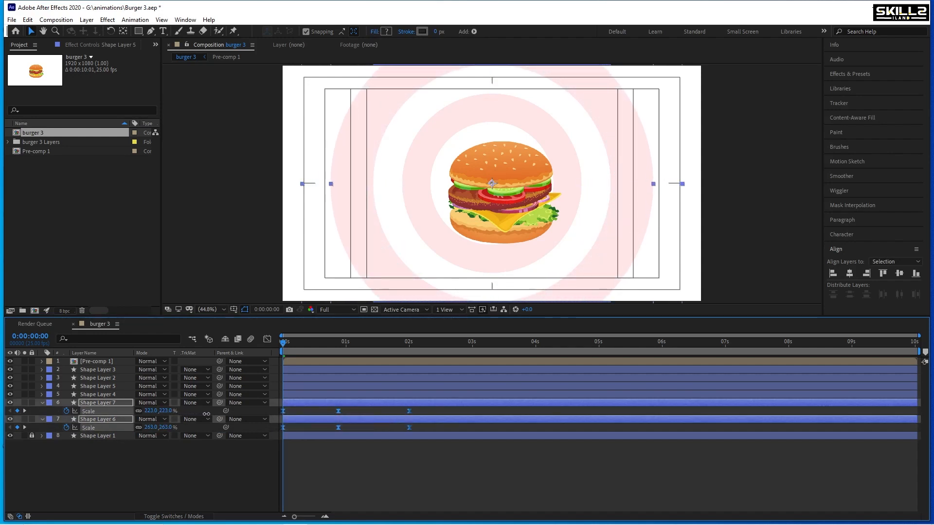
Step: Duplicate Shape Layers 7 and 6, move the copies beneath Shape Layer 6, and save the project
click(105, 404)
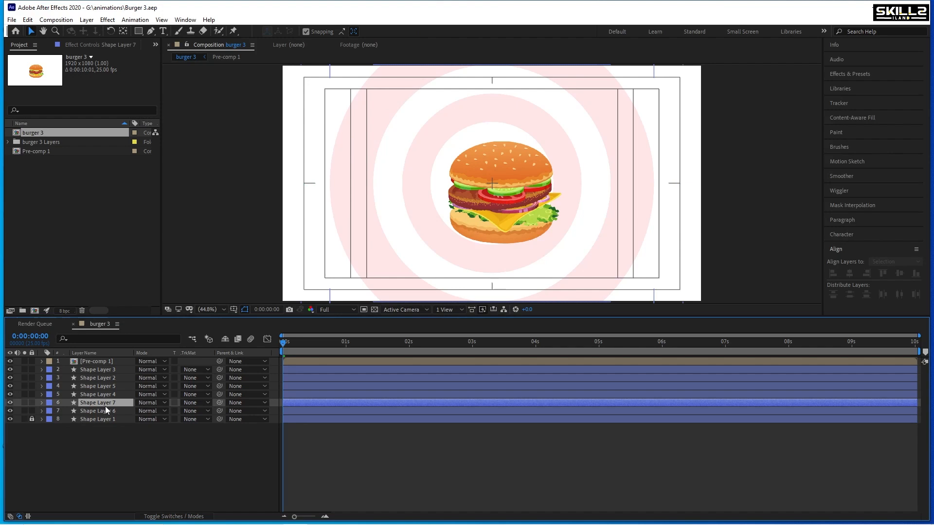
shift+click(104, 412)
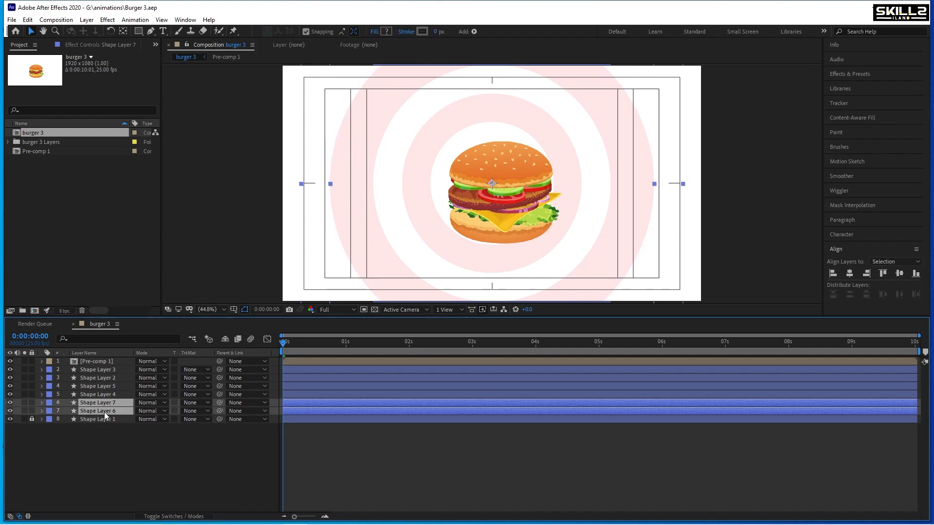
key(ctrl+d)
drag(103, 410, 91, 430)
key(ctrl+s)
Step: Raise the Scale keyframes of Shape Layers 9 and 8 together to start at 318% and 358%, and save the project
key(s)
drag(431, 424, 223, 445)
drag(151, 428, 183, 426)
drag(188, 426, 196, 426)
key(ctrl+s)
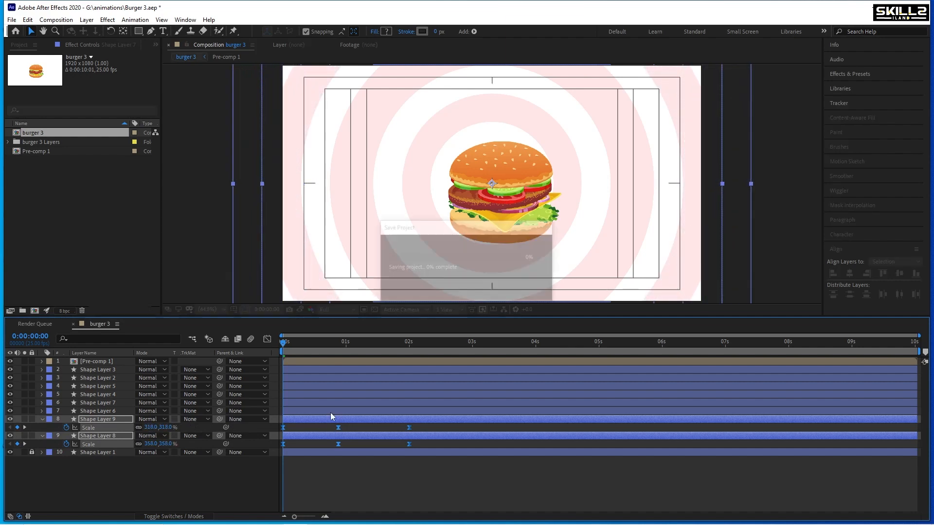
Step: Preview the burger animation with the pulsing background rings and collapse the properties of Shape Layers 9 and 8
key(space)
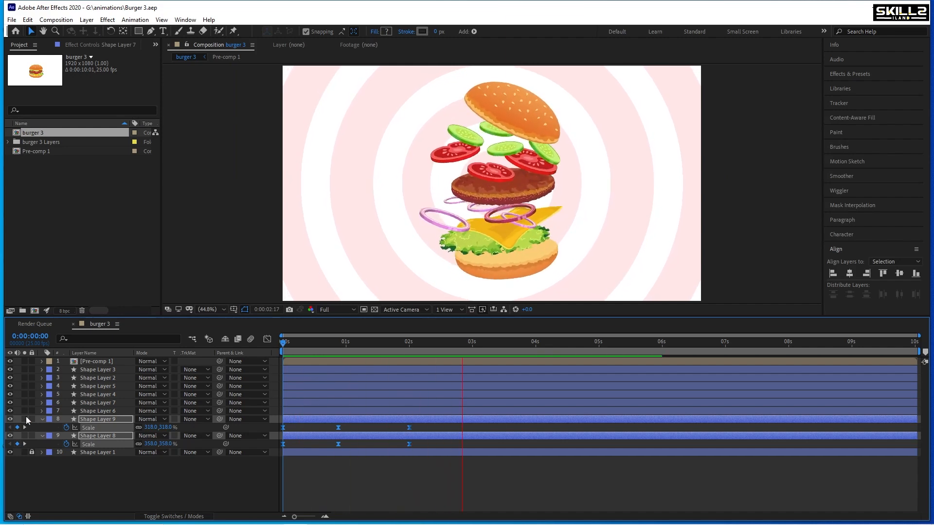
key(ctrl+a)
click(42, 419)
click(50, 460)
click(92, 428)
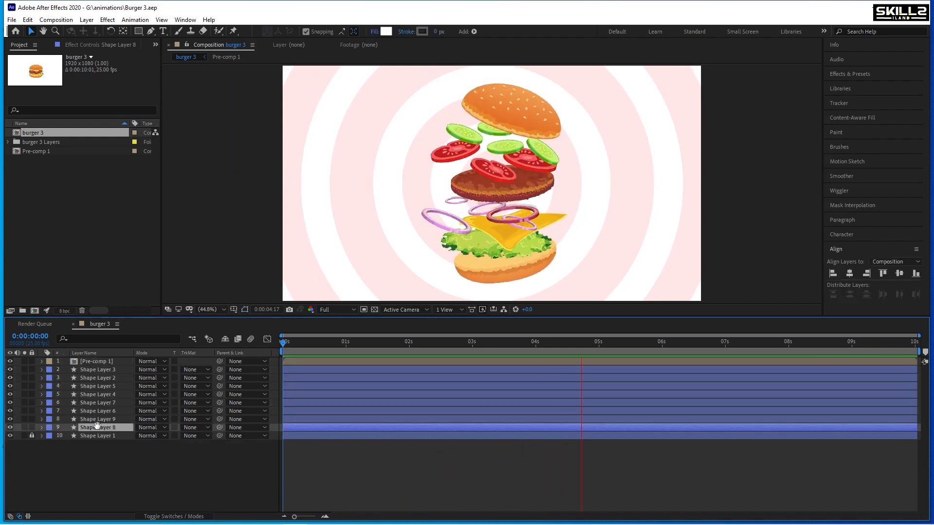
Step: Change the fill color of the pink circles, Shape Layers 3, 5, 7 and 9, to pale green (F5FFE3)
click(100, 419)
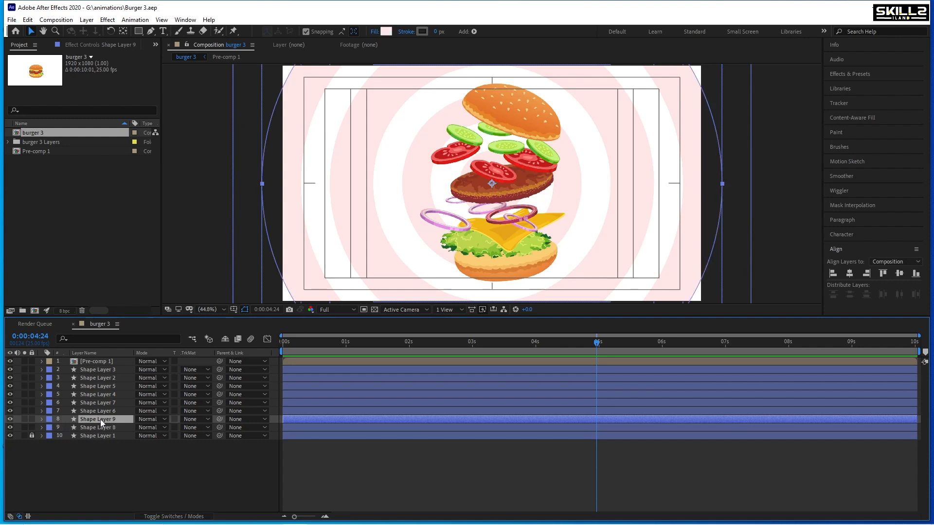
click(10, 419)
click(10, 419)
ctrl+click(100, 404)
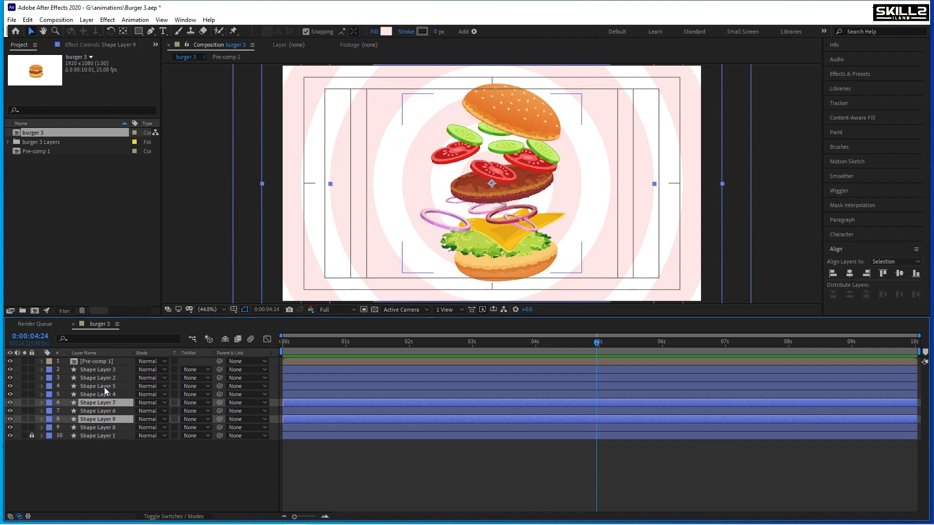
ctrl+click(104, 387)
ctrl+click(106, 372)
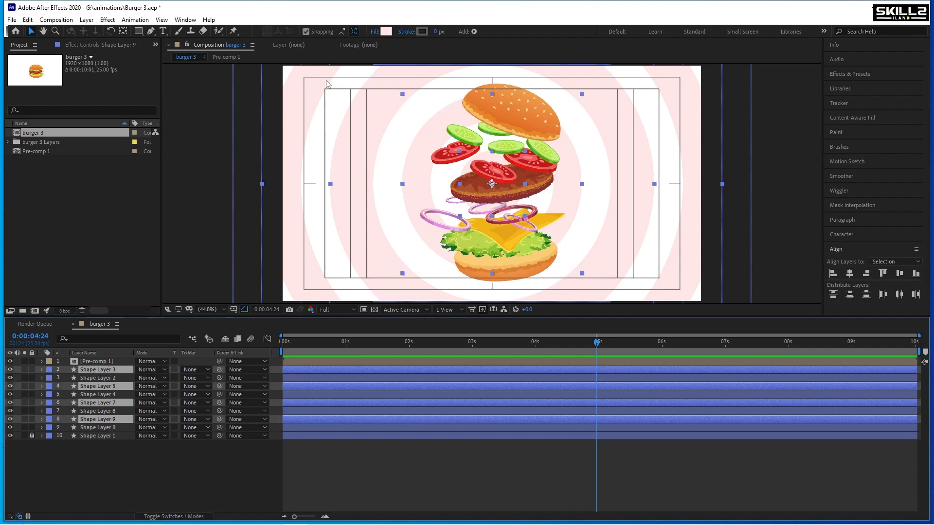
click(386, 31)
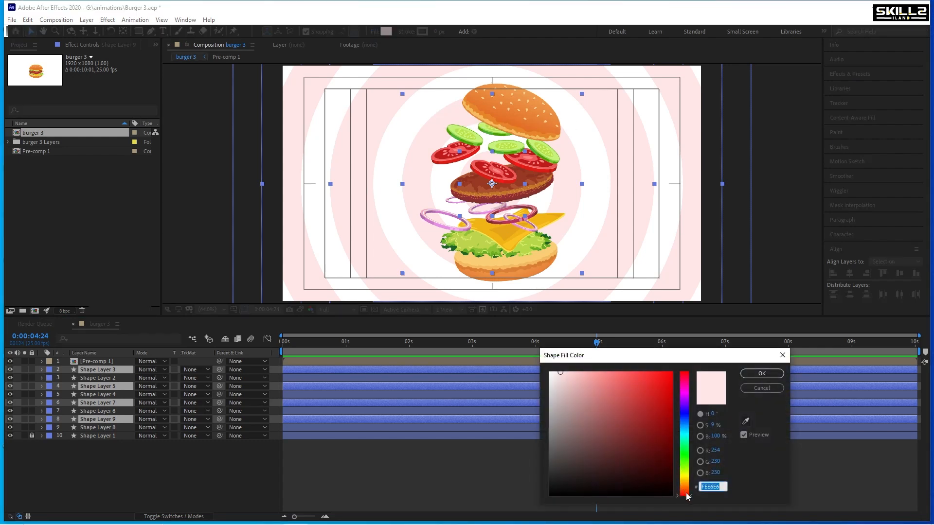
drag(688, 496, 688, 481)
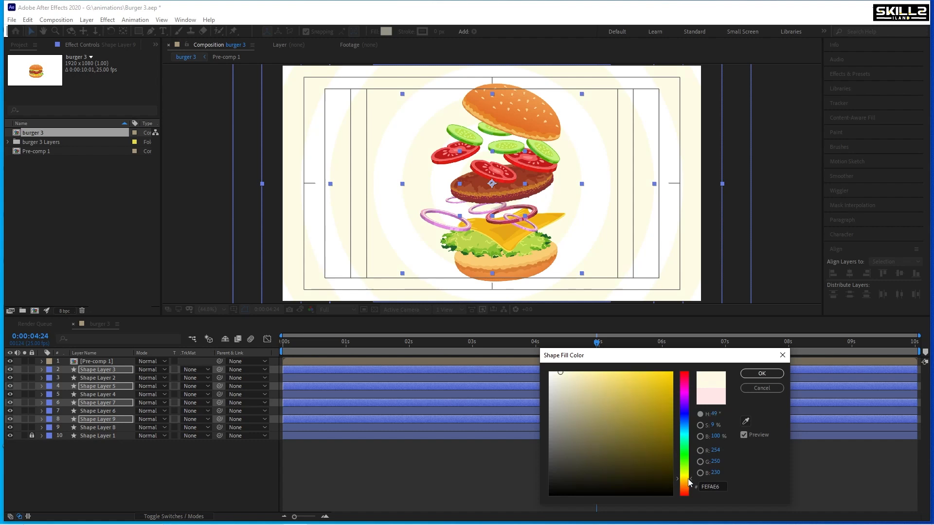
click(600, 380)
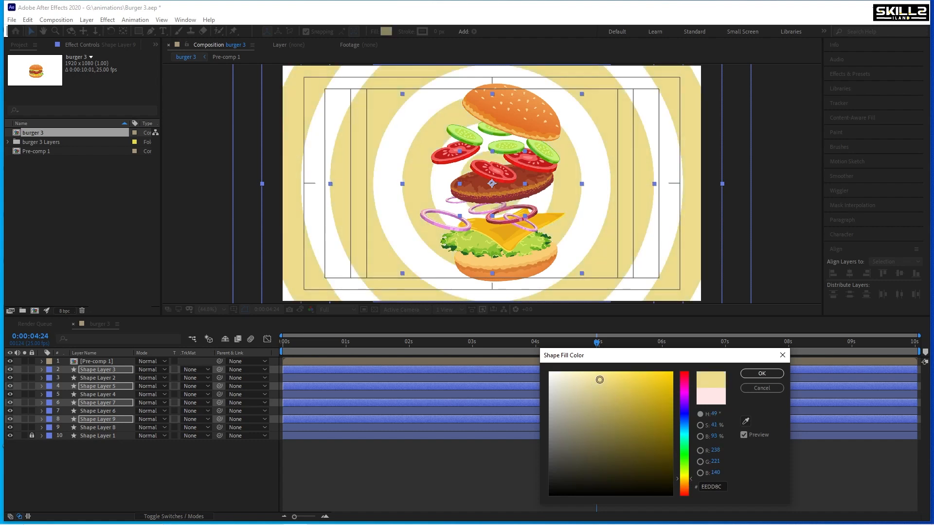
mouse_move(600, 380)
mouse_down()
mouse_move(631, 379)
mouse_move(615, 372)
mouse_up()
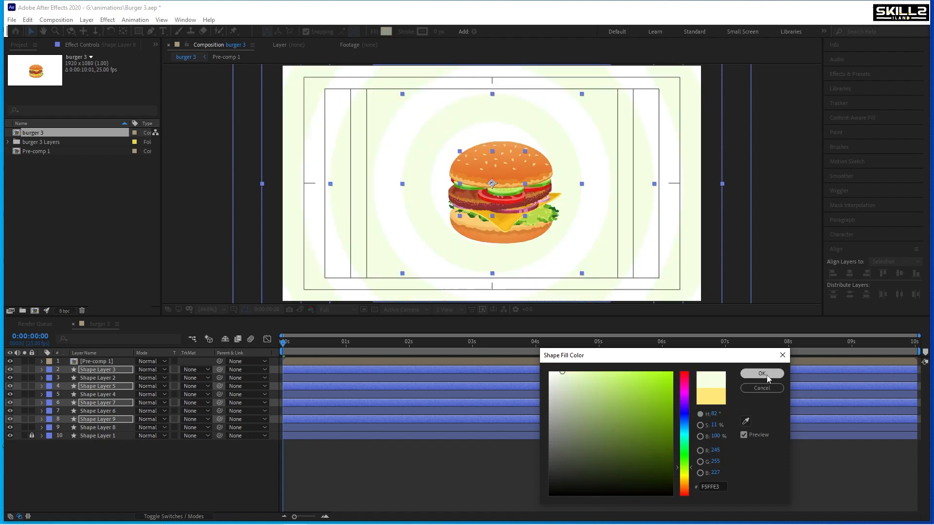
key(Return)
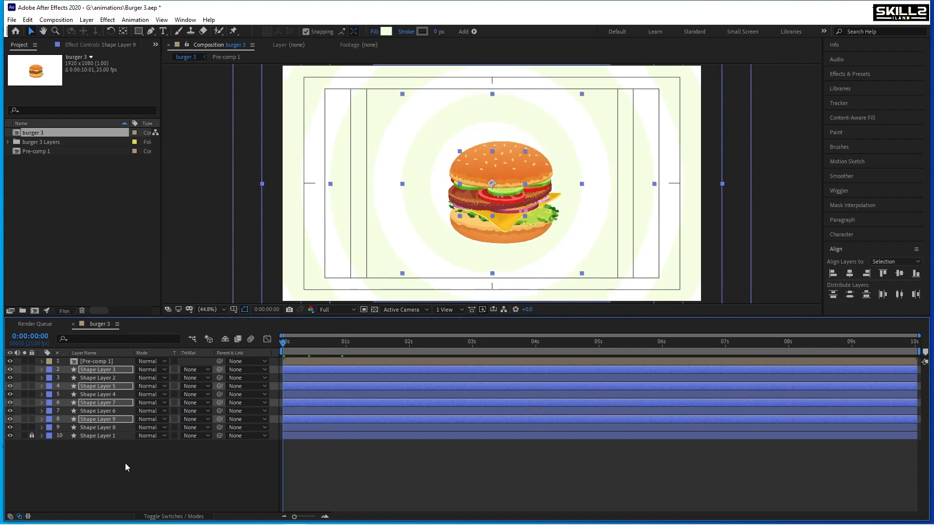
Step: Deselect the circle layers and preview the burger animation with the recolored rings
click(125, 463)
key(space)
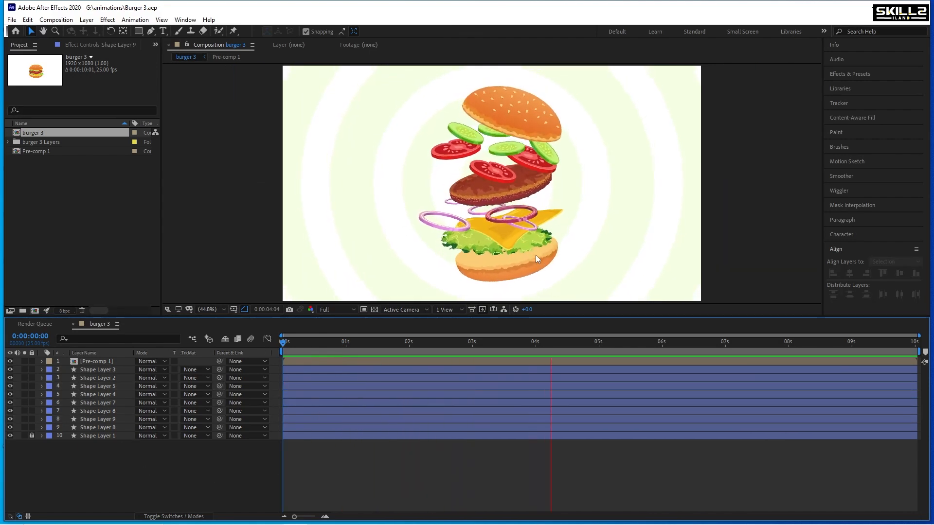
key(space)
Step: Apply the Drop Shadow effect to the Pre-comp 1 layer
click(101, 363)
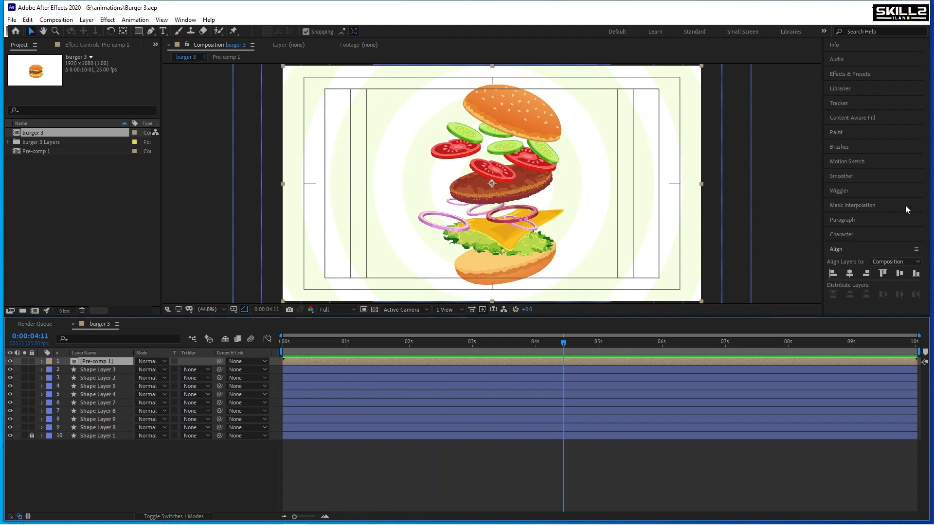
click(865, 80)
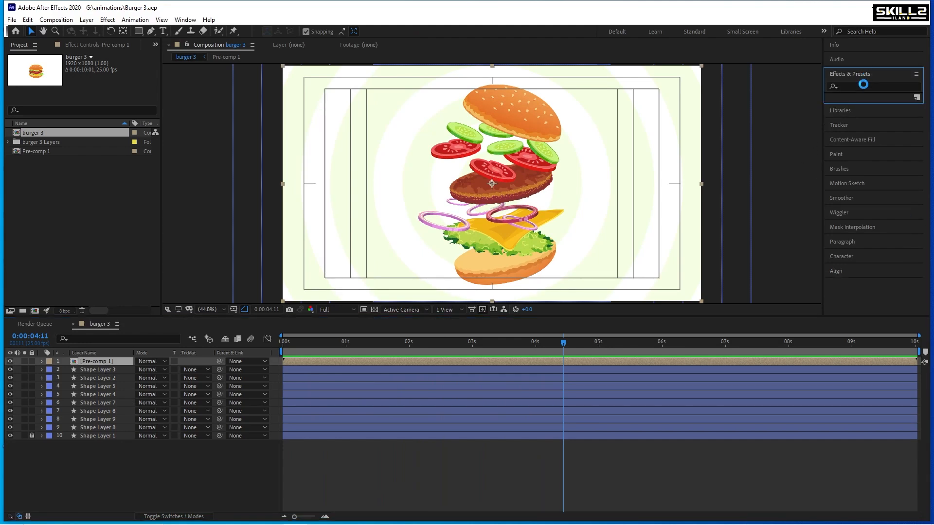
click(863, 86)
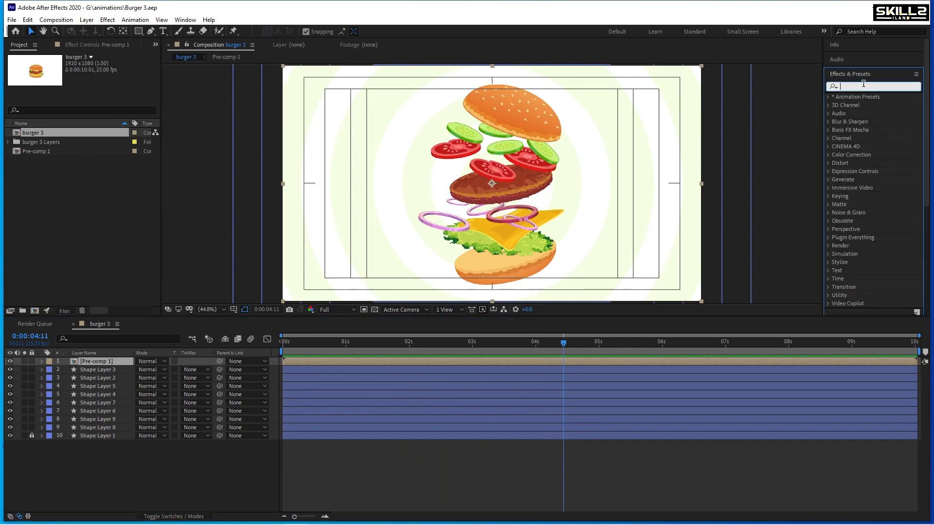
text(drop)
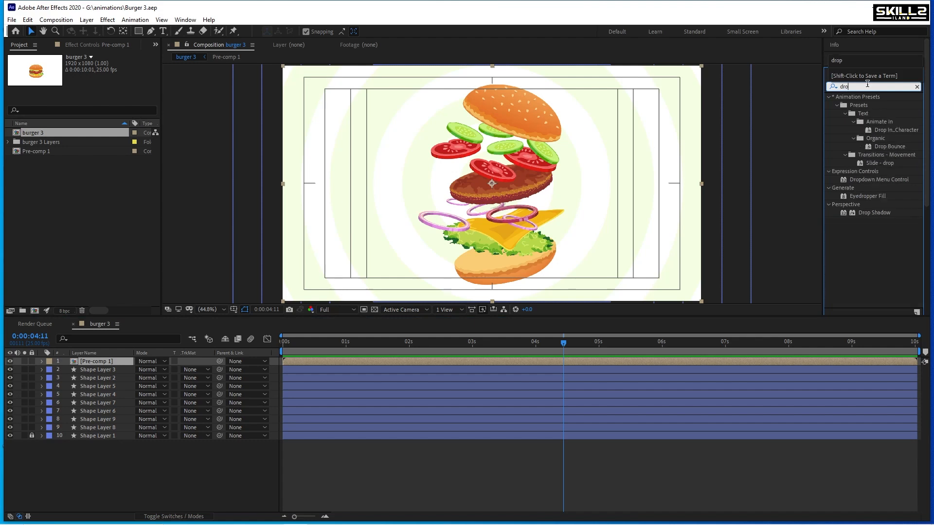
double_click(874, 212)
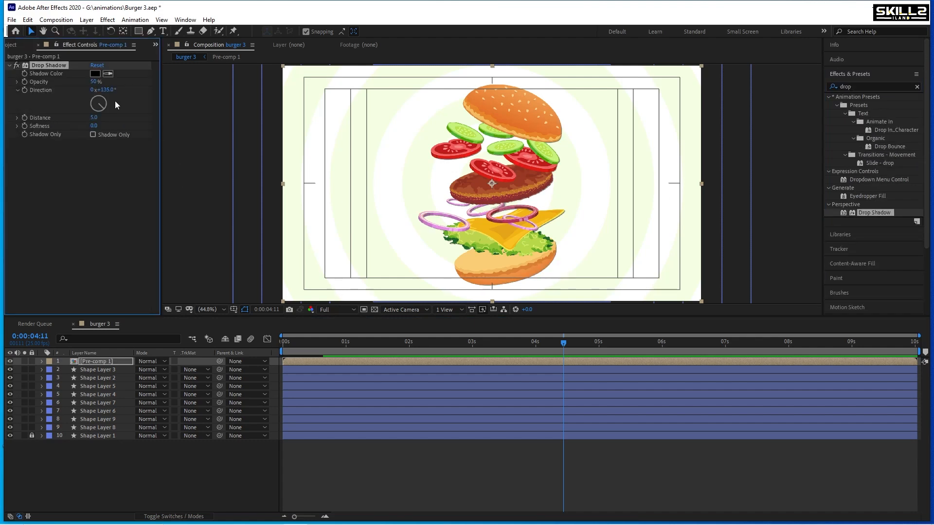
Step: Set the drop shadow's Softness to 20 and save the project
click(93, 126)
text(20)
key(Return)
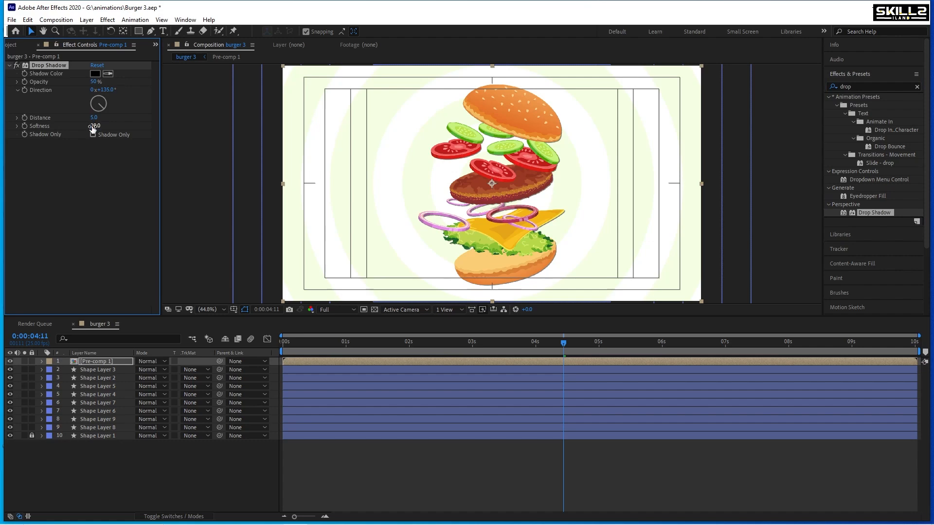
key(ctrl+s)
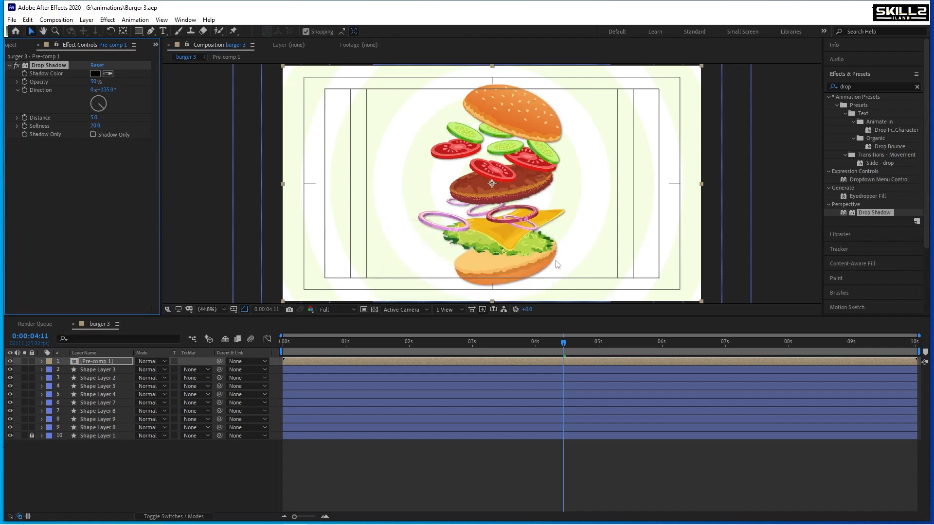
Step: Add a new empty shape layer to the burger 3 composition
scroll(538, 245, up, 3)
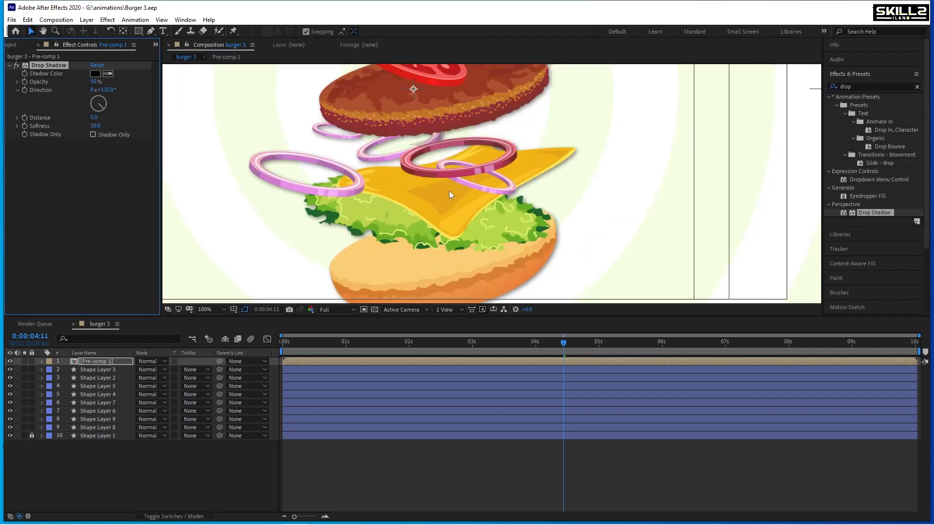
scroll(448, 191, down, 3)
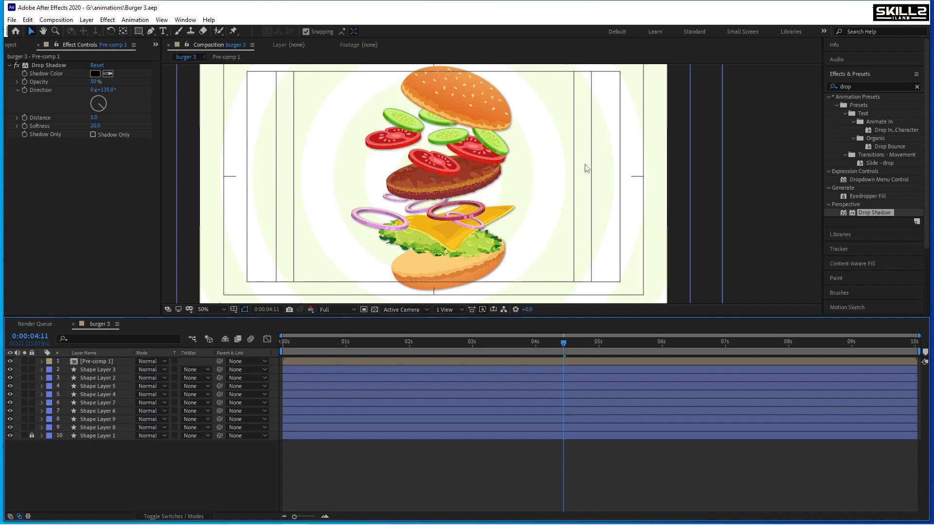
right_click(85, 470)
mouse_move(121, 363)
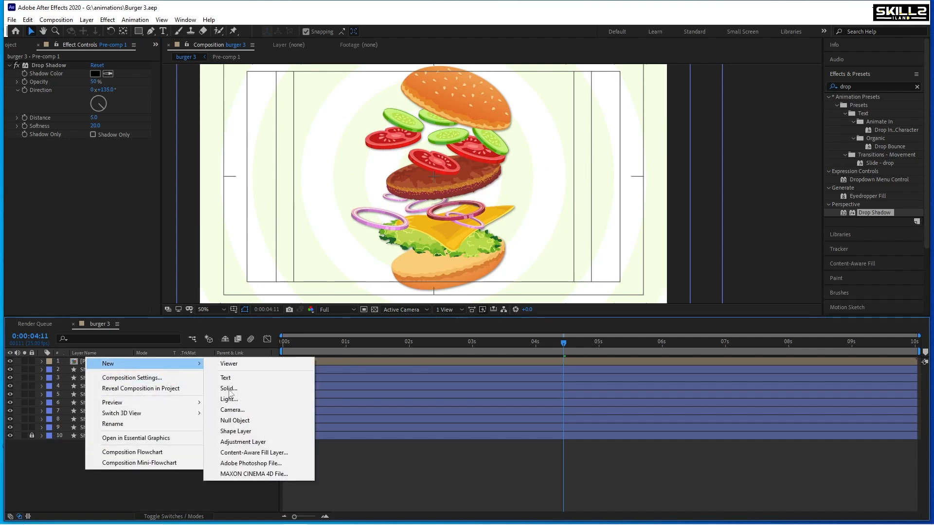
click(243, 431)
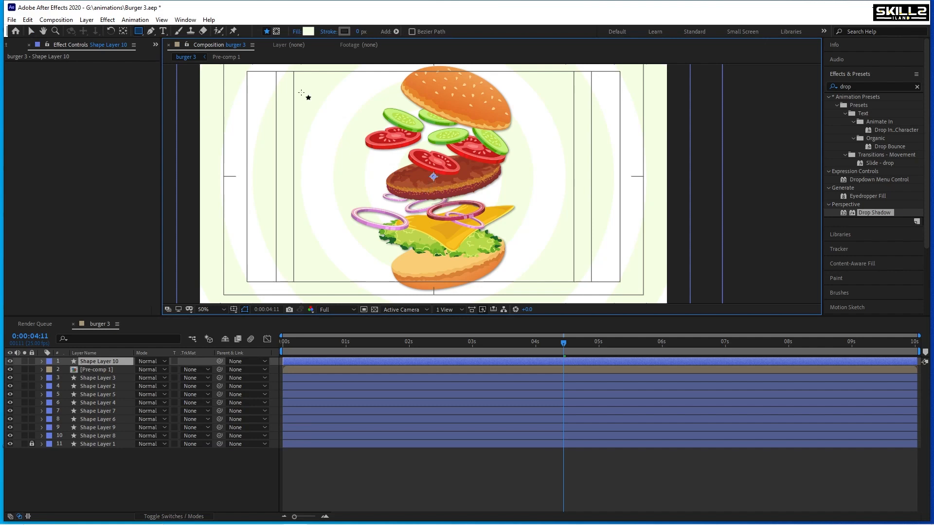
Step: Draw a narrow triangular ray on Shape Layer 10 with the Pen tool, from the composition's center past its right edge
click(151, 31)
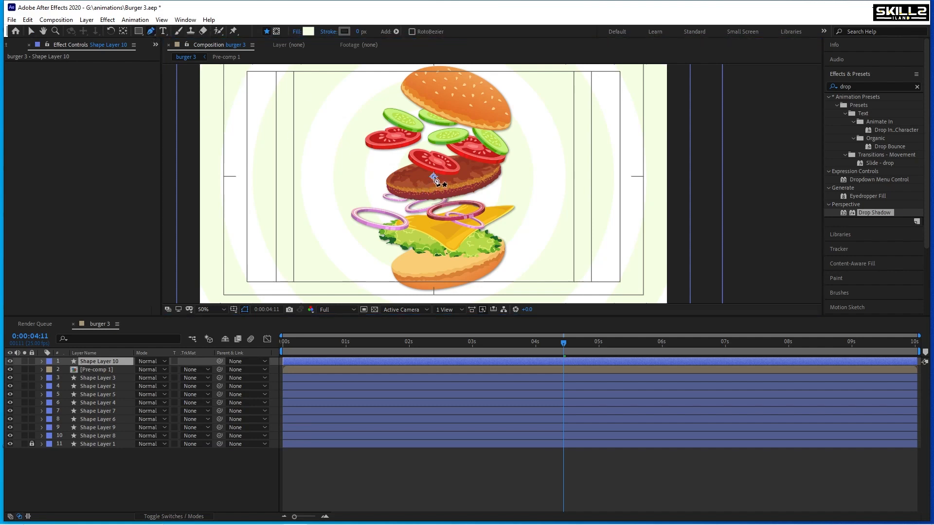
click(434, 176)
click(709, 139)
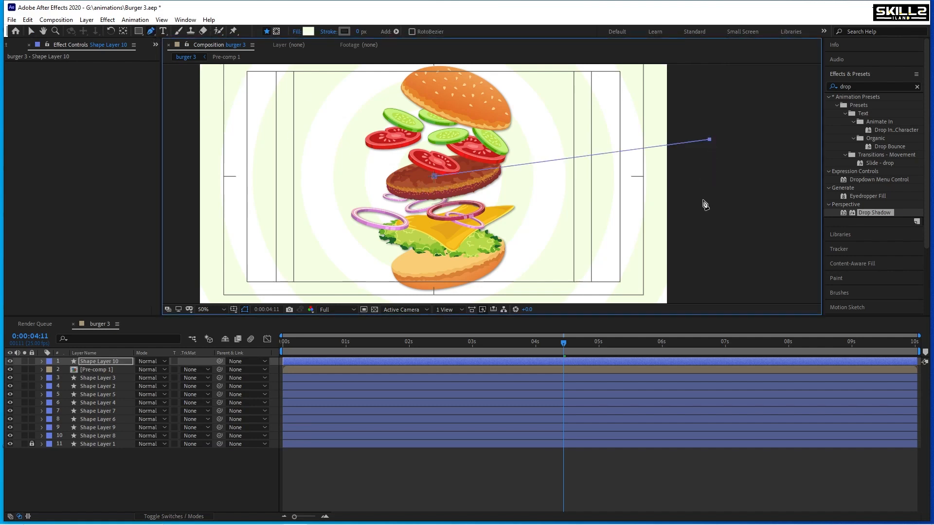
click(703, 199)
click(433, 176)
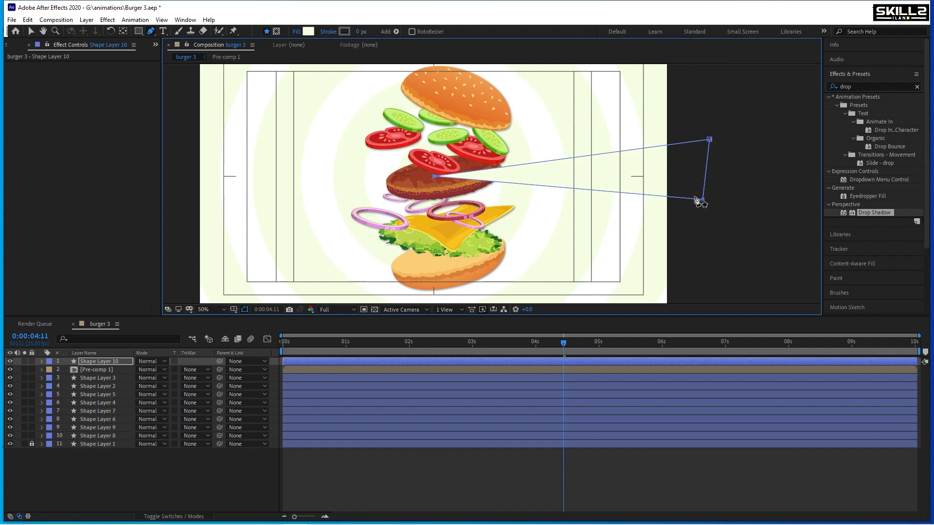
mouse_move(702, 199)
mouse_down()
mouse_move(723, 202)
mouse_move(714, 200)
mouse_up()
click(107, 369)
click(109, 362)
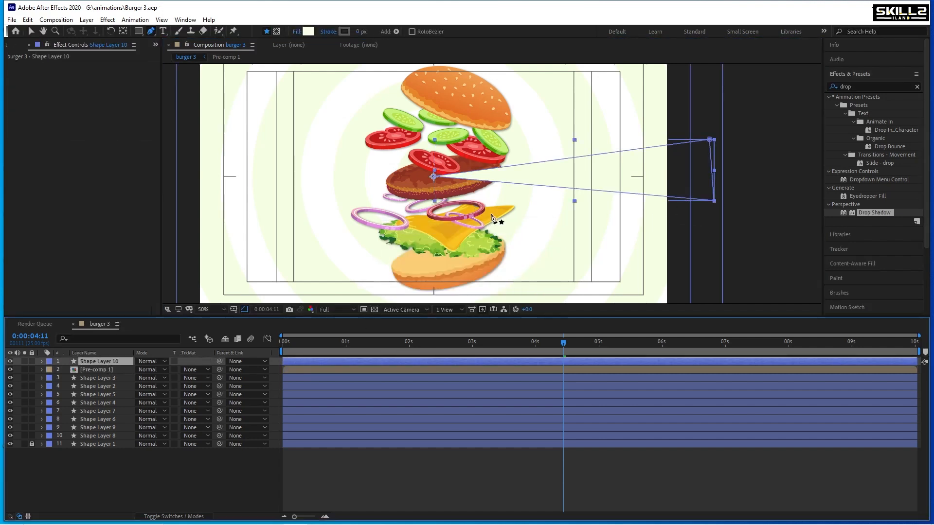
Step: Change the triangular ray's fill type to Linear Gradient
click(294, 32)
click(231, 212)
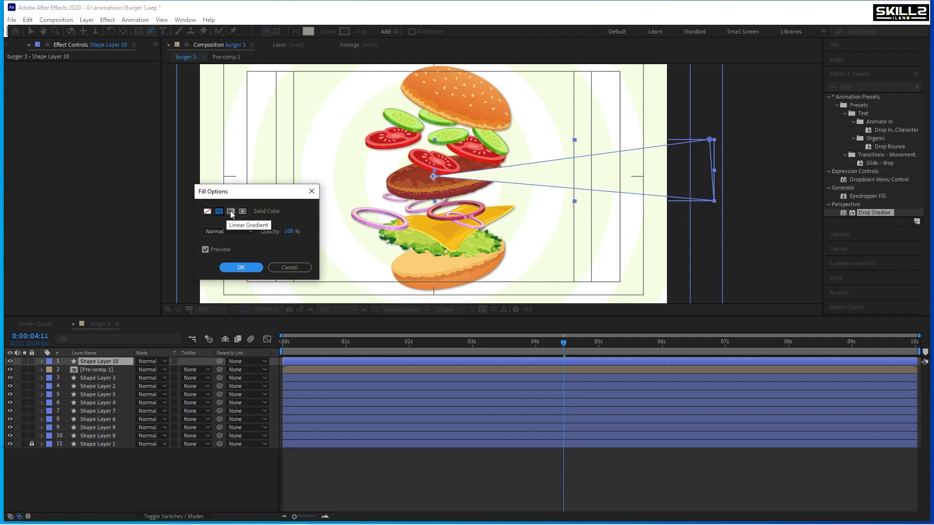
click(240, 268)
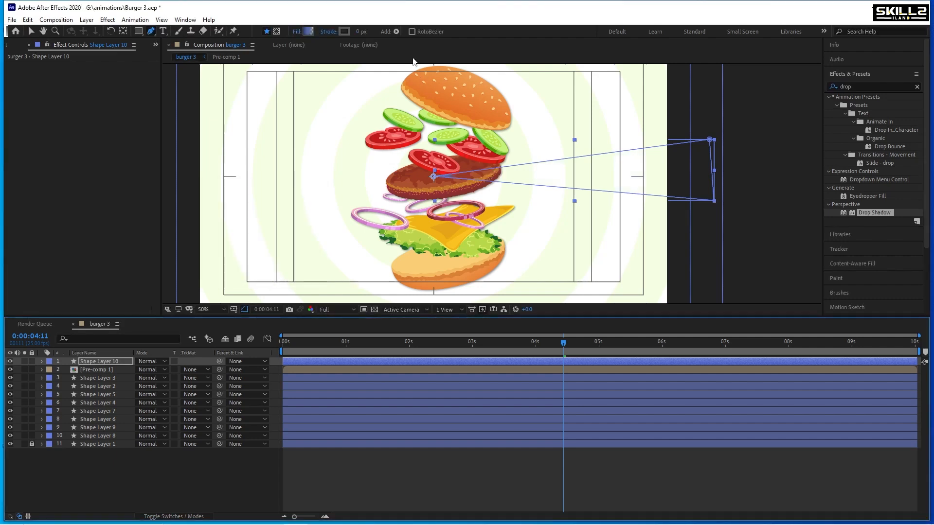
Step: Remove the ray gradient's middle color and opacity stops and set its starting color to green (169900)
click(308, 31)
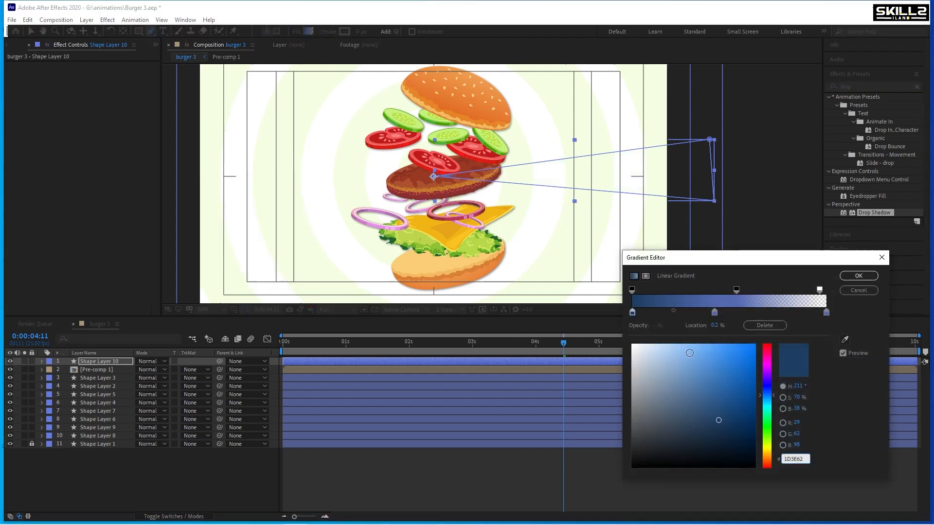
drag(714, 313, 717, 348)
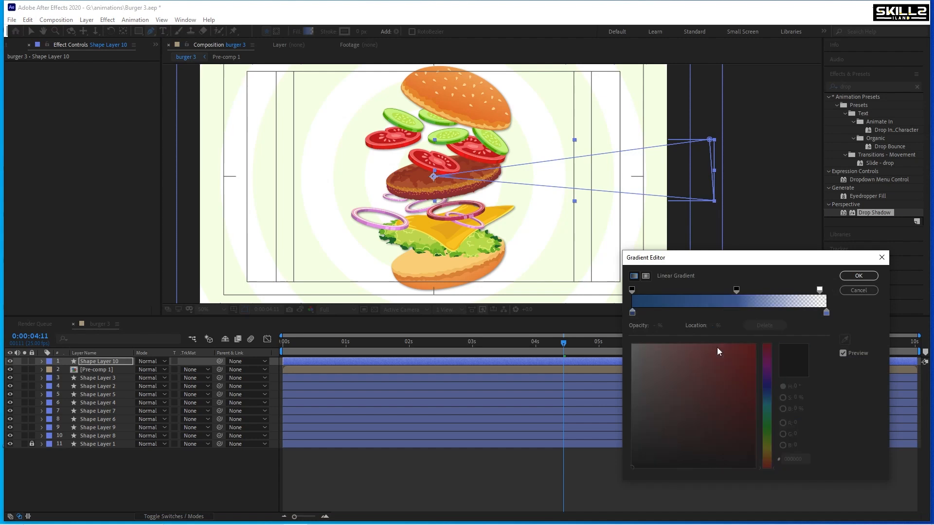
drag(737, 290, 735, 235)
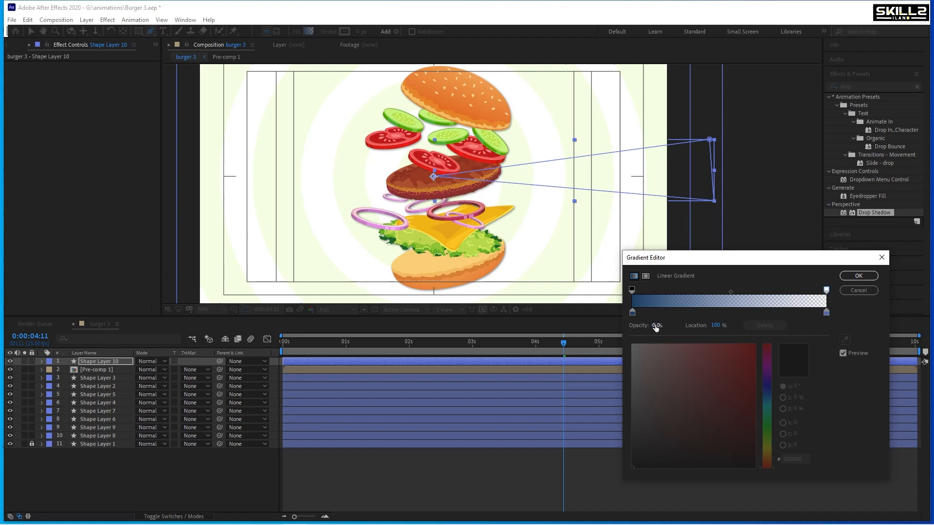
click(632, 313)
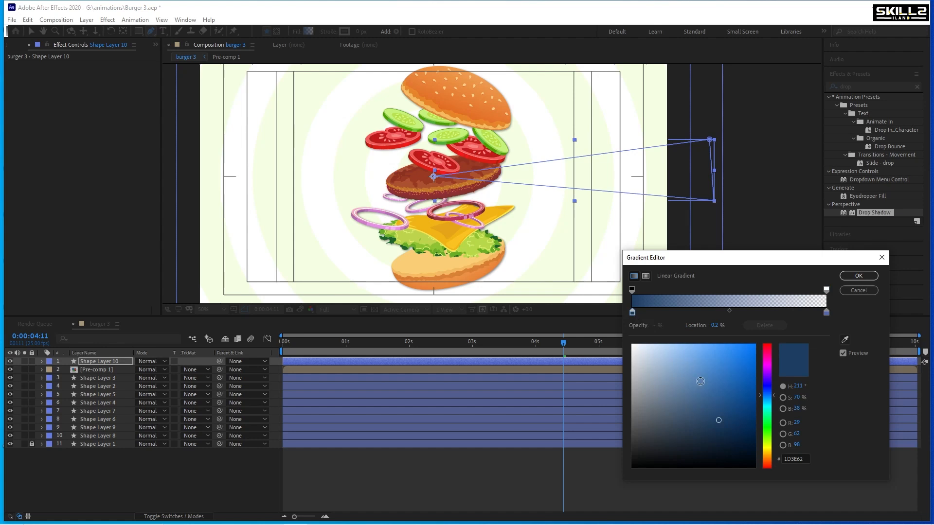
drag(765, 397, 762, 433)
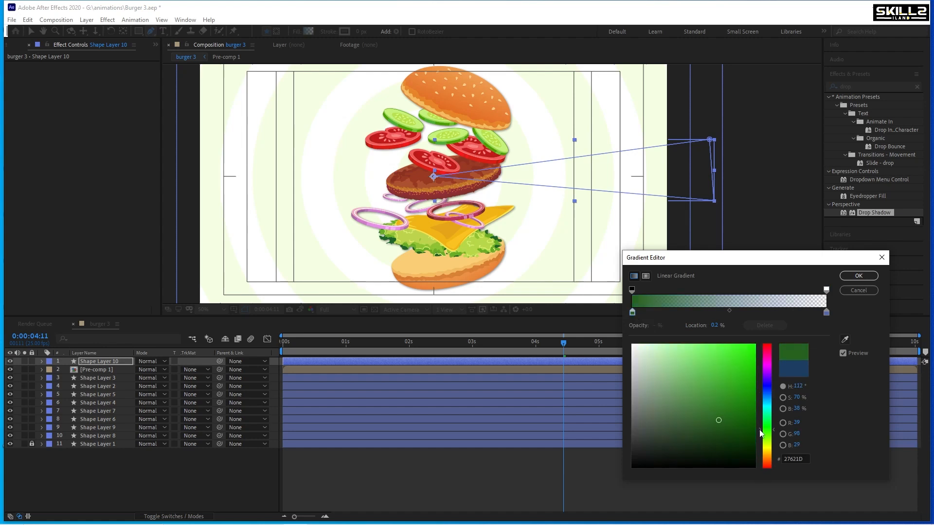
drag(731, 403, 758, 393)
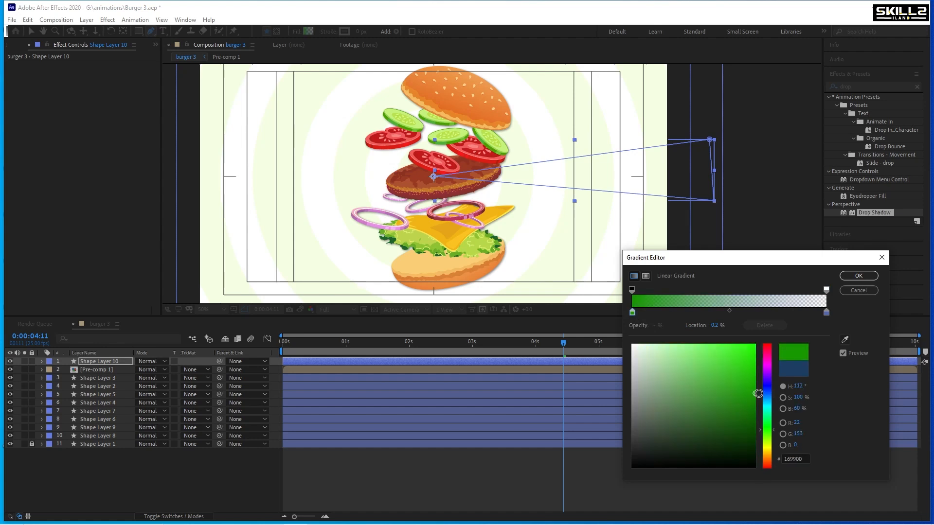
click(858, 275)
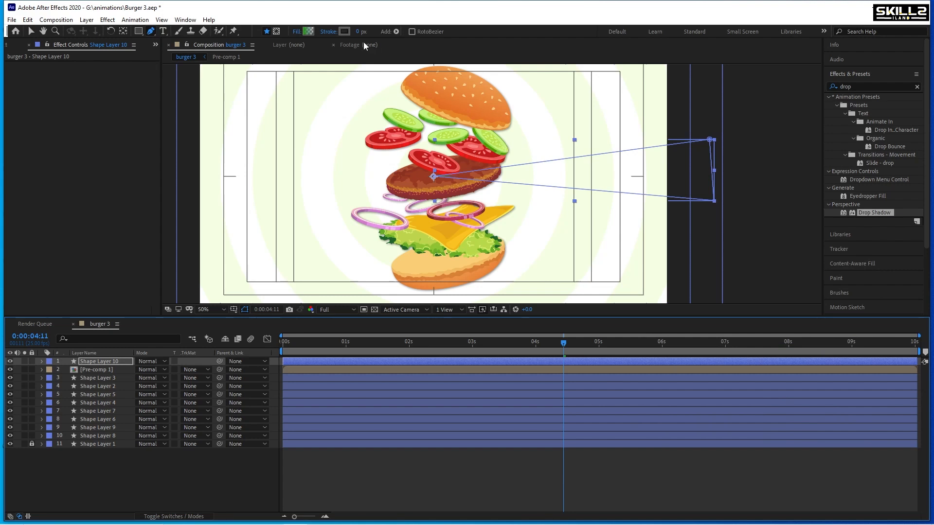
Step: Extend the ray's gradient end point from the burger's center to the triangle's outer edge and save the project
key(v)
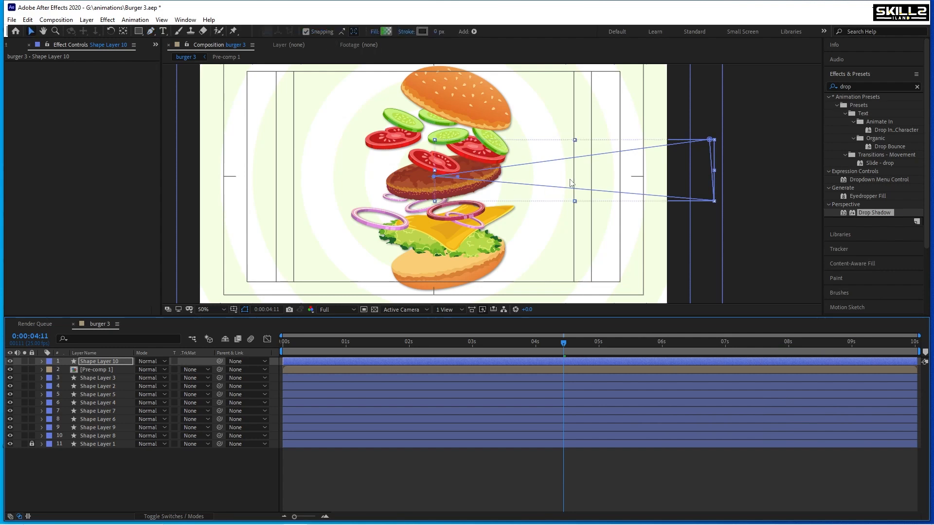
scroll(459, 169, down, 1)
scroll(460, 168, up, 1)
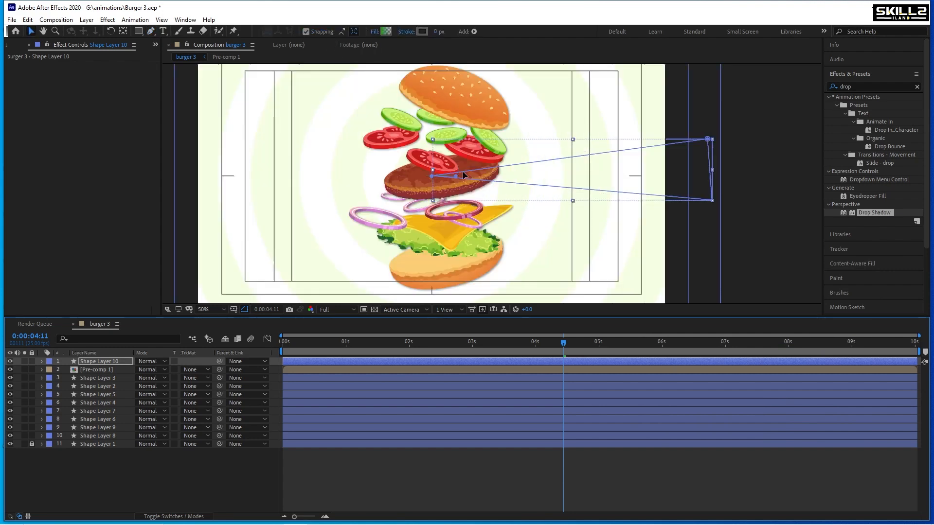
drag(454, 176, 699, 174)
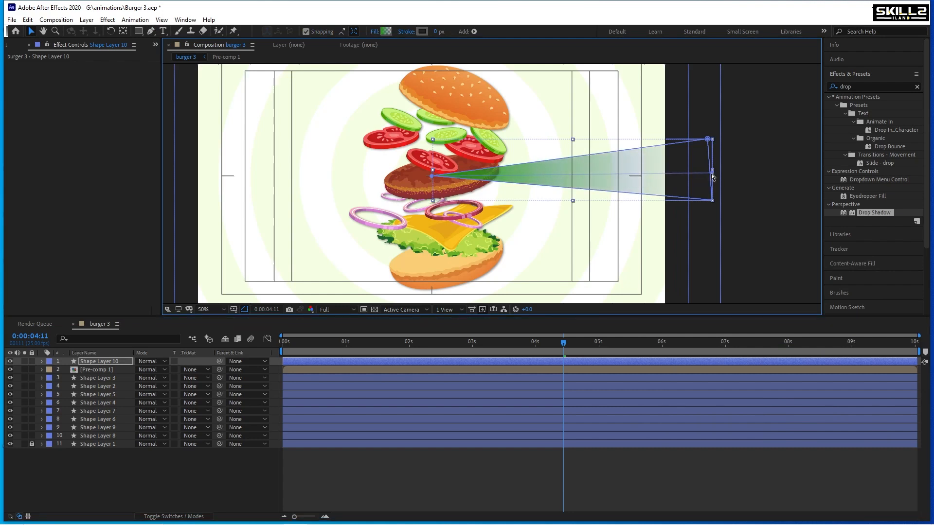
key(ctrl+s)
Step: Move Shape Layer 10 beneath the Pre-comp 1 layer and save the project
drag(97, 361, 95, 375)
click(106, 484)
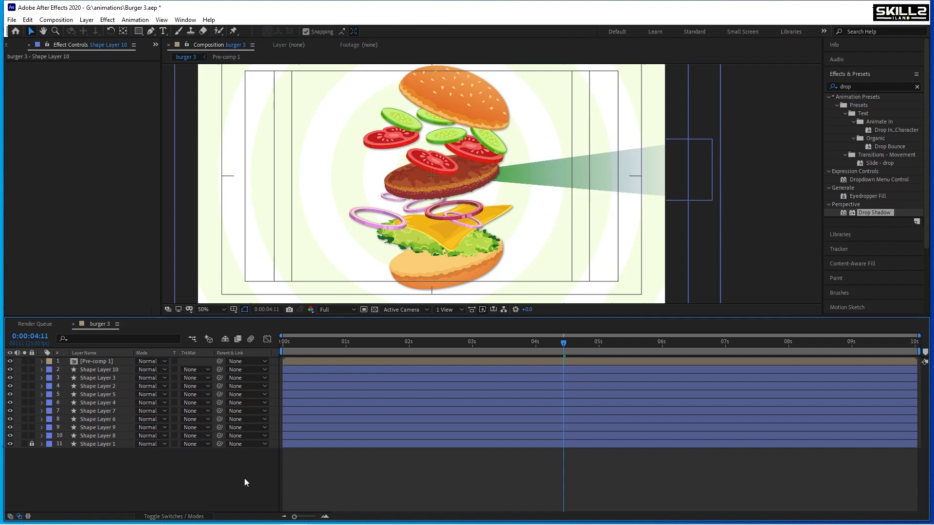
key(ctrl+s)
Step: Change the label color of Shape Layer 10 to Orange
click(99, 362)
click(99, 369)
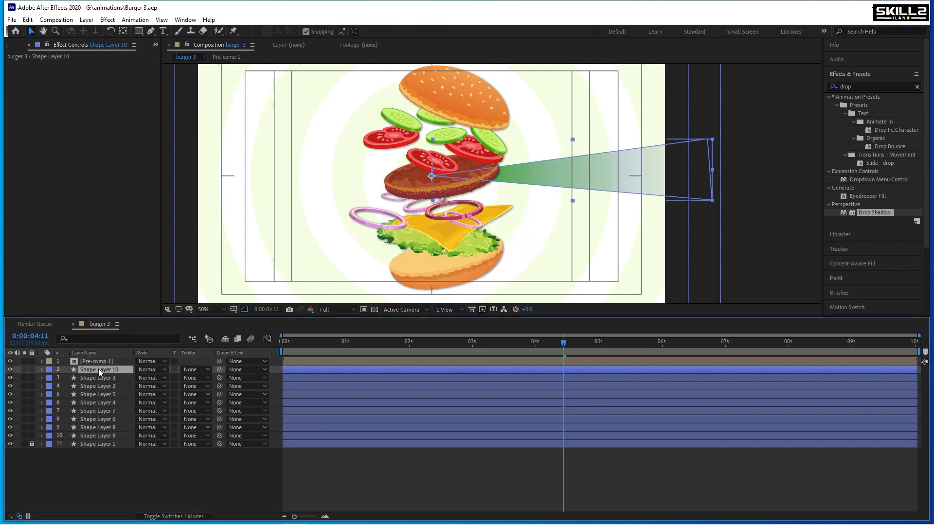
click(49, 370)
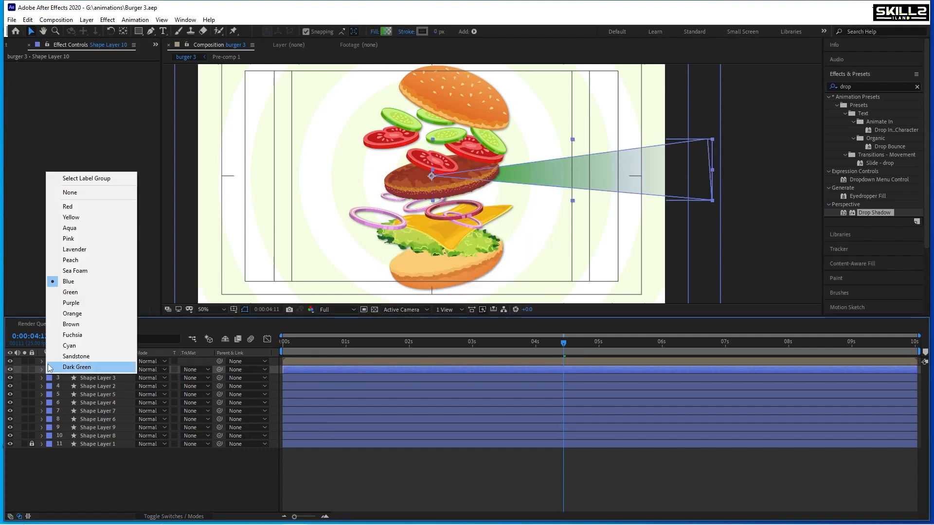
click(84, 314)
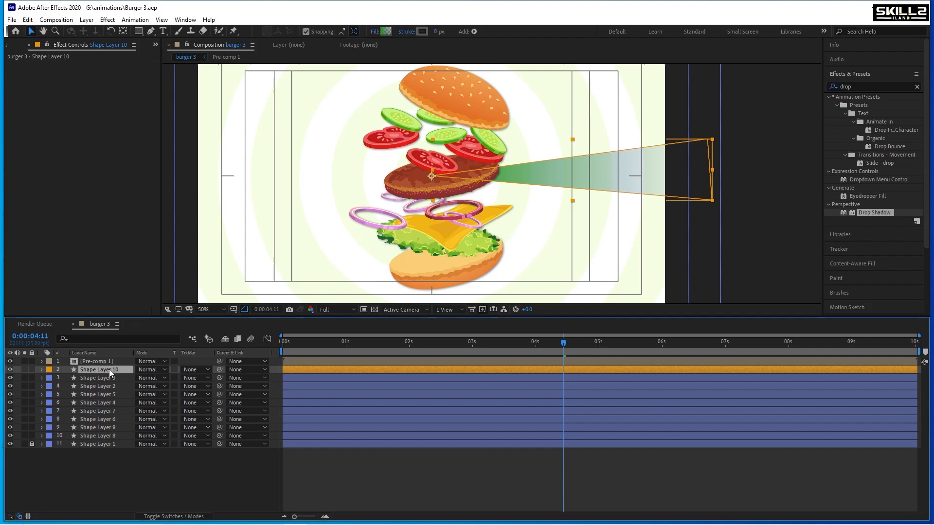
Step: Apply Gaussian Blur (Legacy) to Shape Layer 10 with Blurriness 52.6 and save the project
double_click(867, 87)
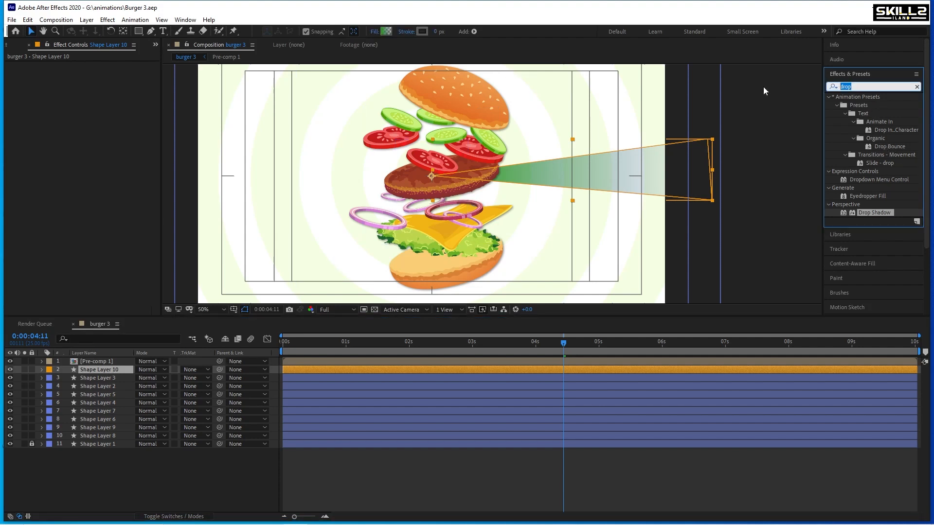
text(blur)
scroll(859, 249, down, 5)
double_click(862, 262)
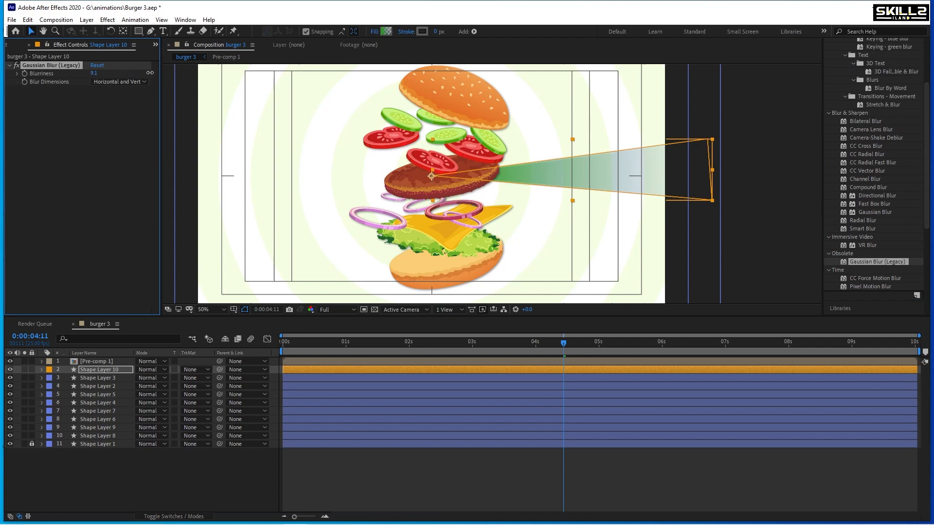
drag(150, 72, 178, 73)
drag(258, 74, 355, 75)
click(778, 119)
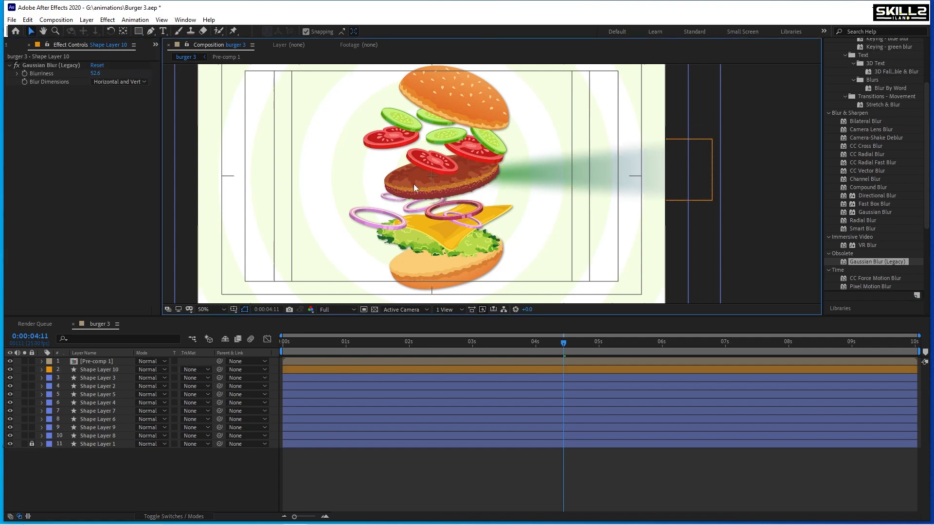
scroll(413, 184, down, 1)
scroll(424, 195, up, 1)
key(ctrl+s)
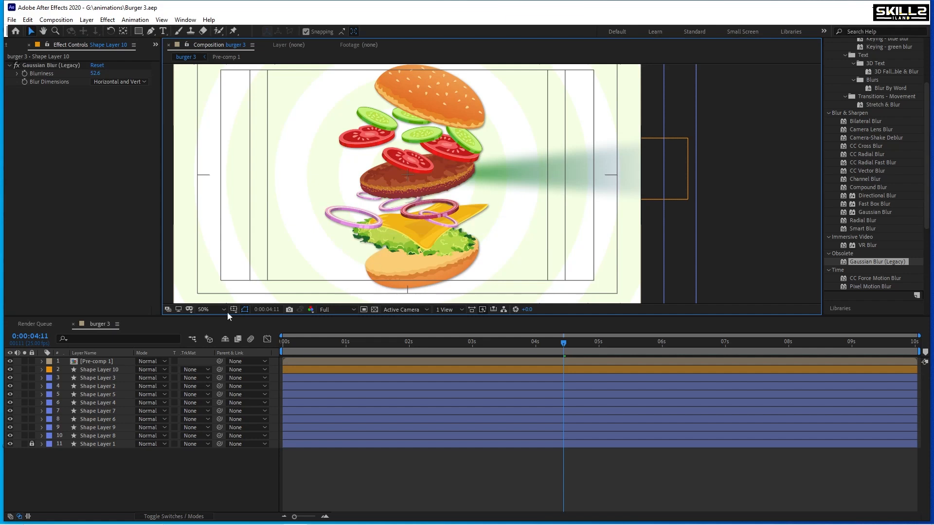
Step: Apply the Glow effect from the Stylize group to Shape Layer 10
click(100, 369)
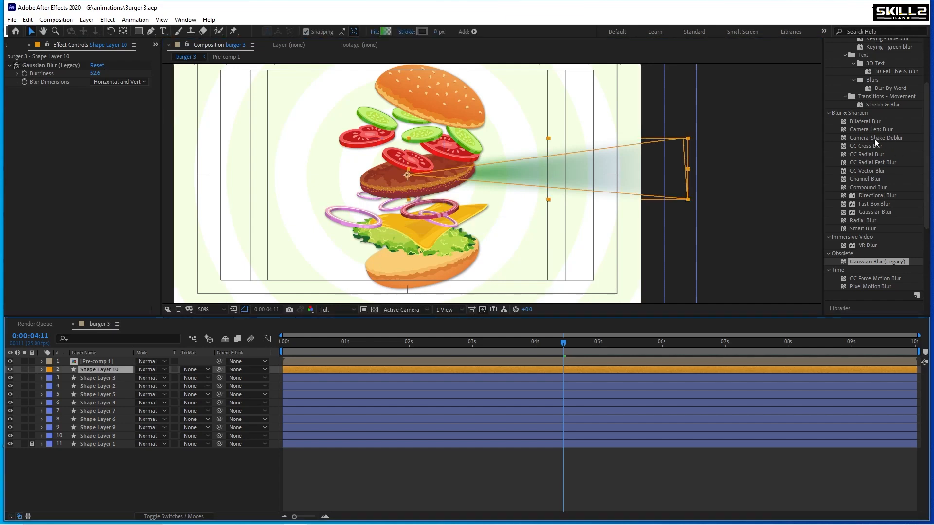
scroll(874, 138, up, 3)
click(863, 87)
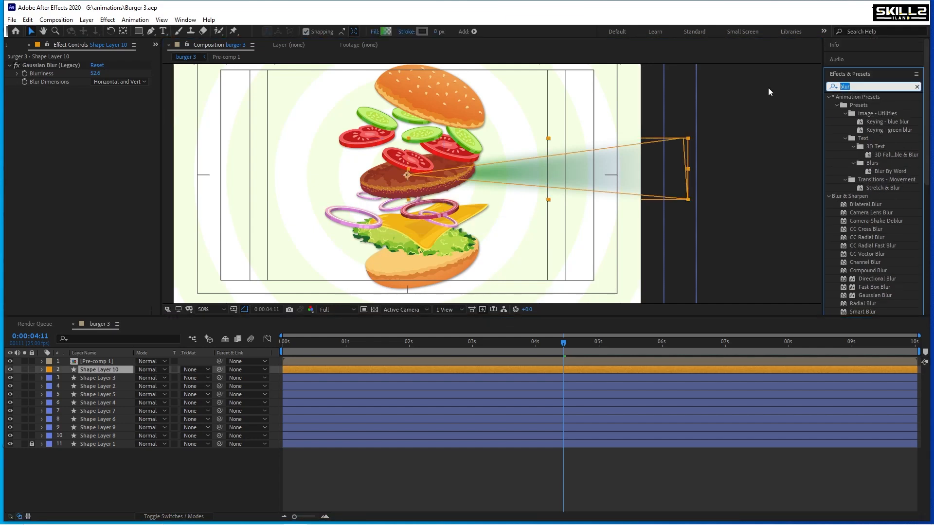
text(glow)
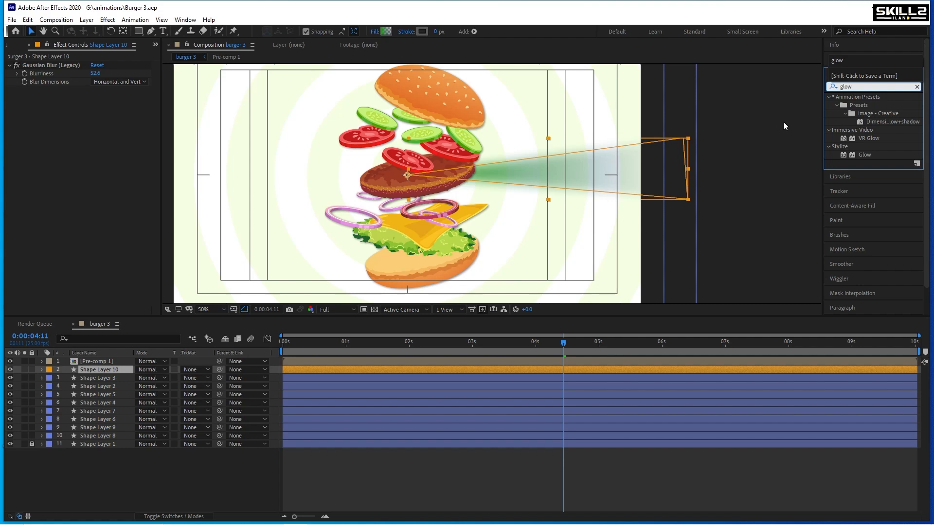
double_click(864, 155)
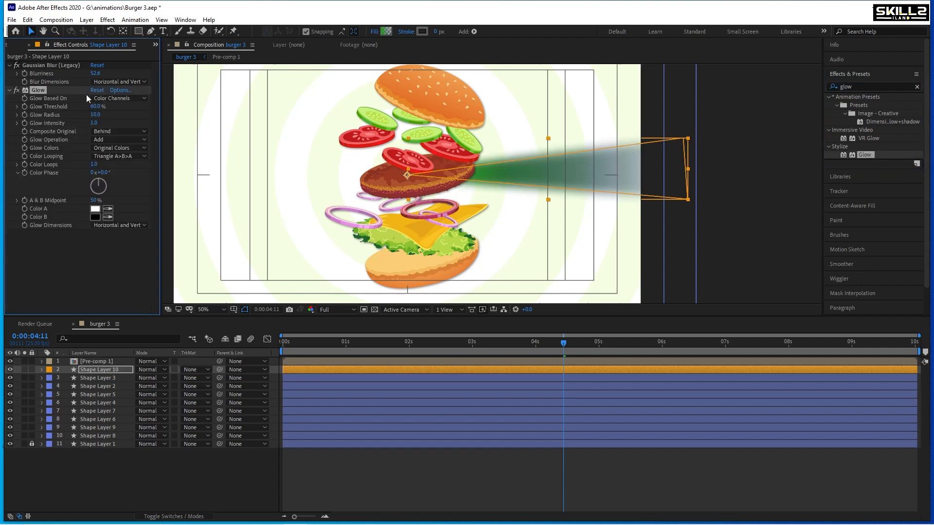
Step: Move Gaussian Blur (Legacy) below Glow in the effect order and set the Glow Threshold to 38%
drag(45, 67, 75, 228)
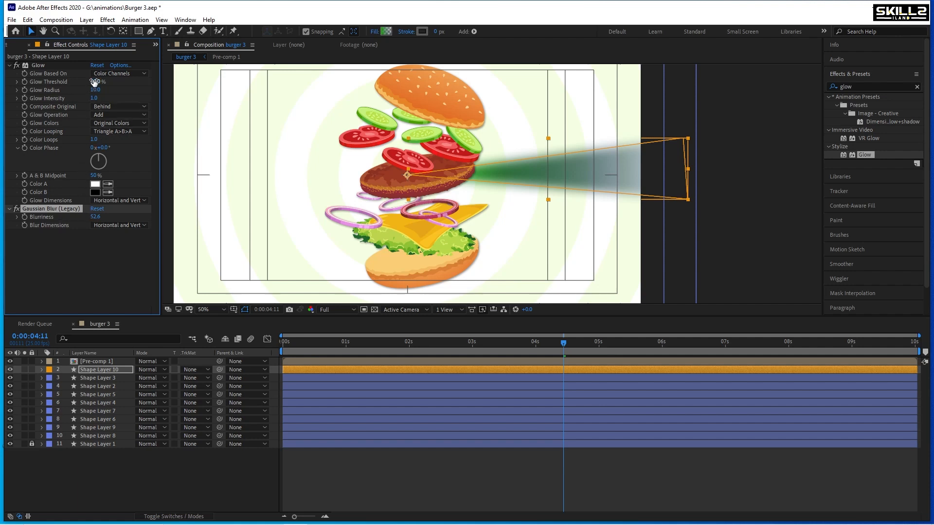
drag(95, 81, 72, 85)
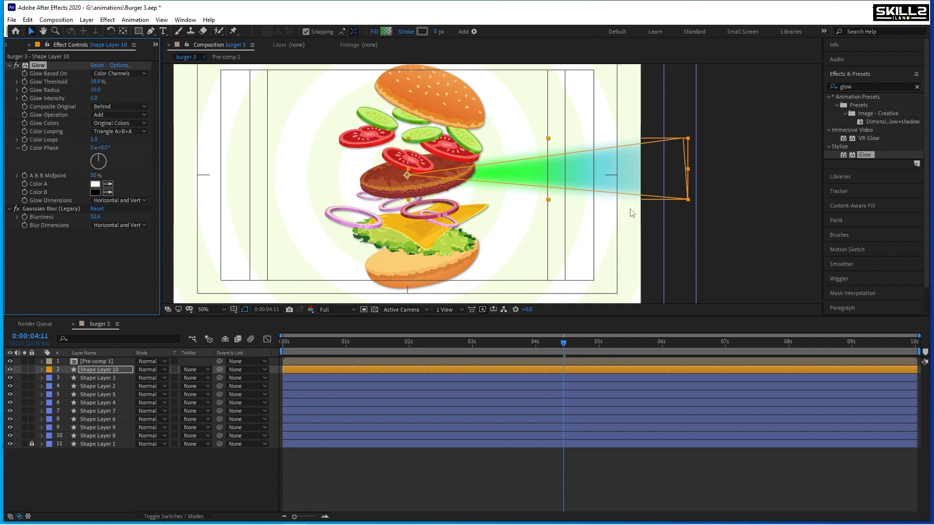
Step: Add a Repeater to the contents of Shape Layer 10 and set its Copies to 20
click(151, 32)
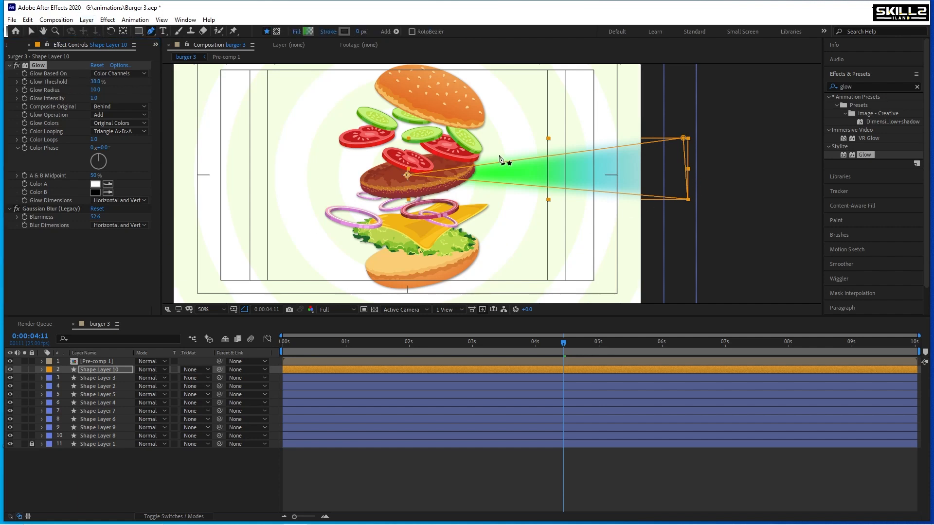
click(684, 140)
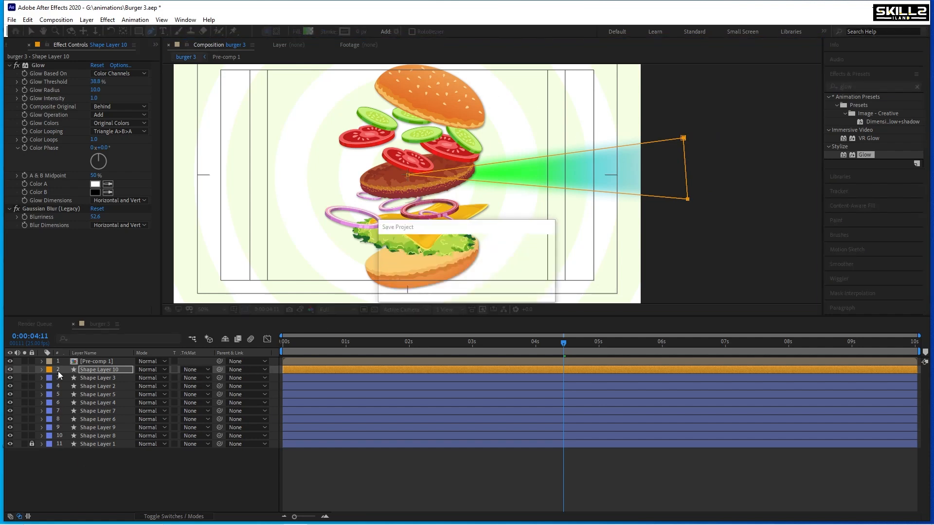
click(40, 370)
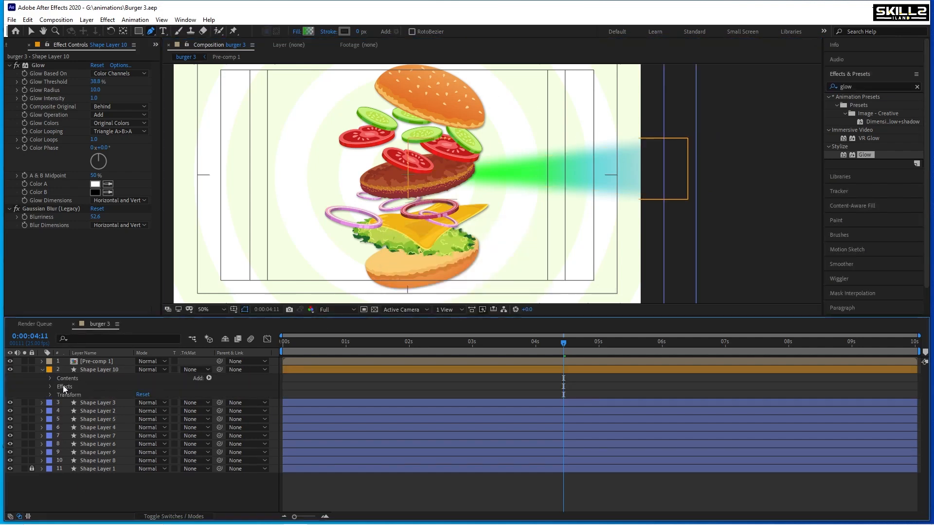
click(209, 378)
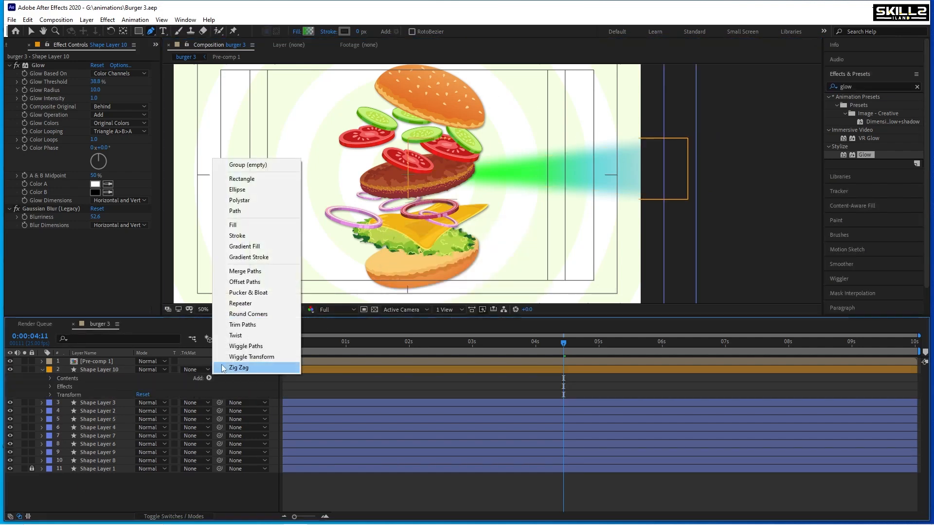
click(261, 303)
click(59, 395)
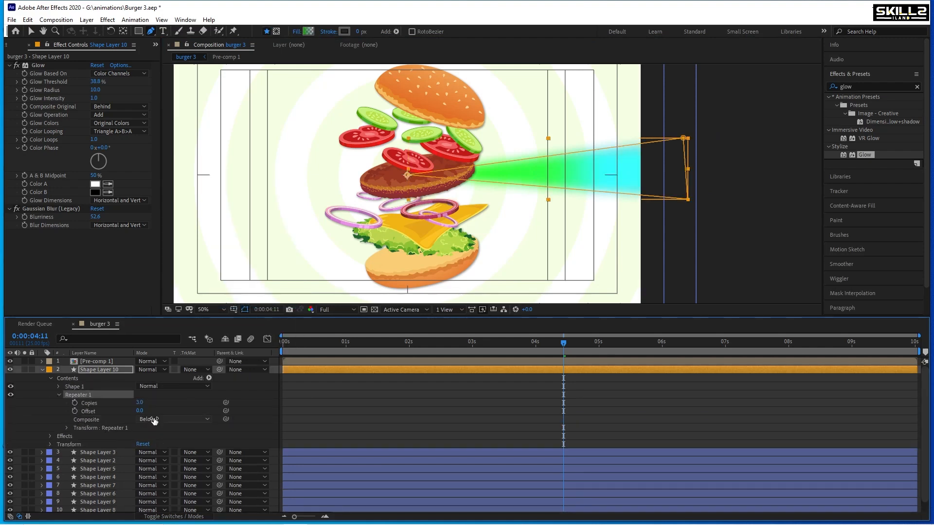
click(140, 403)
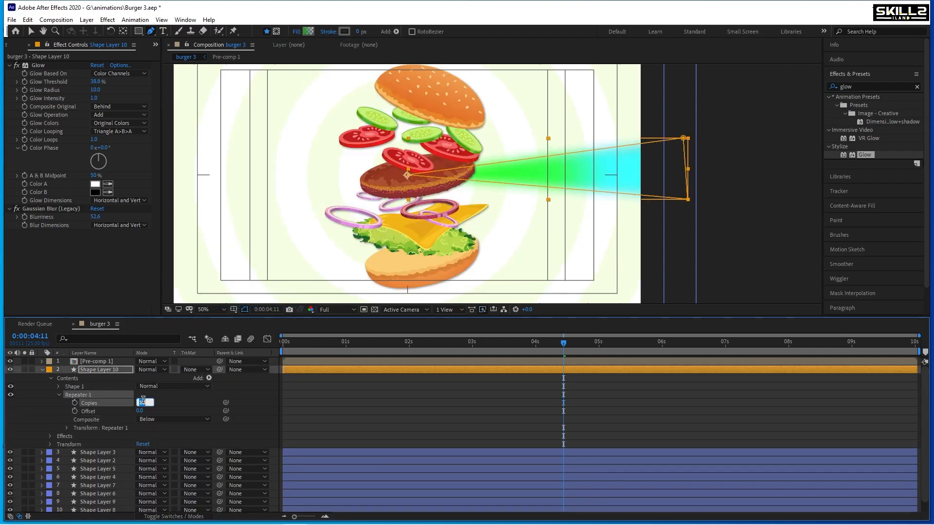
text(20)
key(Return)
Step: Set the Repeater's transform Position to 0,0 and its Rotation to about 17° so the rays fan around the burger, and save the project
click(67, 428)
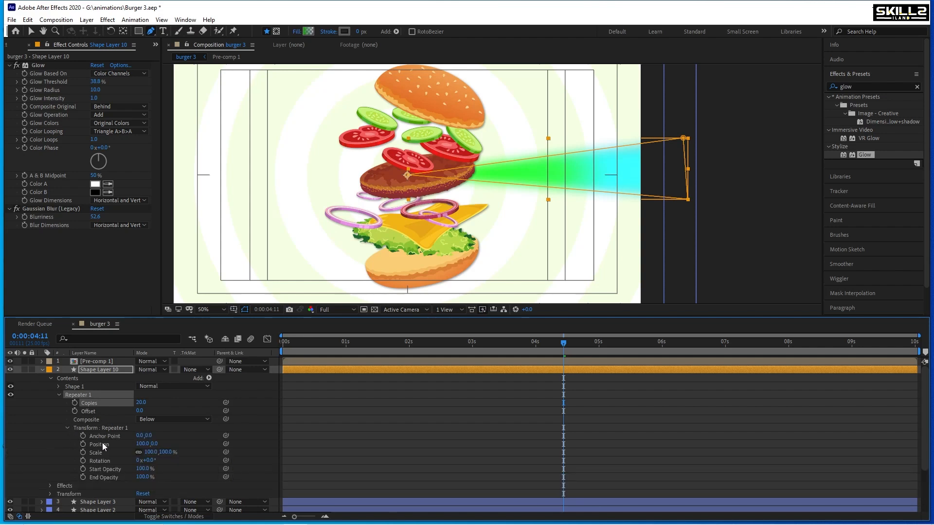
click(140, 443)
text(0)
key(Return)
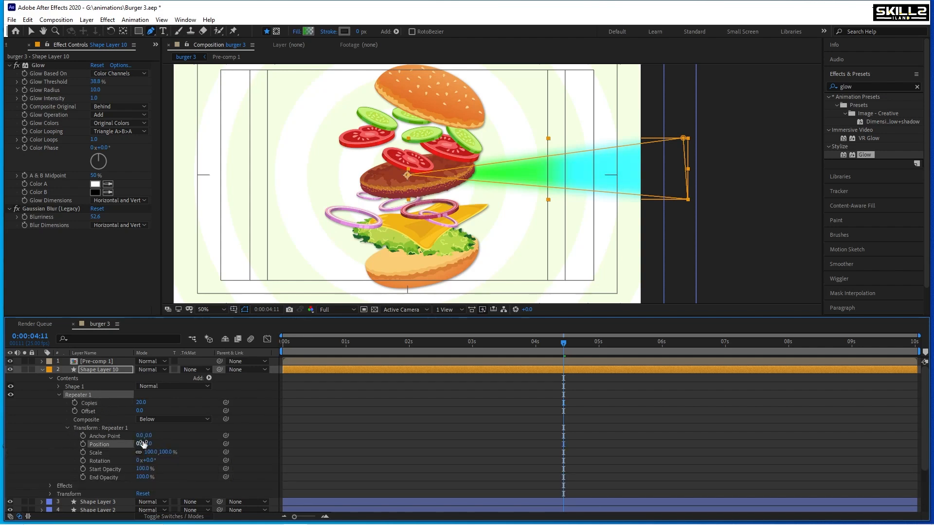
drag(150, 462, 57, 462)
key(ctrl+z)
drag(149, 460, 233, 456)
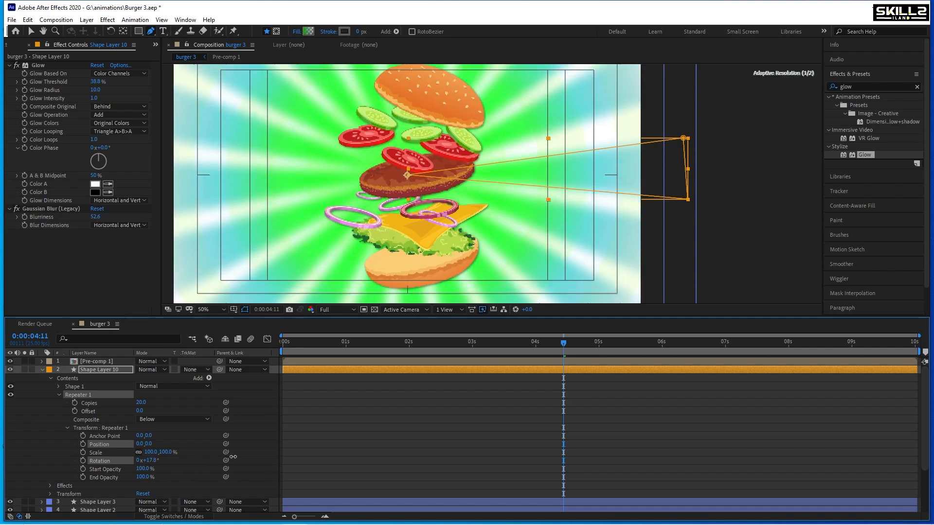
key(ctrl+s)
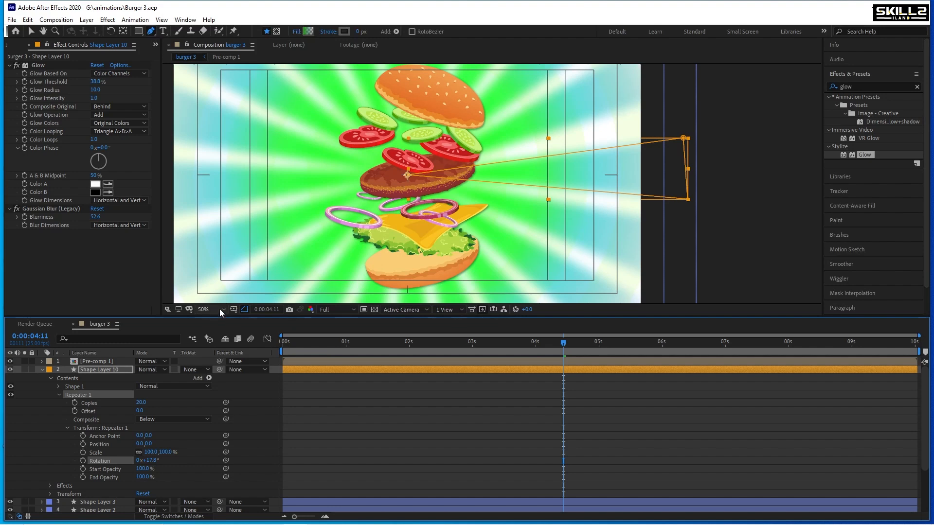
Step: Turn off the Title/Action Safe guides and preview the animation from the start of the timeline
click(234, 309)
click(263, 317)
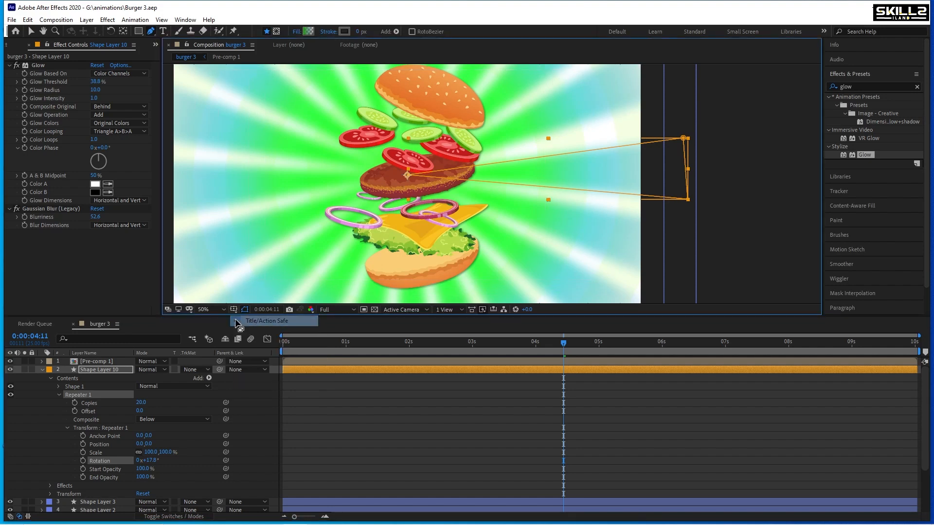
click(289, 346)
key(space)
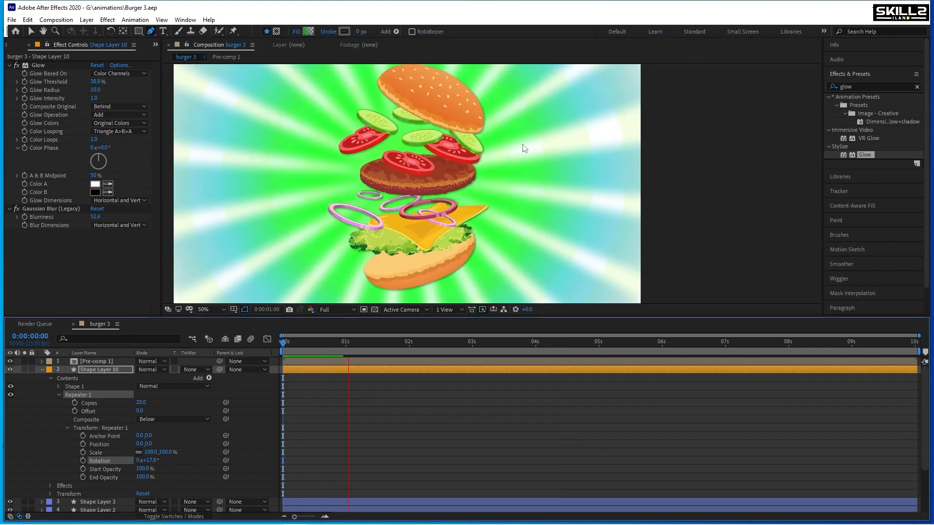
key(space)
Step: Add the expression time*20 to the Rotation of Shape Layer 10
click(43, 369)
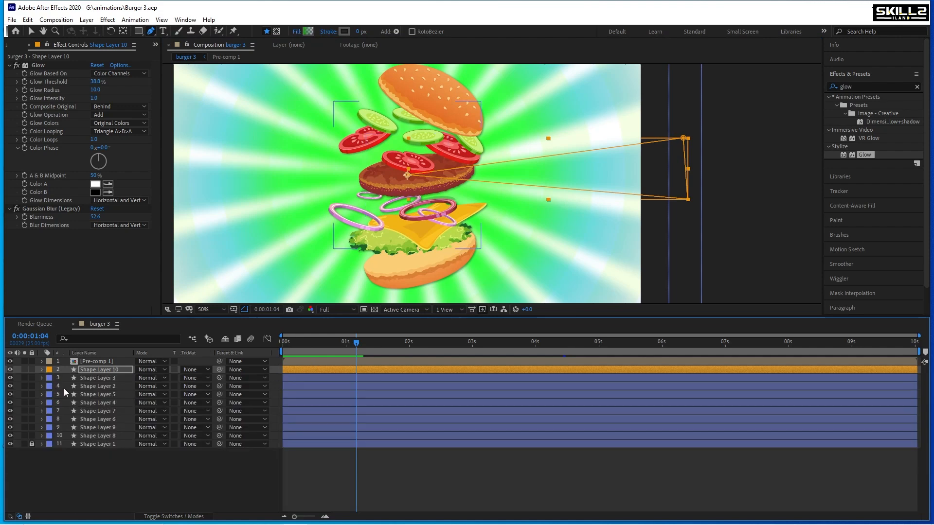
key(r)
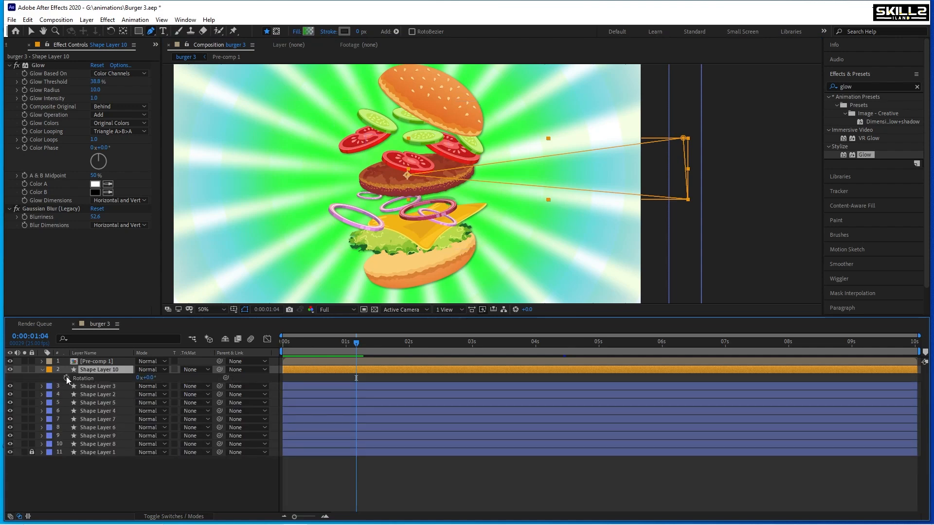
alt+click(66, 377)
text(me)
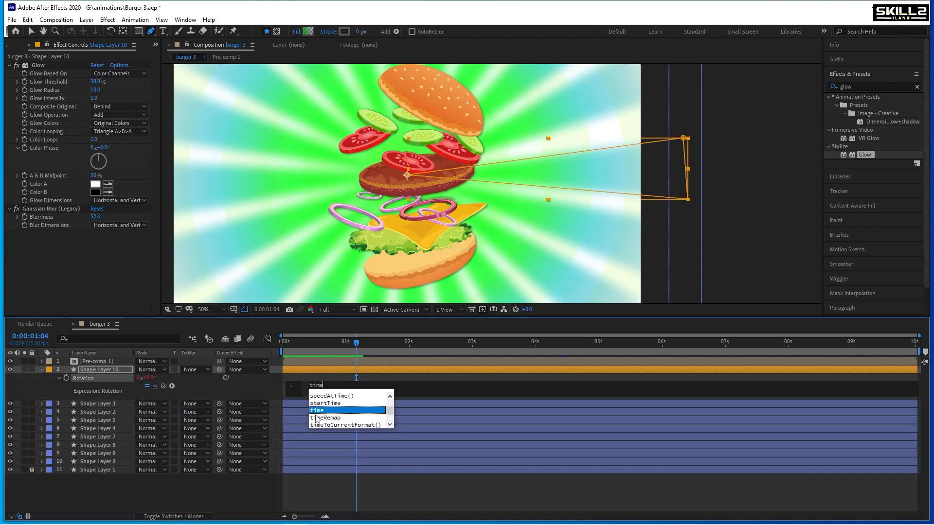
text(;*20)
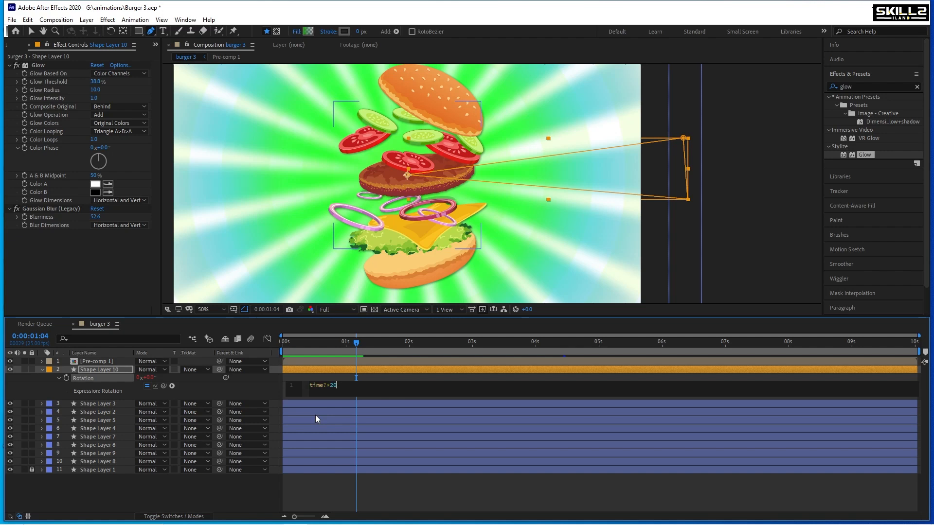
click(315, 416)
key(space)
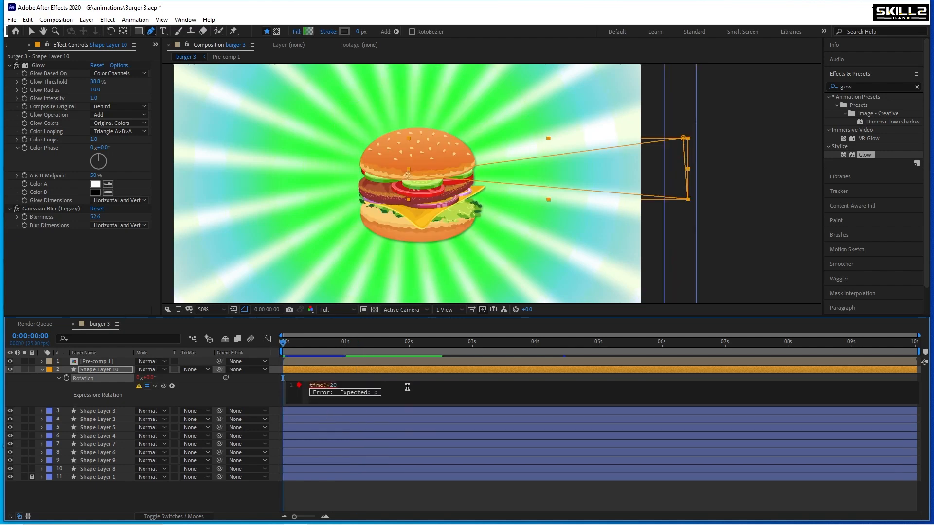
key(BackSpace)
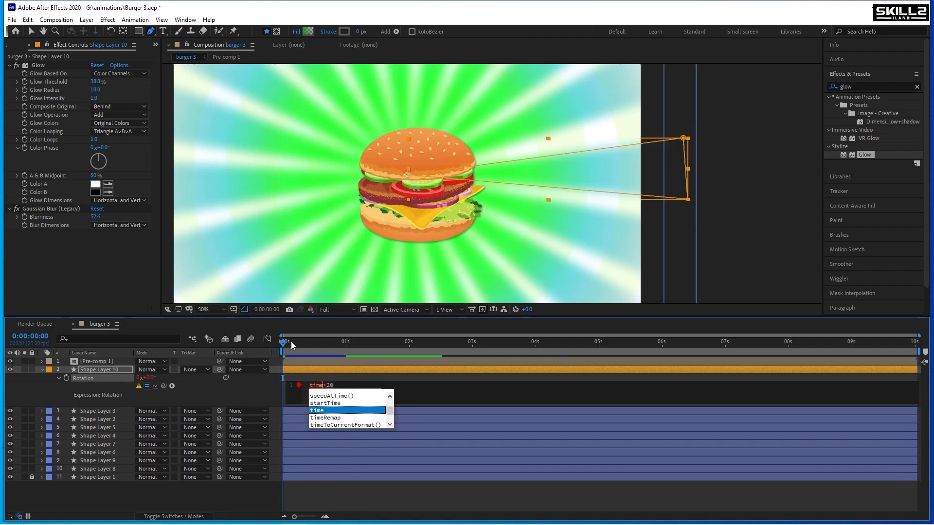
click(250, 350)
Step: Preview the rotating light rays and collapse the properties of Shape Layer 10
key(space)
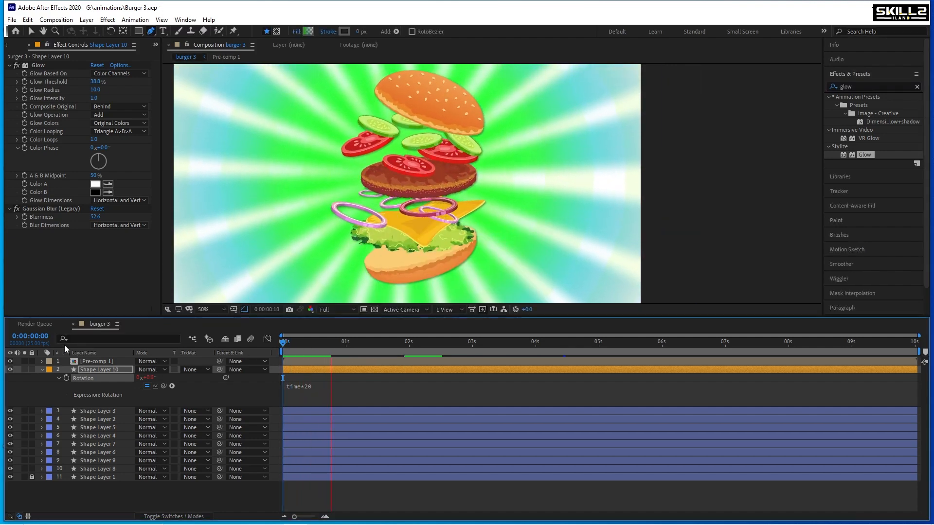
click(42, 369)
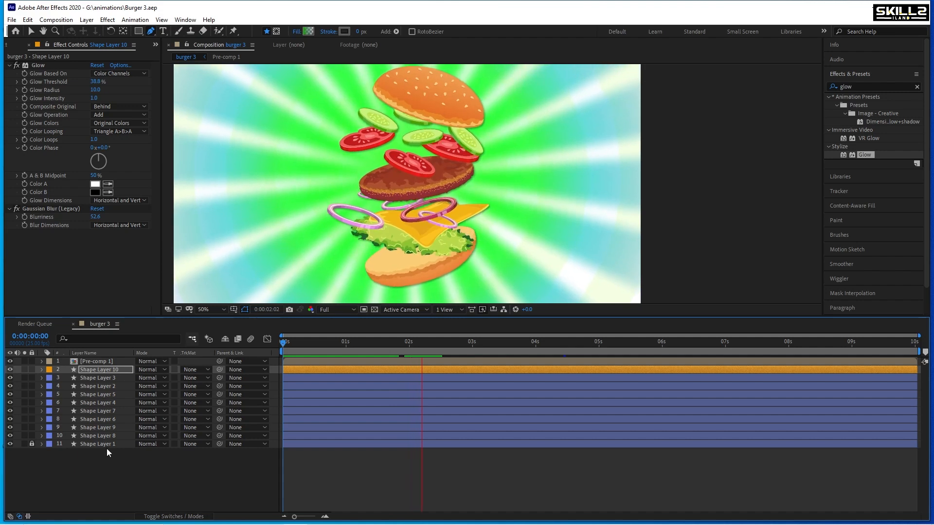
key(space)
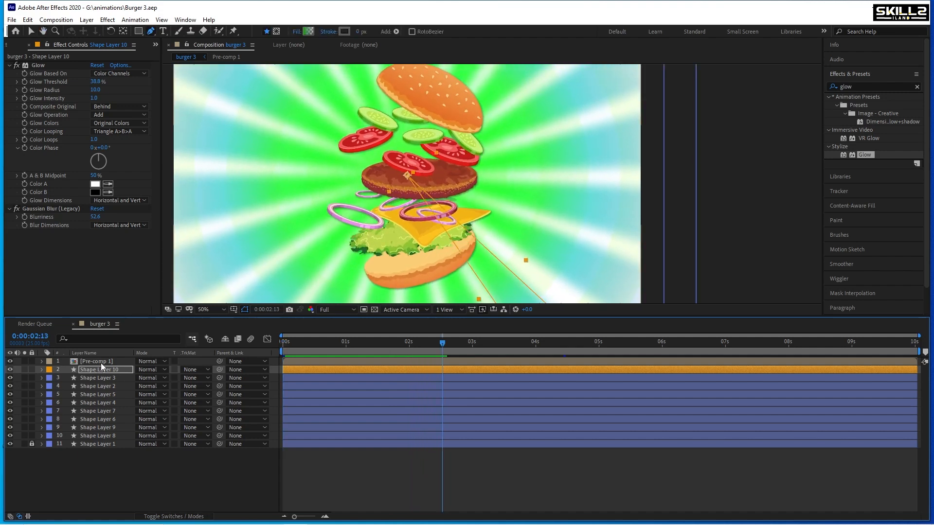
Step: Draw a circular mask on Shape Layer 10 with the Ellipse Tool, about as tall as the separated burger
scroll(405, 191, down, 2)
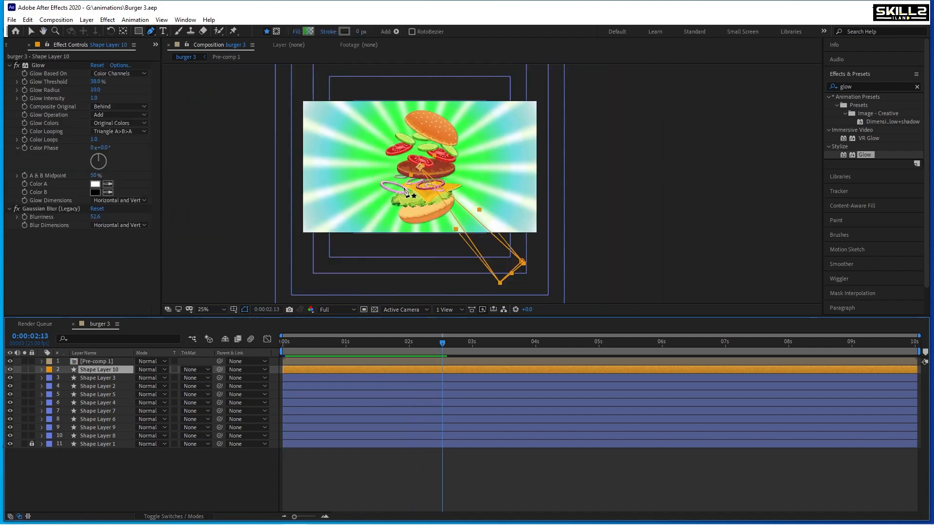
click(275, 31)
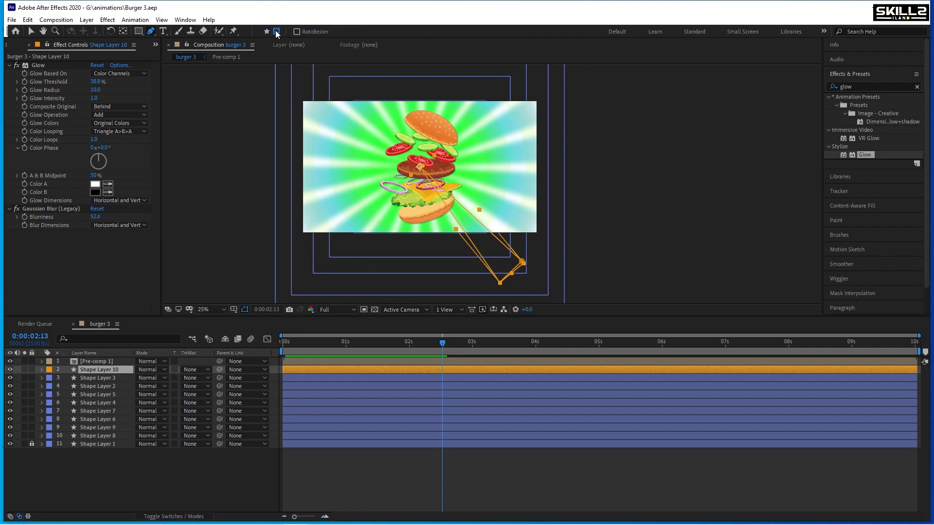
click(139, 31)
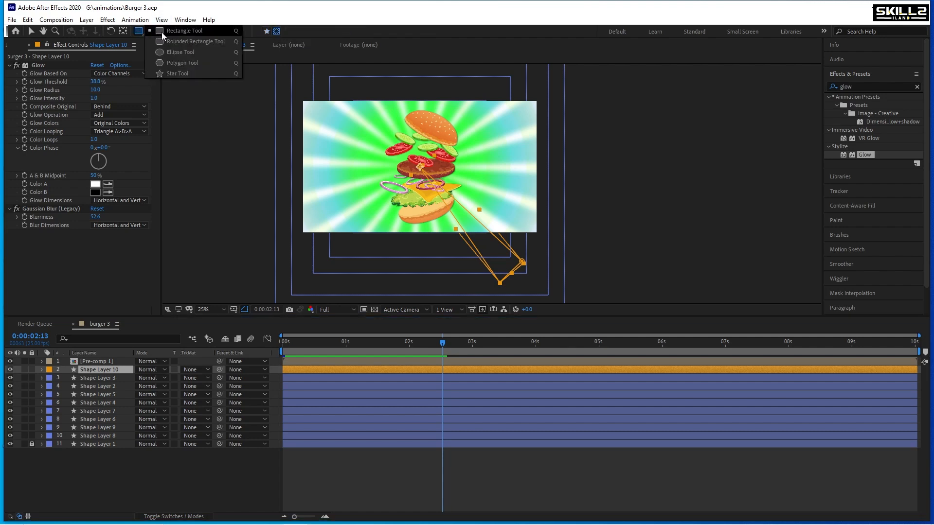
click(169, 52)
drag(350, 109, 451, 170)
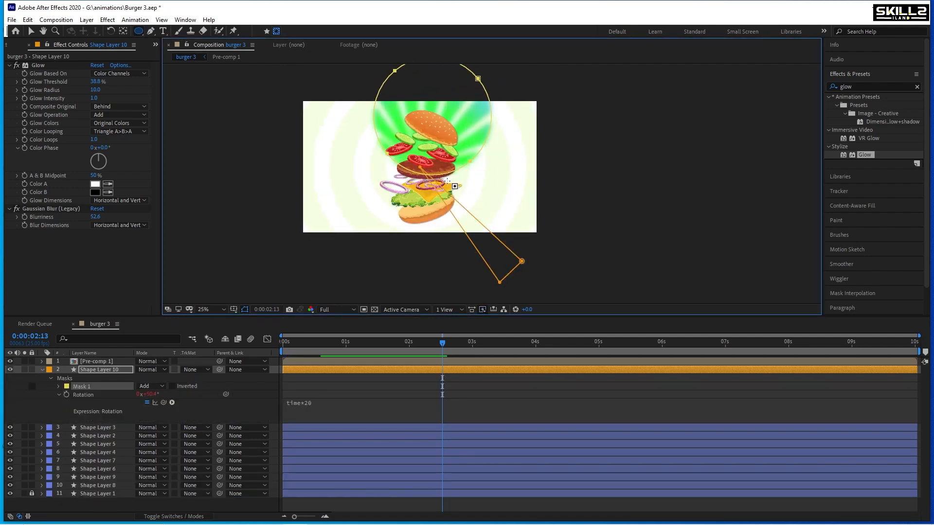
Step: Move the circular mask down so it is centered around the burger, and save the project
key(v)
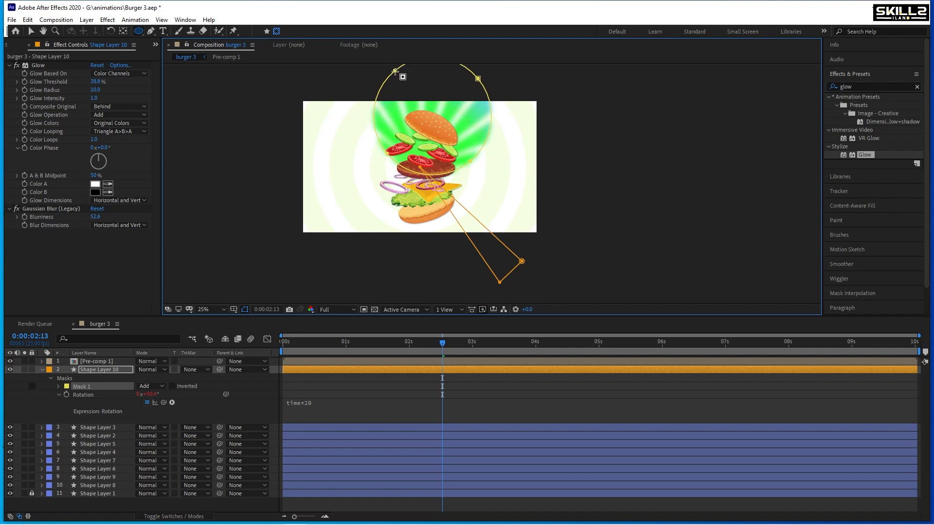
drag(395, 73, 384, 123)
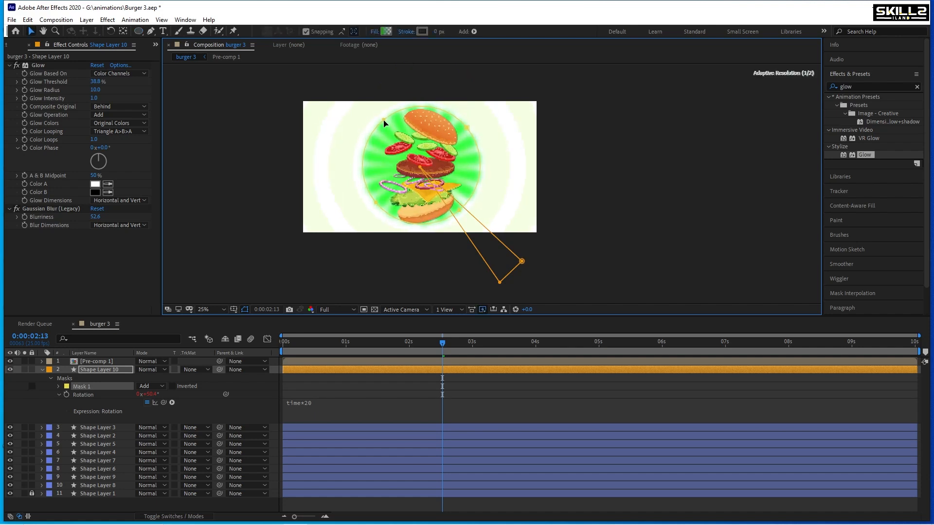
scroll(412, 136, up, 2)
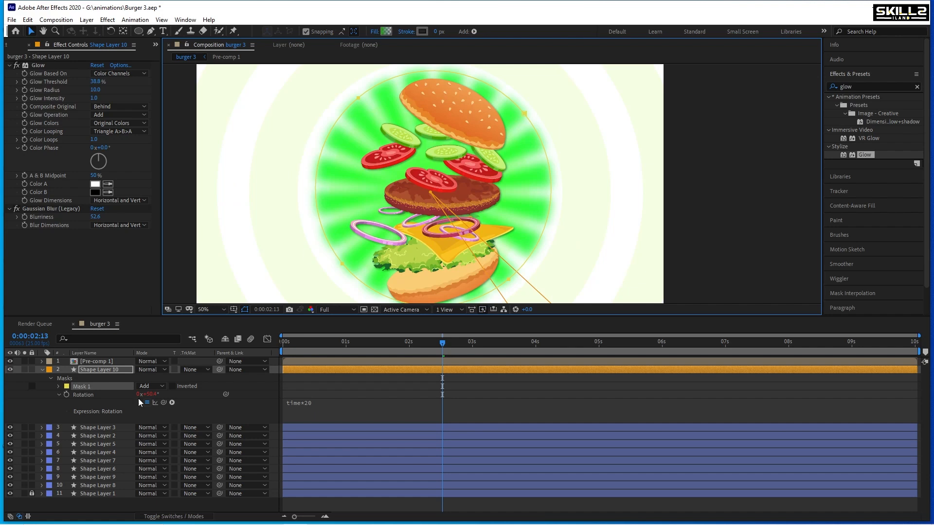
key(ctrl+s)
Step: Set the Mask Feather of Mask 1 to 434 pixels and save the project
click(92, 386)
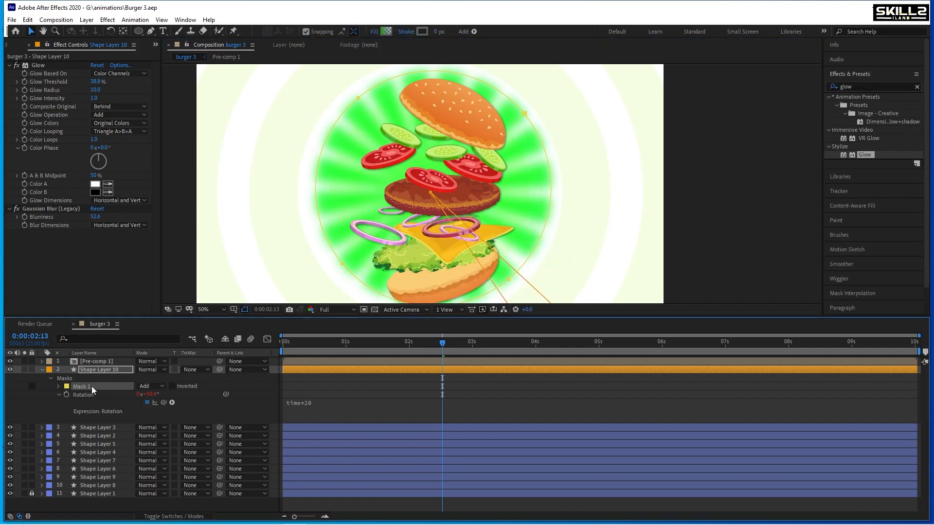
key(f)
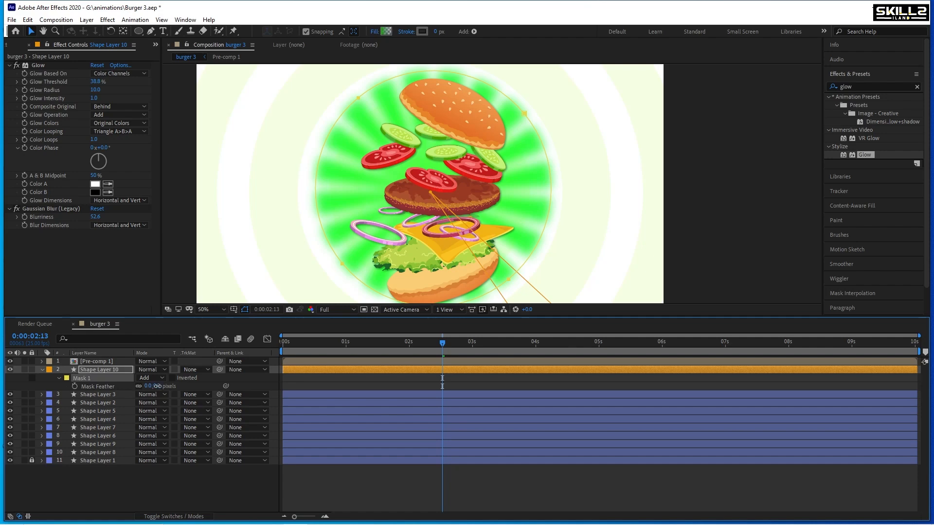
drag(158, 386, 338, 366)
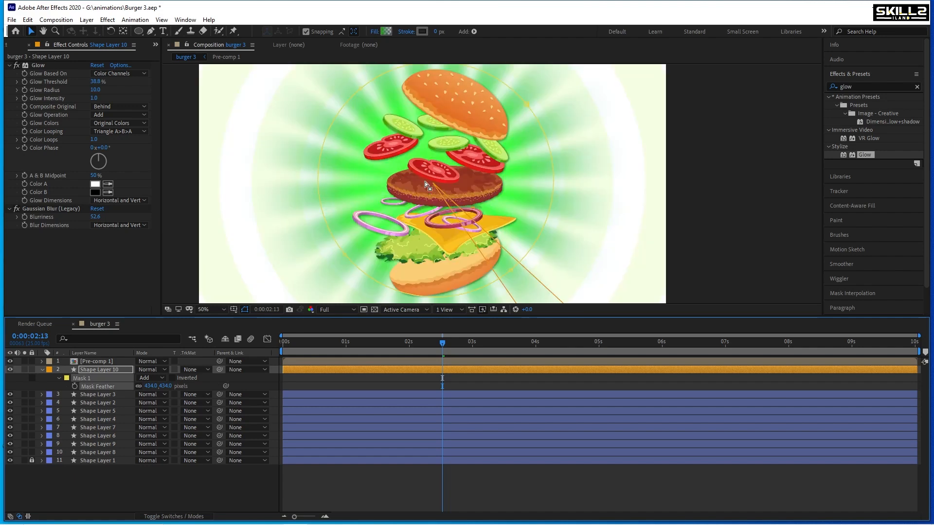
key(ctrl+s)
click(42, 370)
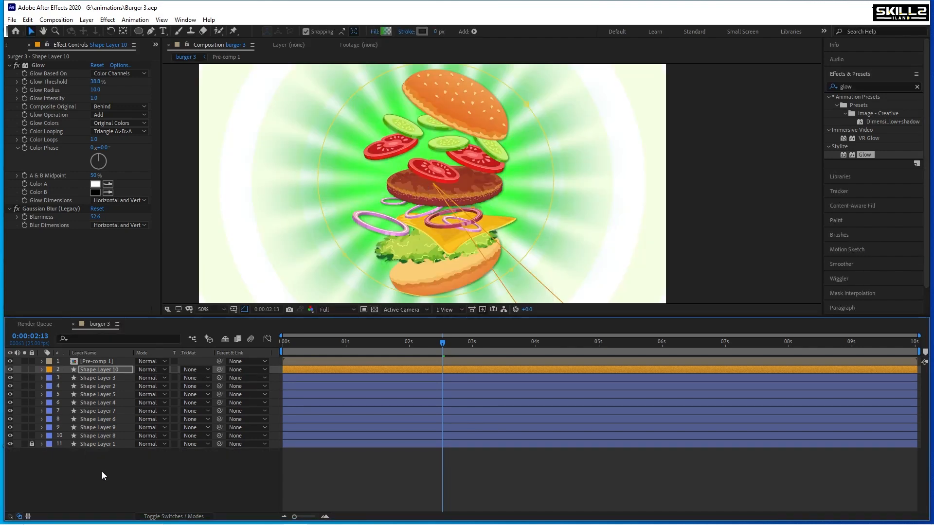
Step: Lower the Opacity of Shape Layer 10 to 40%
click(101, 471)
click(110, 370)
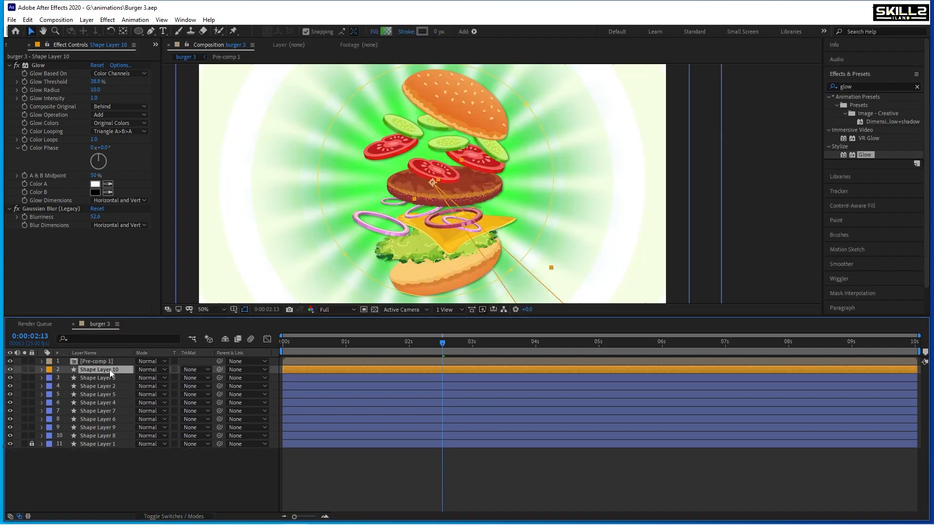
key(t)
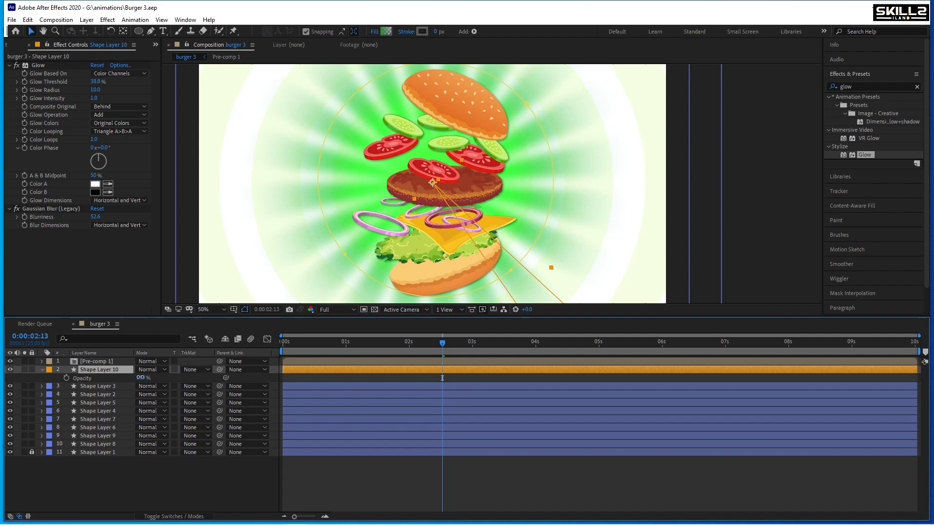
drag(141, 378, 122, 381)
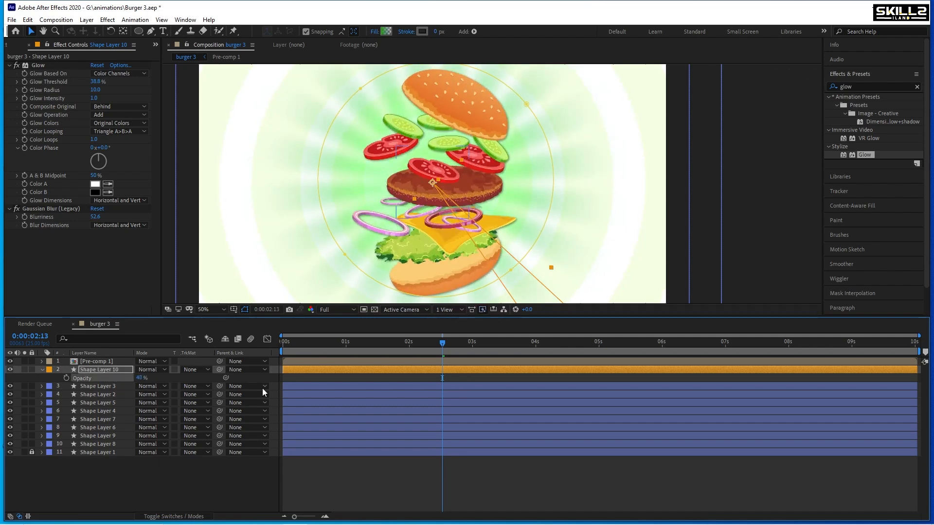
Step: Preview from the start, enable Opacity keyframing on Shape Layer 10 at 0 seconds and set the keyframe to 0%
drag(335, 347, 165, 350)
key(space)
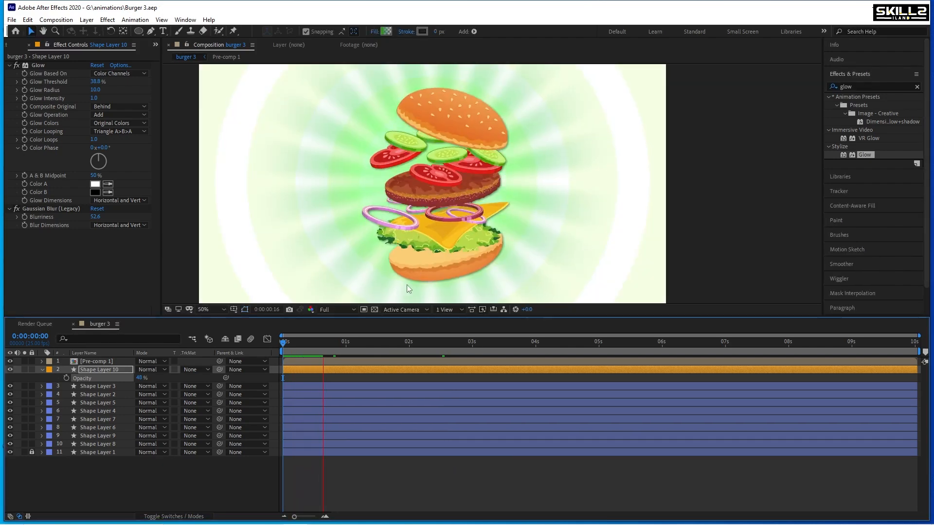
key(space)
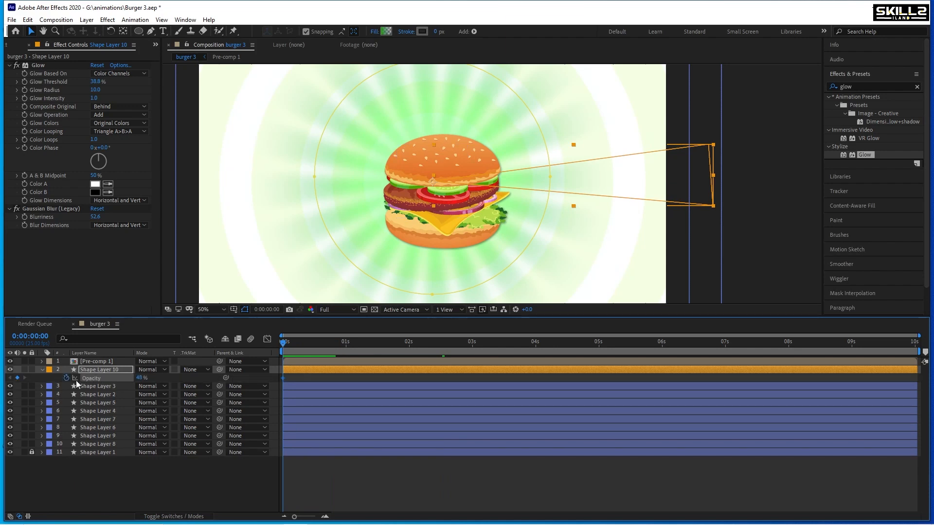
key(ctrl+s)
click(139, 378)
text(0)
key(Return)
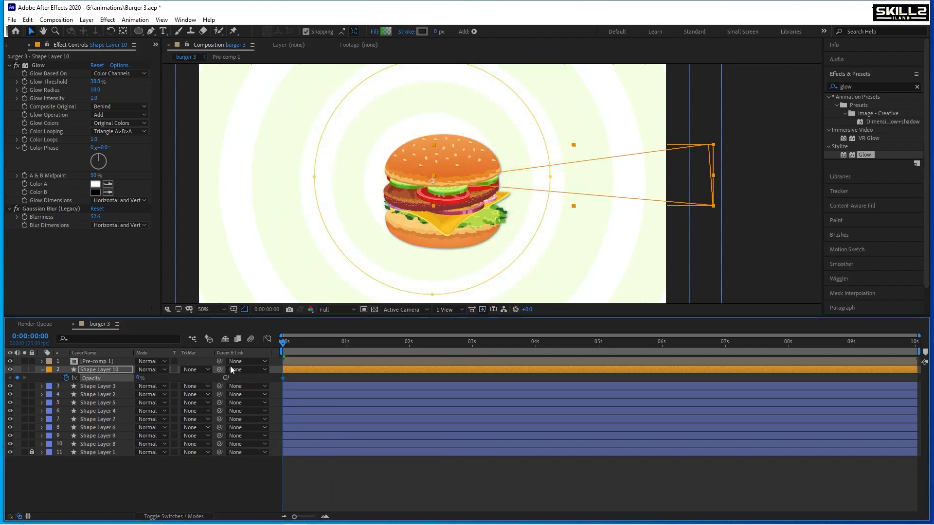
Step: Add an Opacity keyframe of 45% to Shape Layer 10 at 1 second
drag(320, 351, 346, 357)
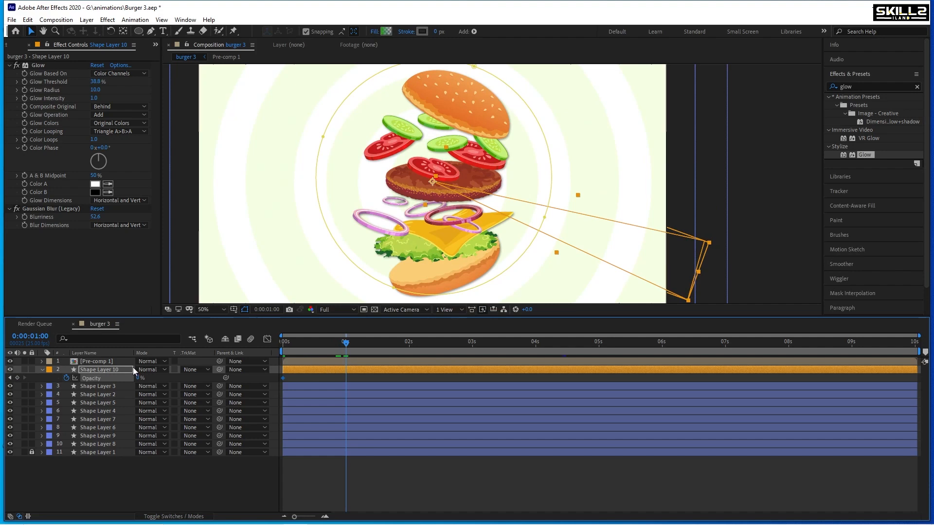
click(140, 378)
text(45)
key(Return)
Step: Play the composition from the beginning at different preview magnifications to check how the light rays fade in
drag(313, 341, 283, 343)
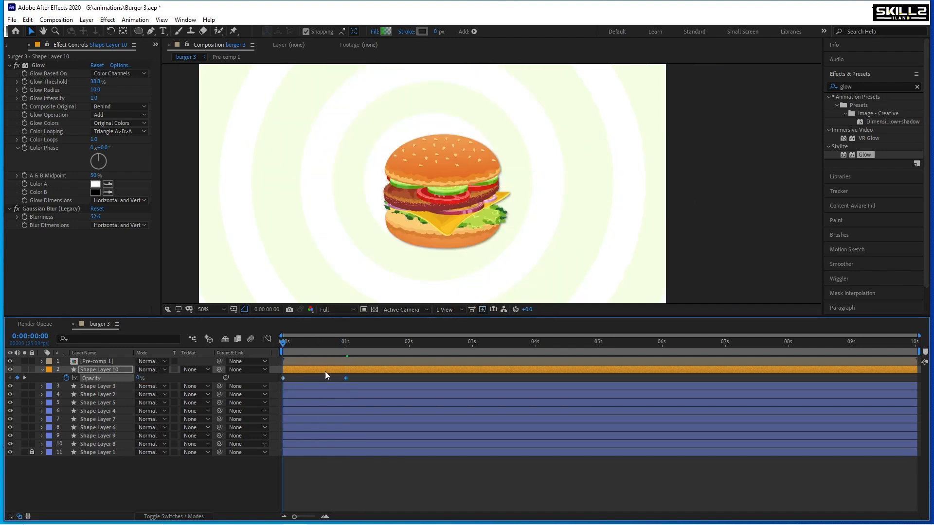
key(space)
scroll(413, 192, down, 2)
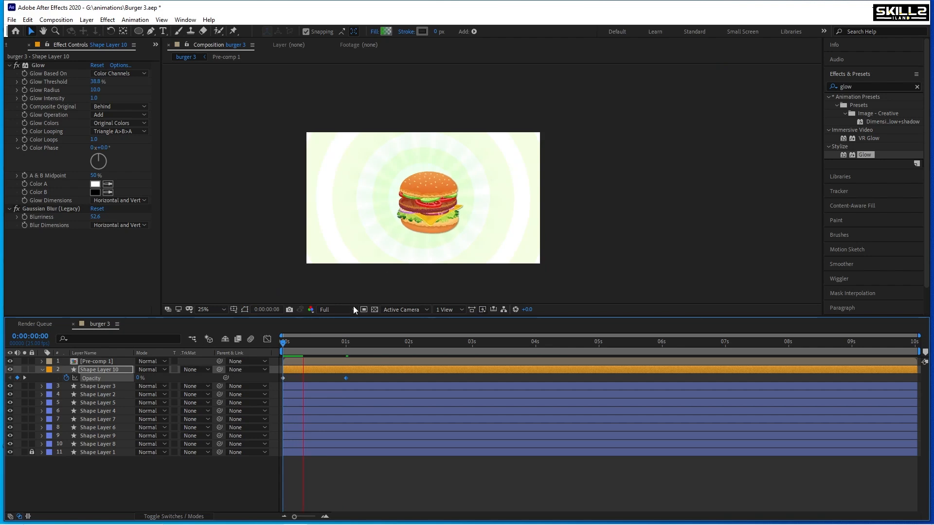
click(218, 309)
click(214, 280)
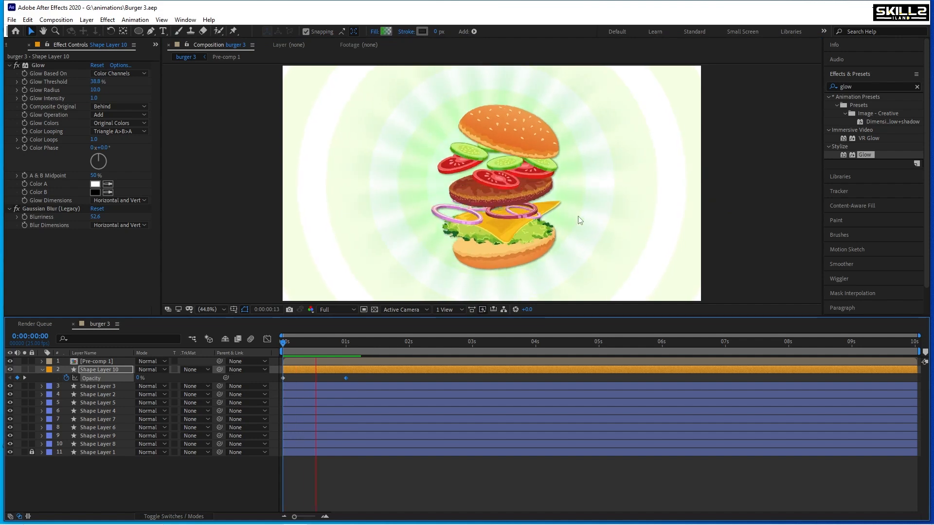
scroll(463, 203, down, 2)
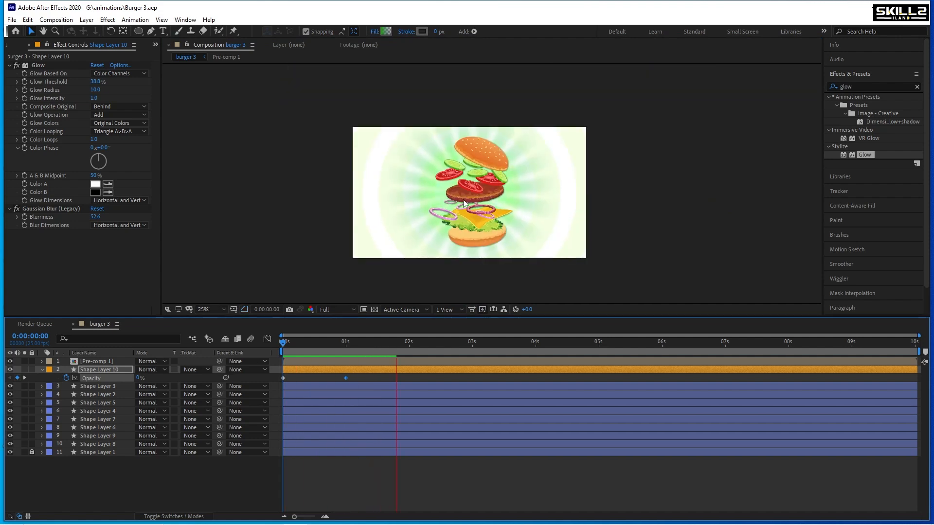
key(period)
key(period)
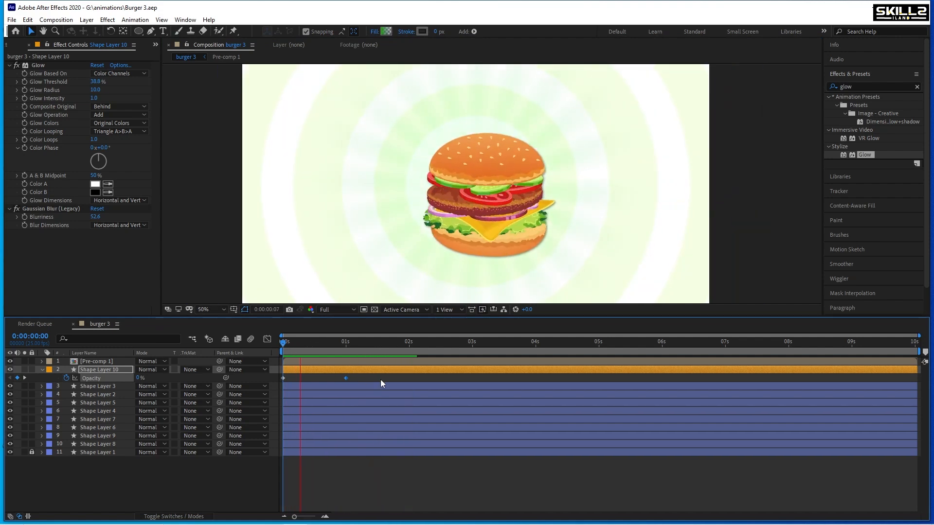
Step: Change the starting color of Shape Layer 10's gradient fill to dark green 008C03 and preview from the start
click(92, 369)
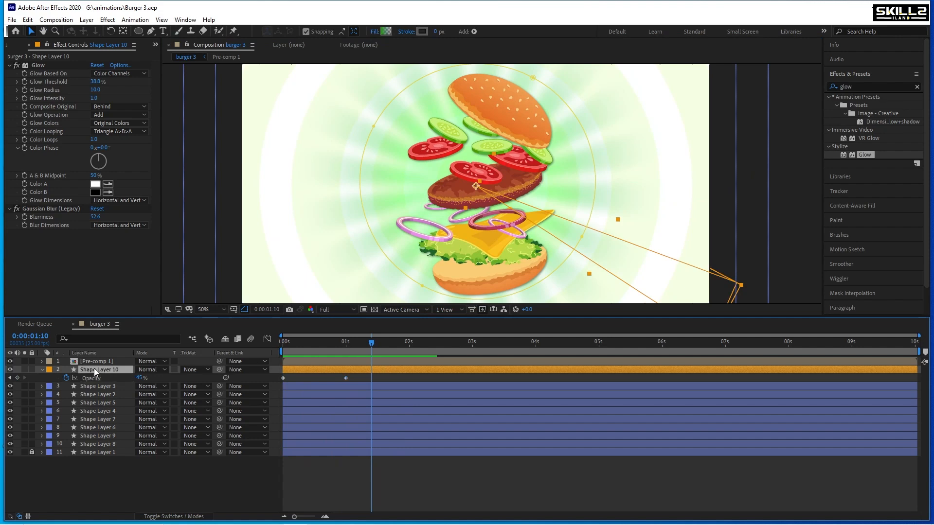
key(t)
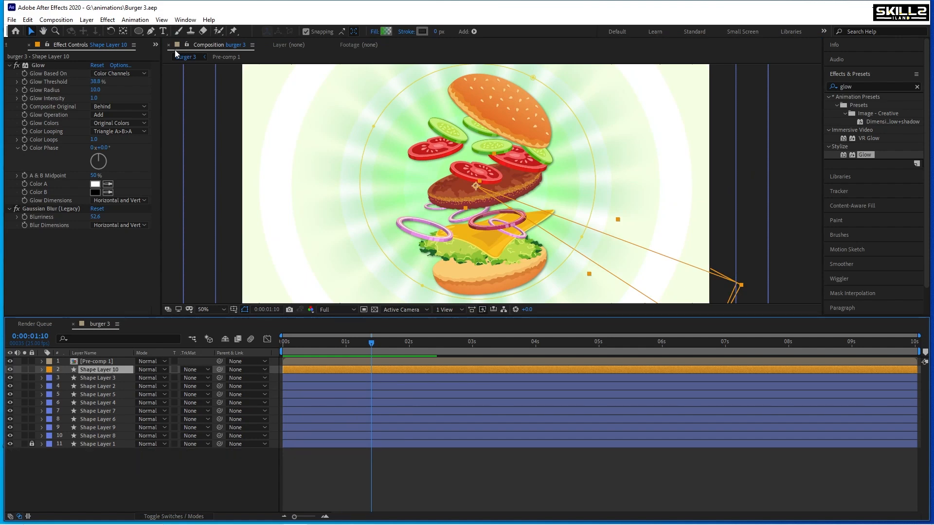
click(383, 30)
drag(695, 388, 632, 345)
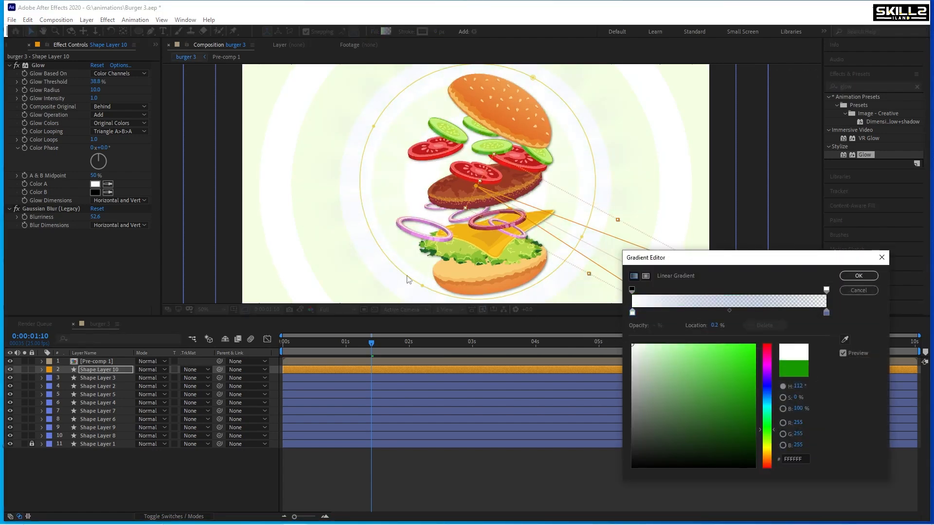
drag(697, 347, 719, 345)
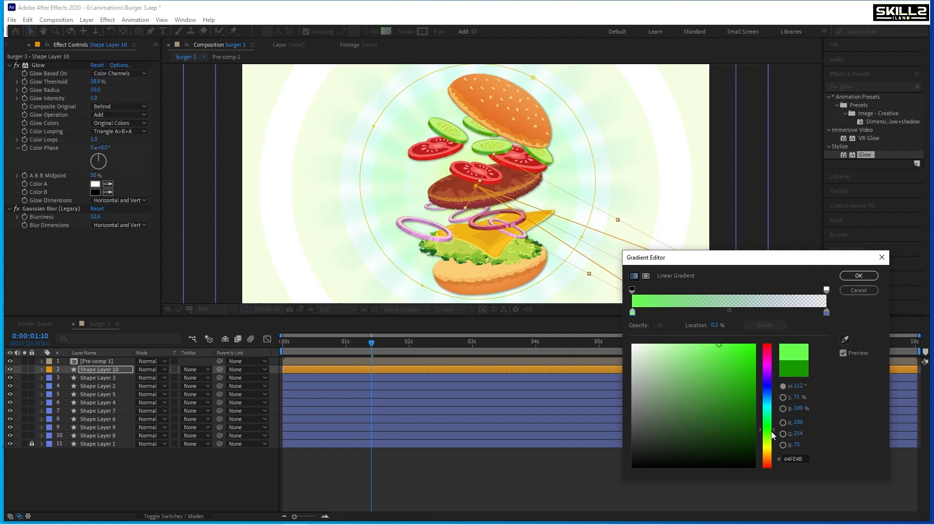
mouse_move(773, 435)
mouse_down()
mouse_move(773, 456)
mouse_move(773, 448)
mouse_up()
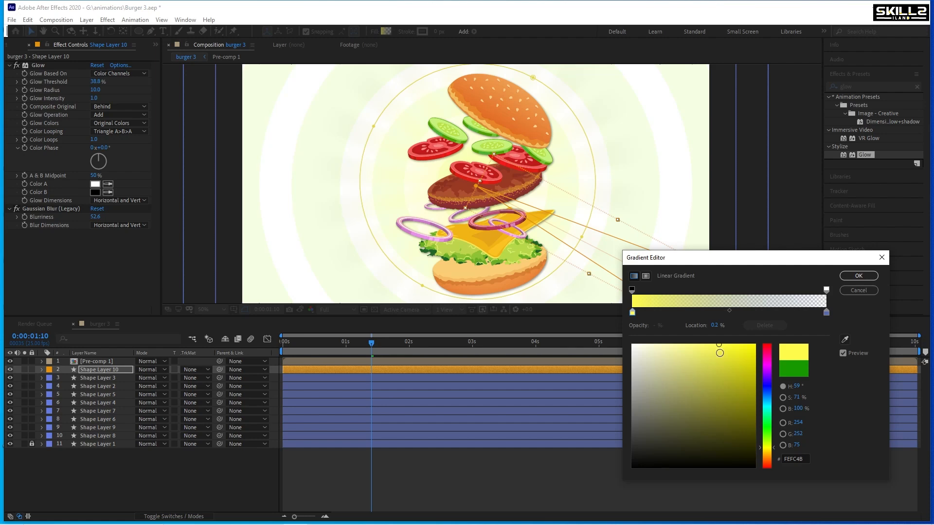
drag(720, 353, 744, 367)
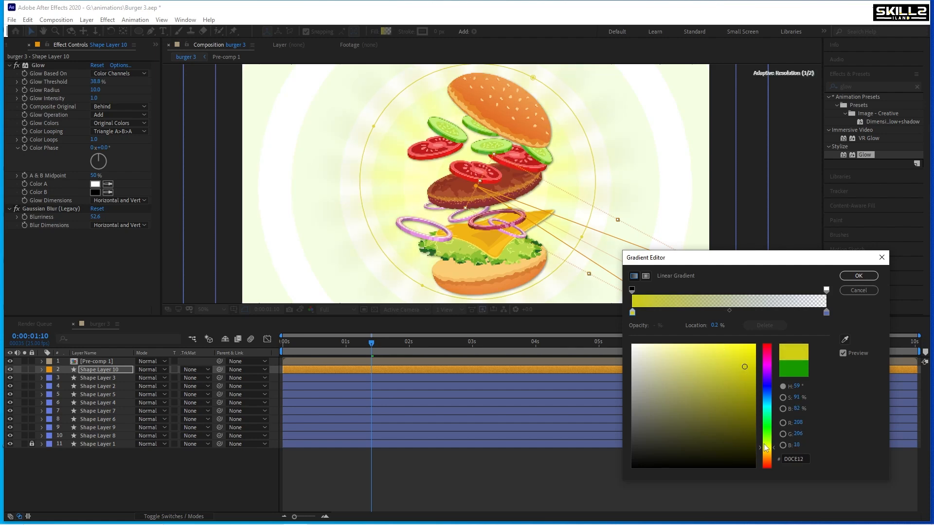
drag(765, 447, 774, 428)
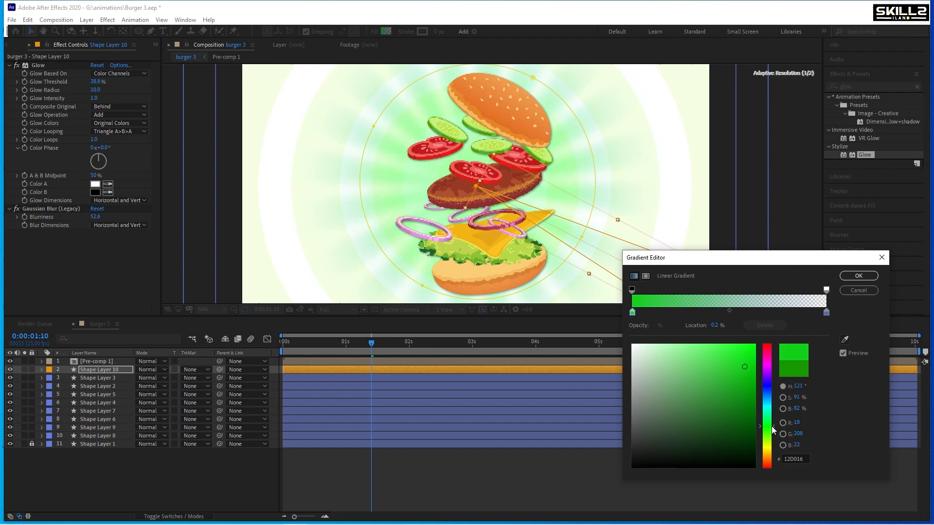
mouse_move(742, 366)
mouse_down()
mouse_move(781, 421)
mouse_move(772, 399)
mouse_up()
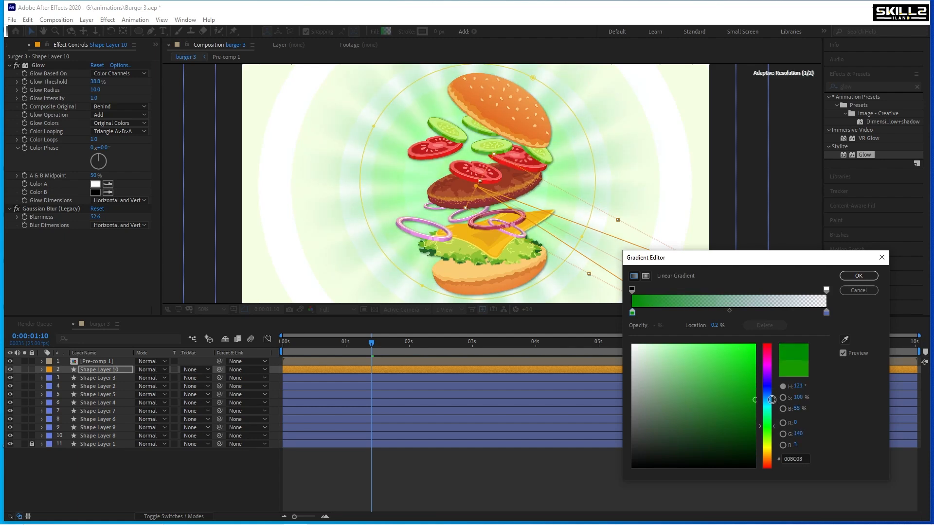
click(858, 276)
drag(341, 343, 209, 352)
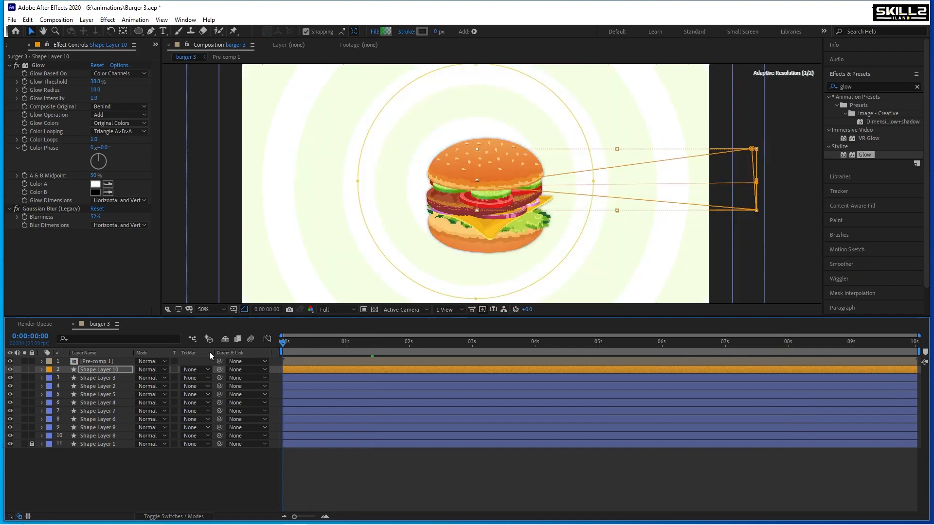
key(space)
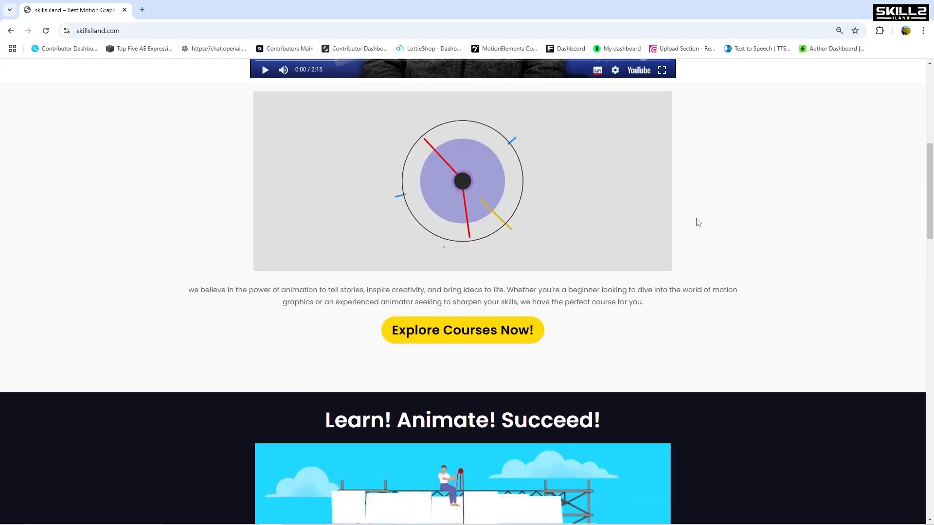
Step: In the web browser on skillsiland.com, open the course "Transform Your Creativity into Motion with After Effects" and look through its content list
scroll(699, 222, down, 15)
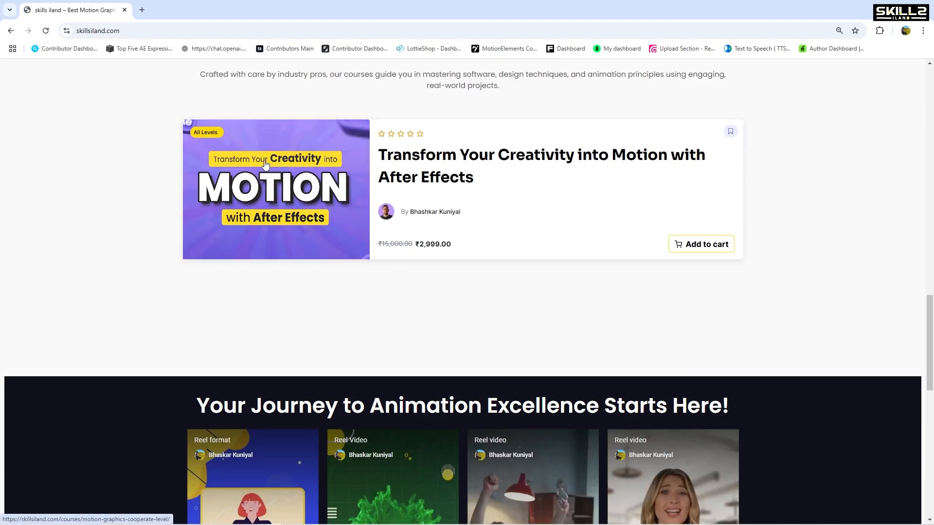
click(419, 158)
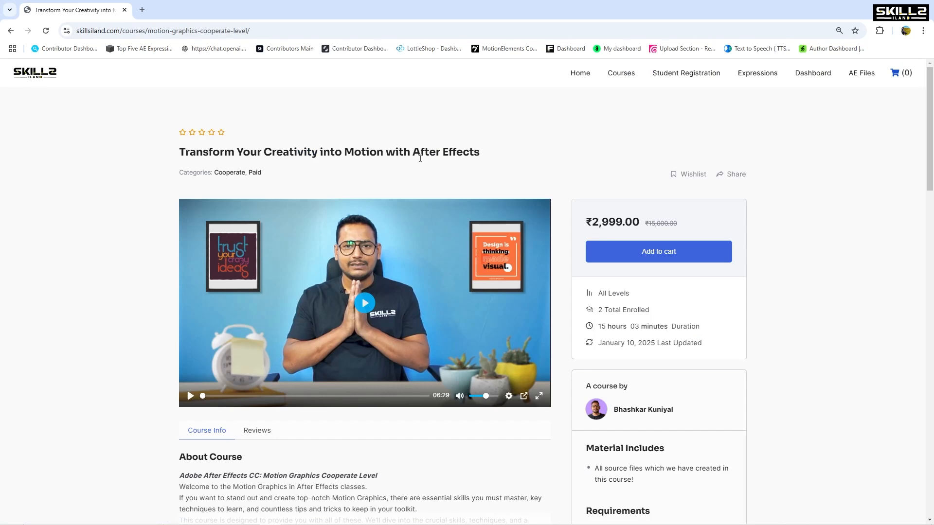
scroll(420, 158, down, 15)
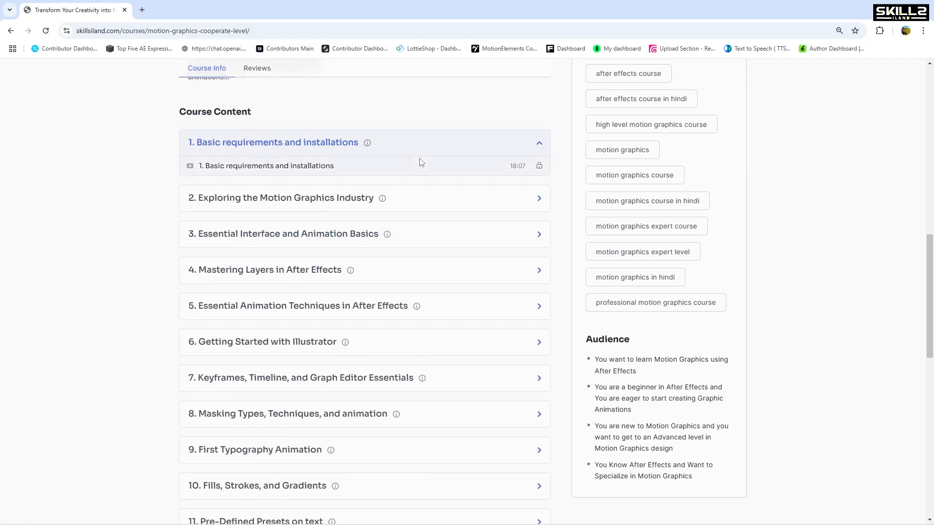
scroll(418, 170, down, 10)
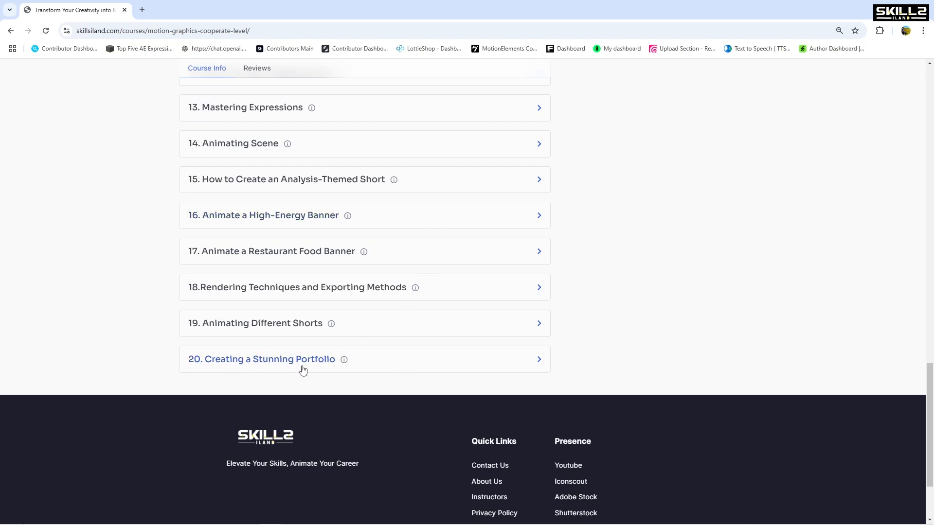
Step: Examine the lessons in section 20, Creating a Stunning Portfolio, collapse it, and review the rest of the course page
click(390, 365)
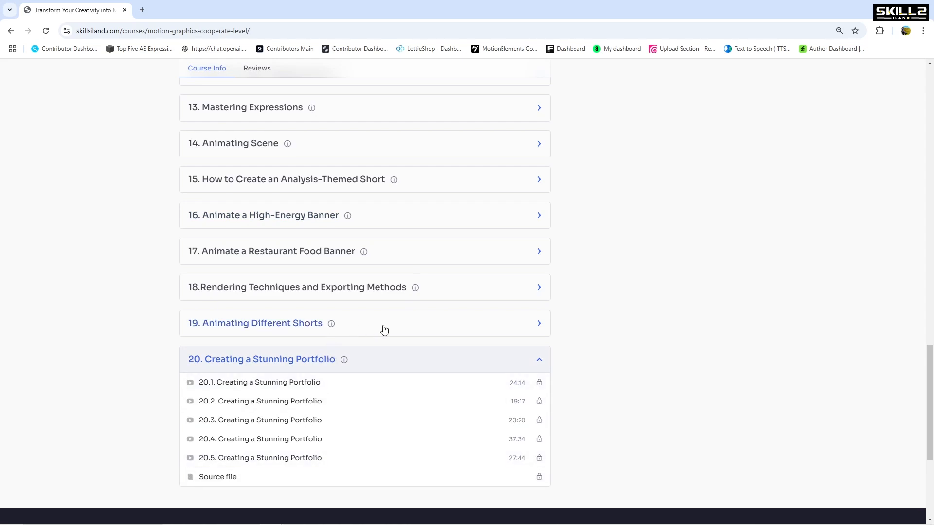
click(425, 358)
mouse_move(414, 293)
scroll(415, 296, up, 10)
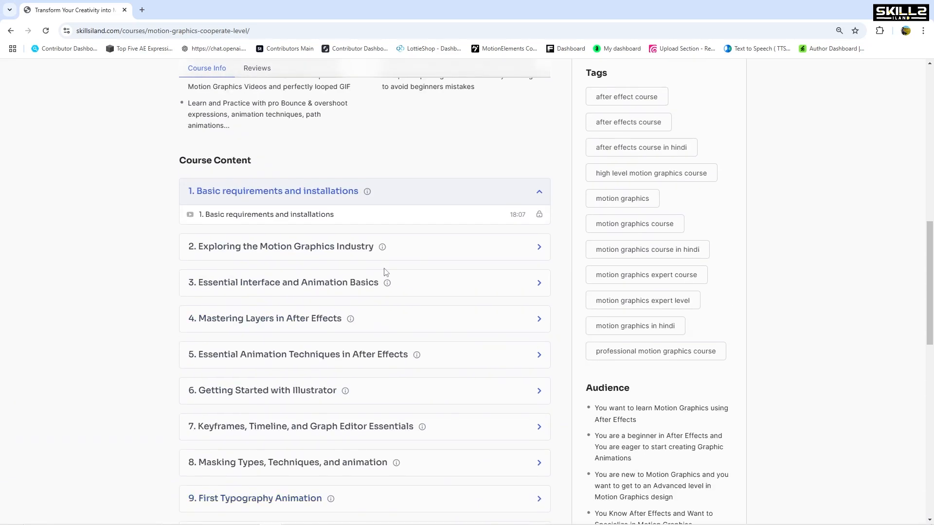
scroll(386, 272, down, 5)
scroll(399, 331, up, 4)
scroll(400, 333, down, 4)
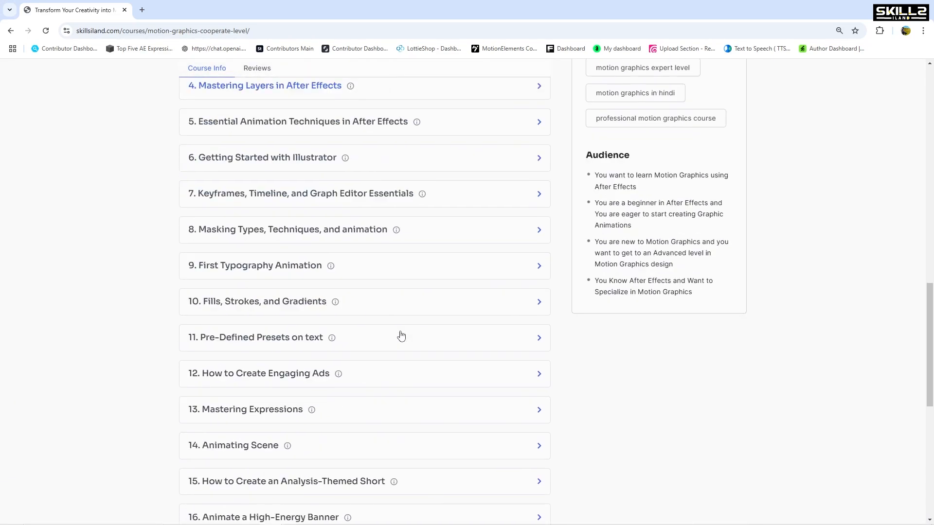
scroll(400, 334, up, 12)
scroll(400, 335, up, 4)
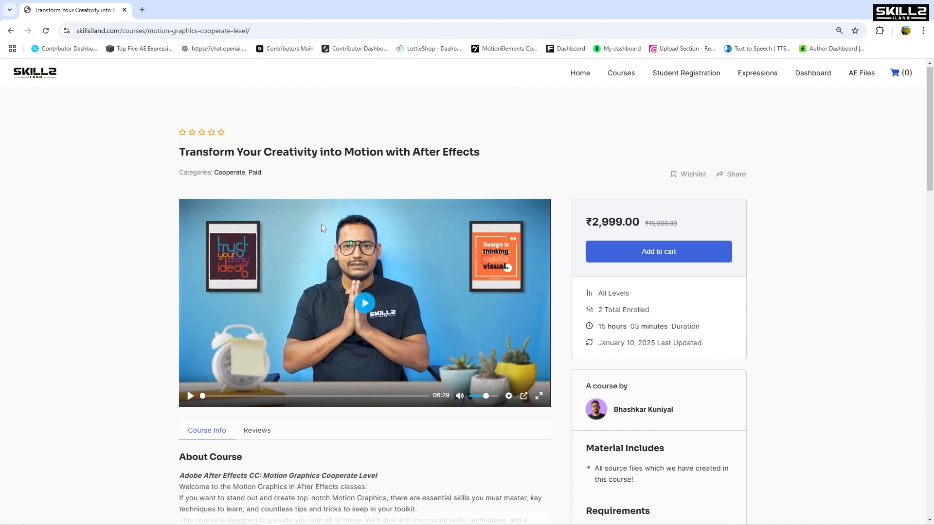
scroll(338, 235, down, 2)
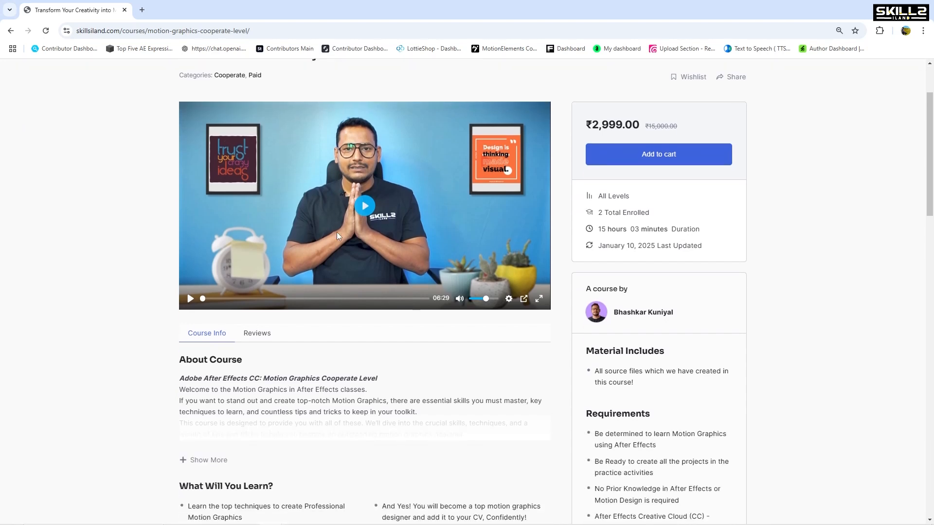
scroll(340, 237, up, 2)
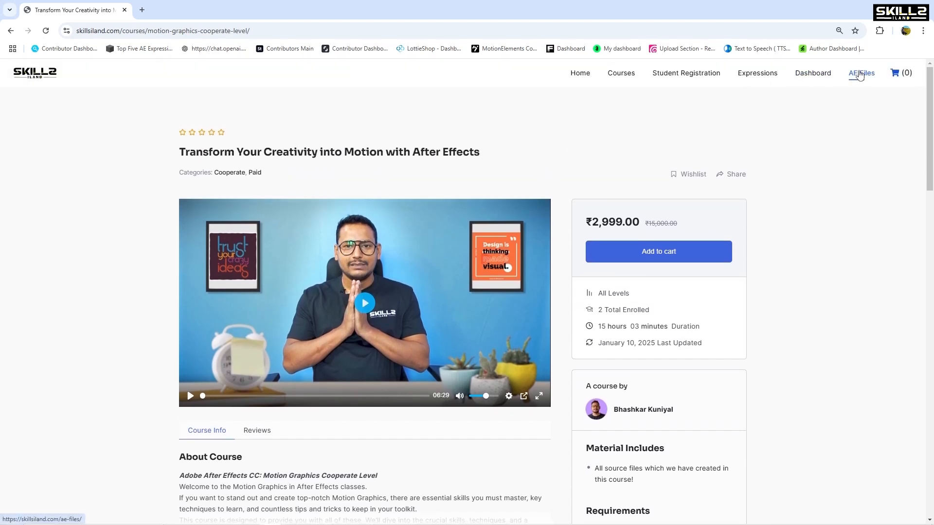
Step: Go to the AE Files page and browse the featured After Effects templates
click(859, 74)
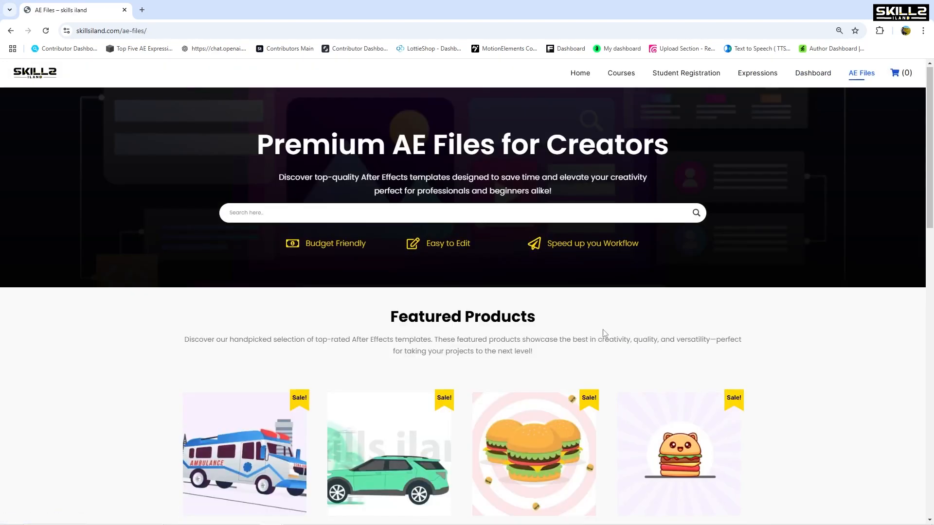
scroll(592, 319, down, 1)
scroll(592, 319, down, 3)
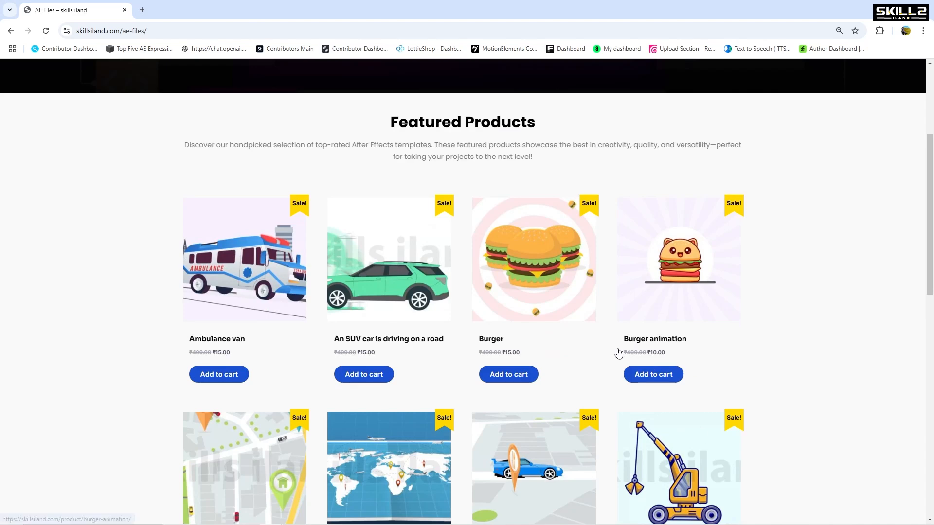
scroll(618, 354, down, 4)
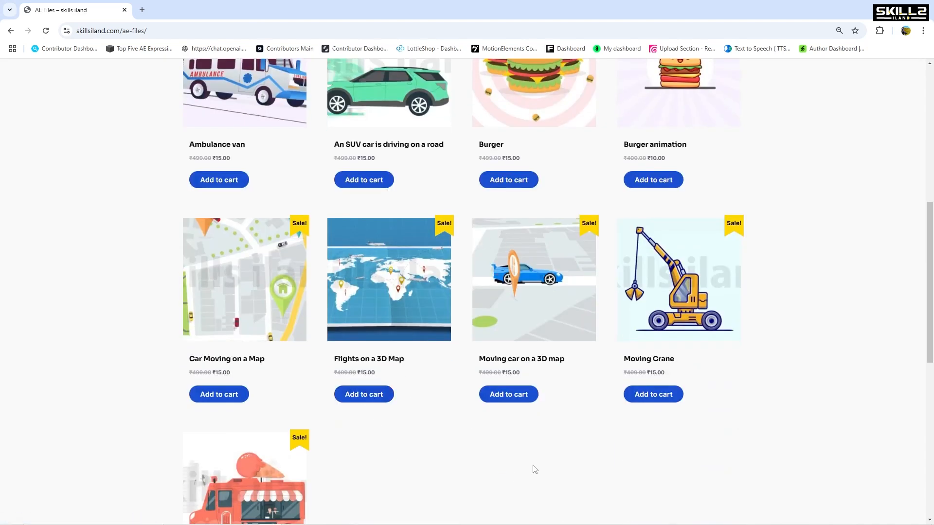
scroll(345, 224, down, 5)
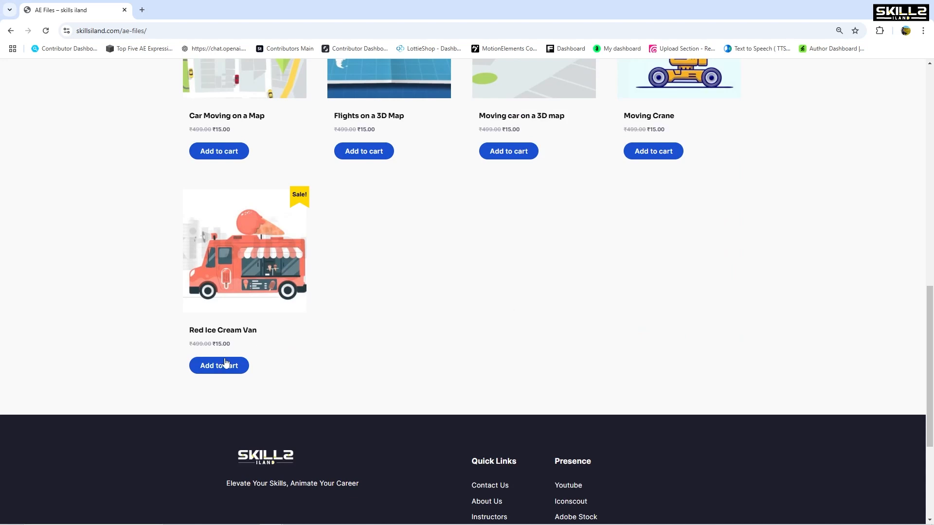
scroll(214, 372, up, 5)
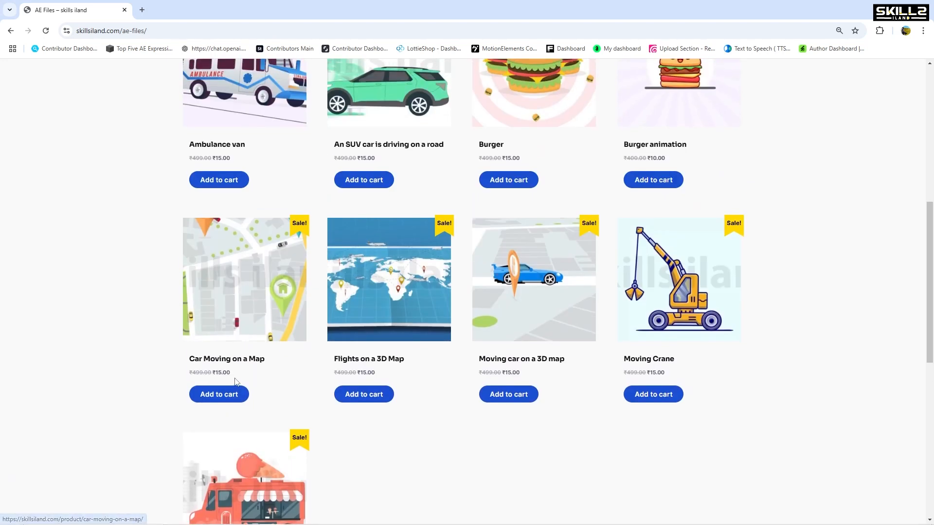
scroll(693, 383, up, 3)
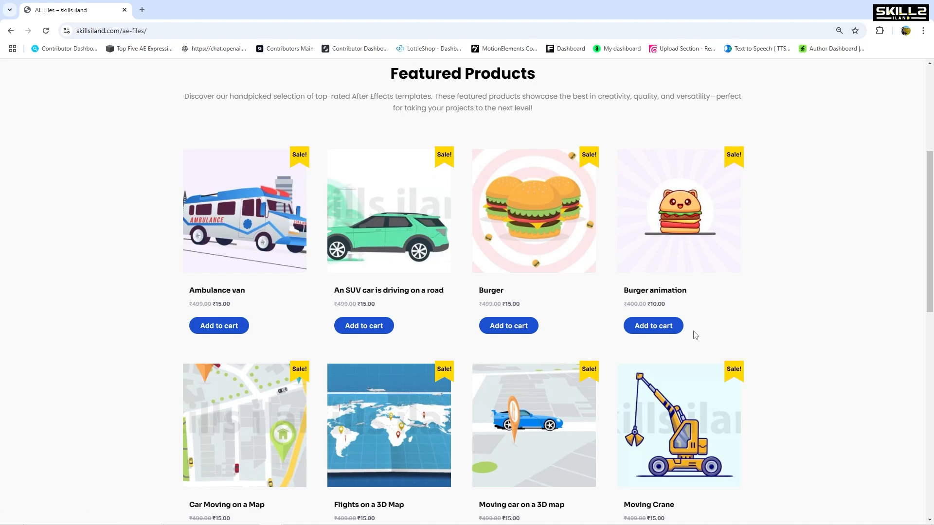
scroll(694, 335, down, 1)
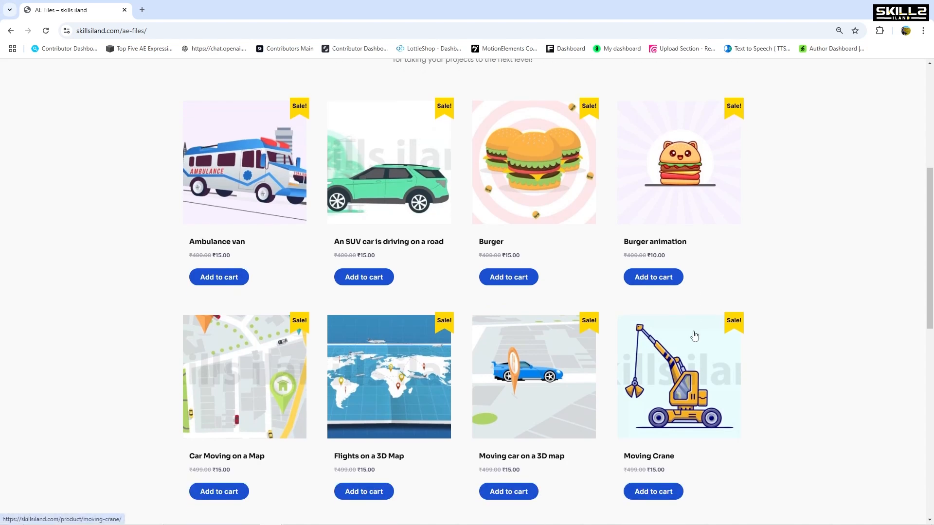